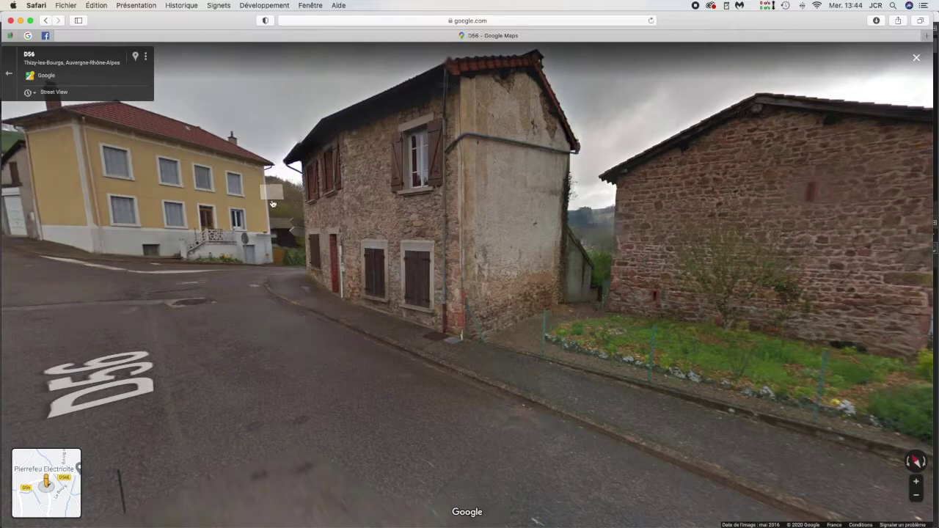
# - Move through Street View to face the stone house front-on and capture its façade as a screenshot to the clipboard
pyautogui.click(292, 361)
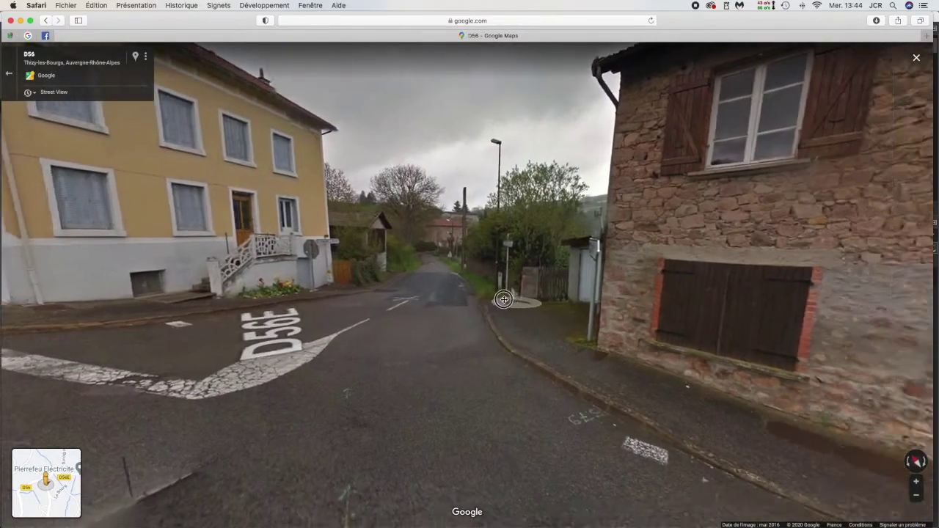
pyautogui.click(331, 240)
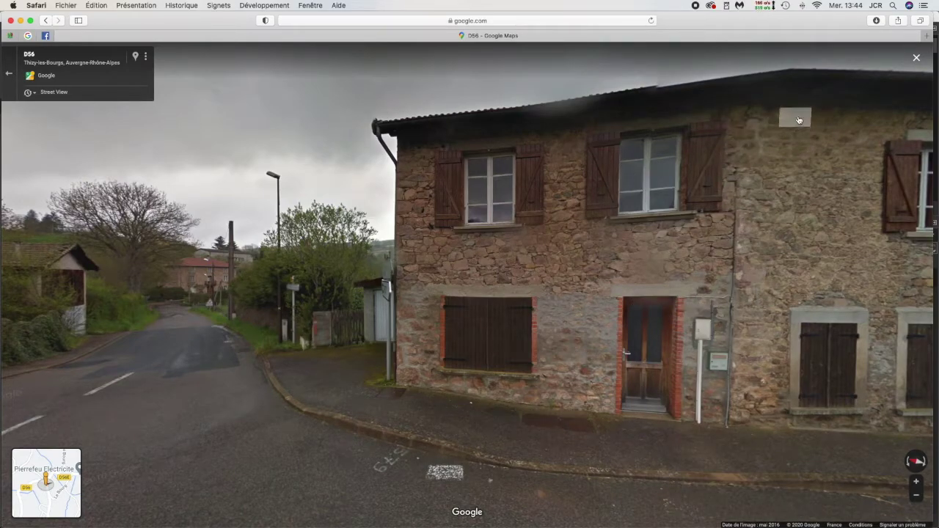
pyautogui.click(646, 268)
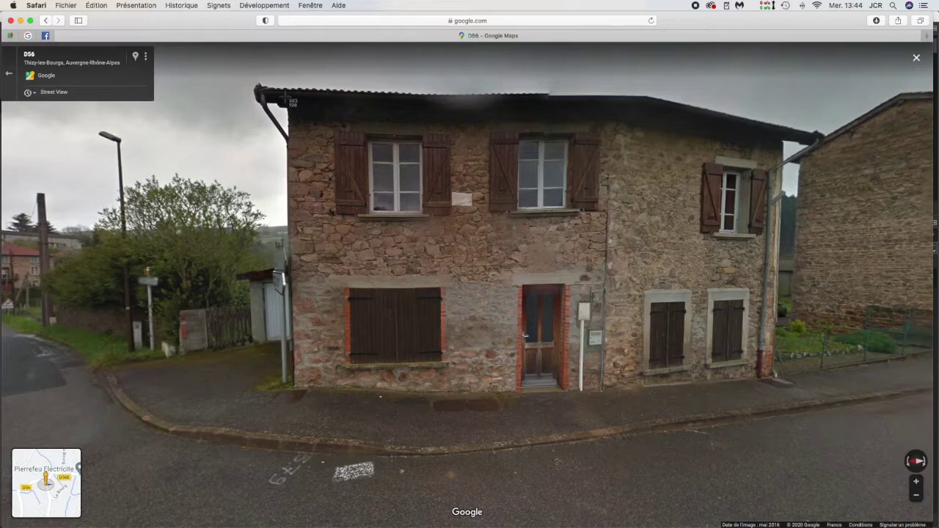
pyautogui.moveTo(285, 97); pyautogui.dragTo(615, 404)
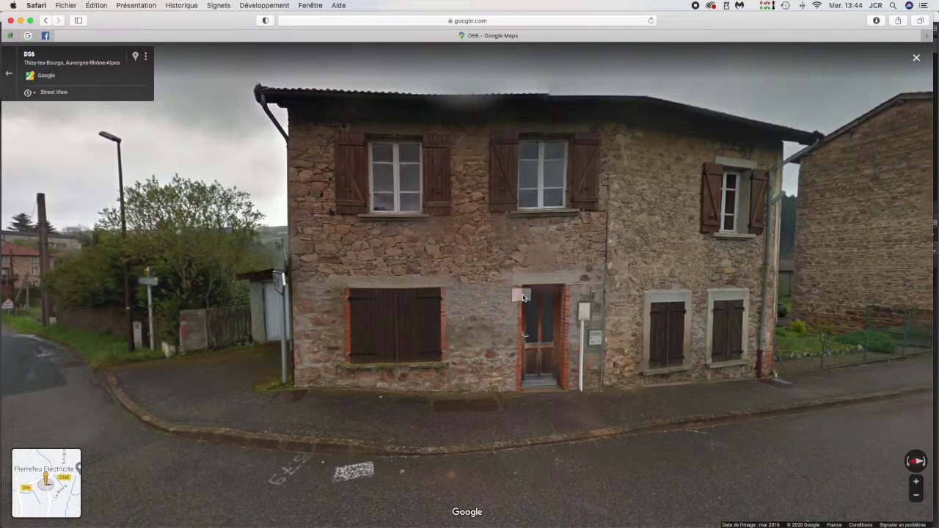
# - Switch to GIMP and create a new image from the façade capture in the clipboard
pyautogui.moveTo(760, 506)
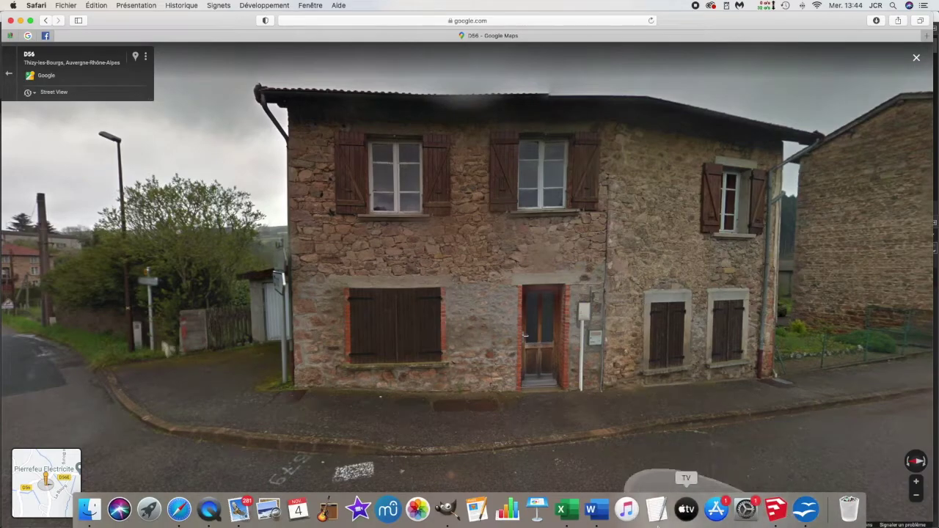
pyautogui.click(447, 509)
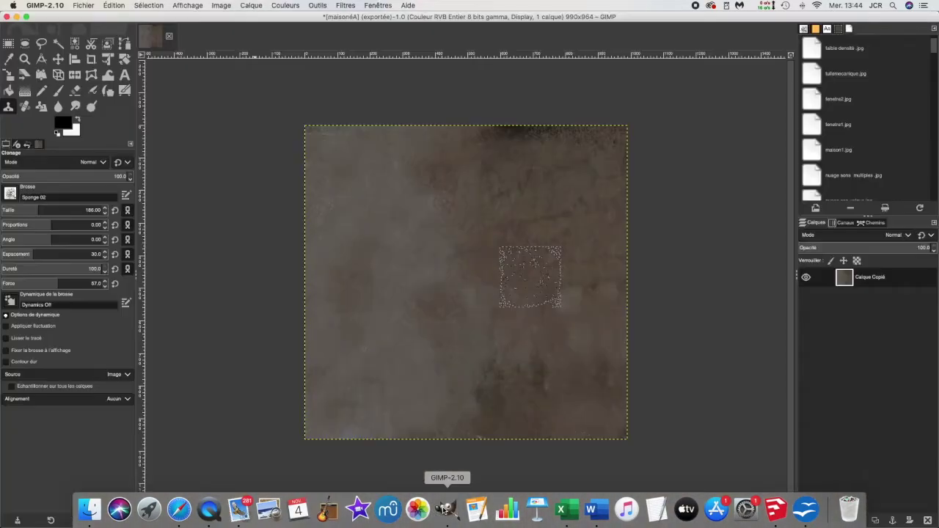
pyautogui.click(80, 7)
pyautogui.moveTo(146, 26)
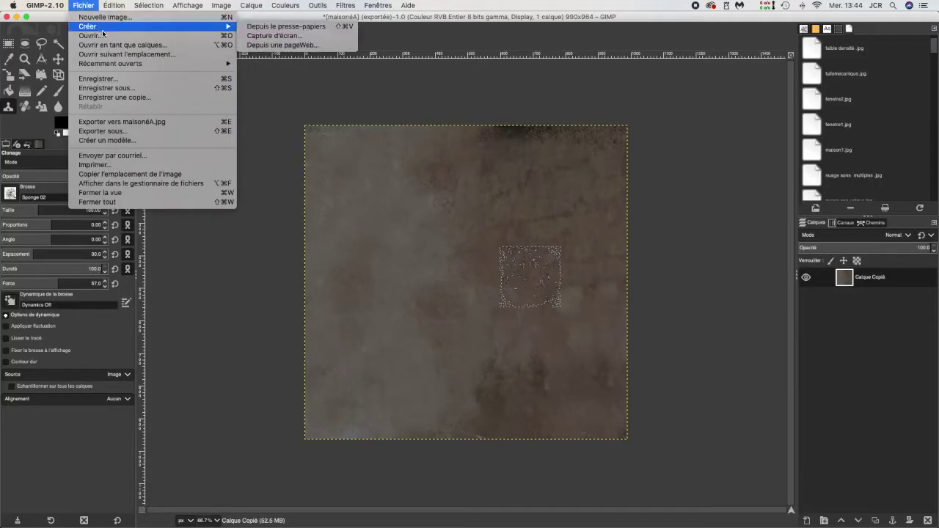
pyautogui.click(280, 27)
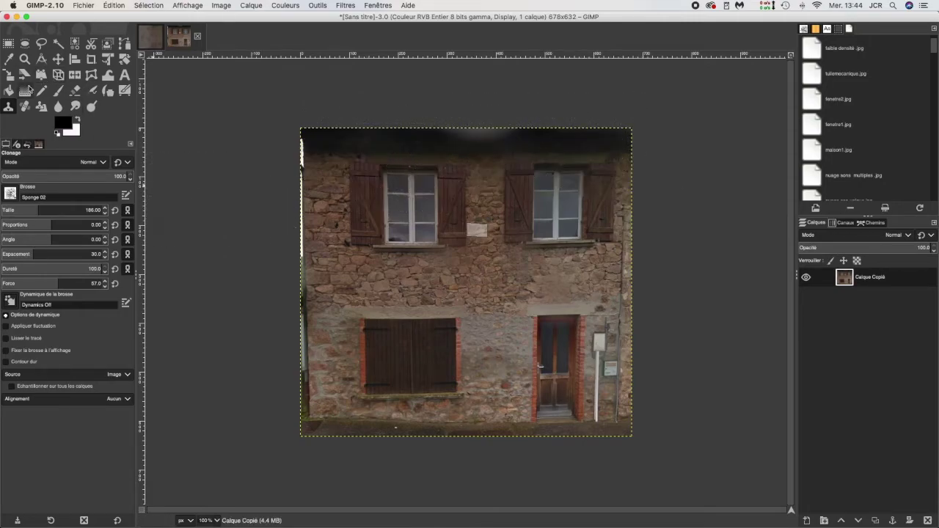
# - Pull the façade's four corners outward with the Handle Transform tool, apply it, and add a horizontal guide along the door's top edge
pyautogui.click(8, 43)
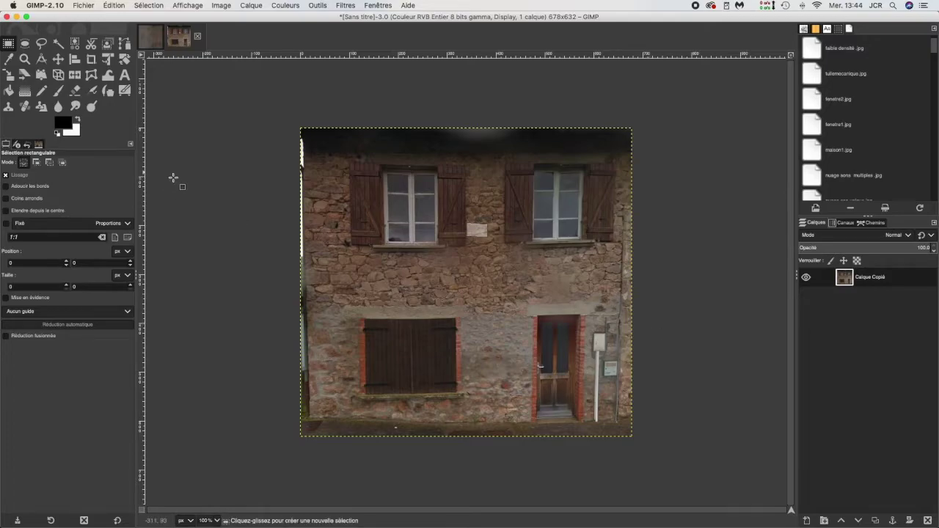
pyautogui.click(42, 74)
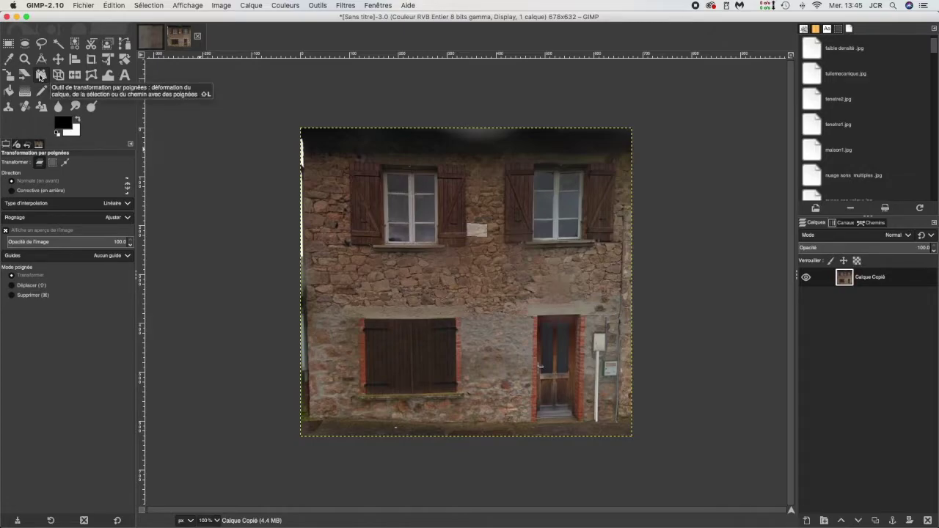
pyautogui.click(306, 134)
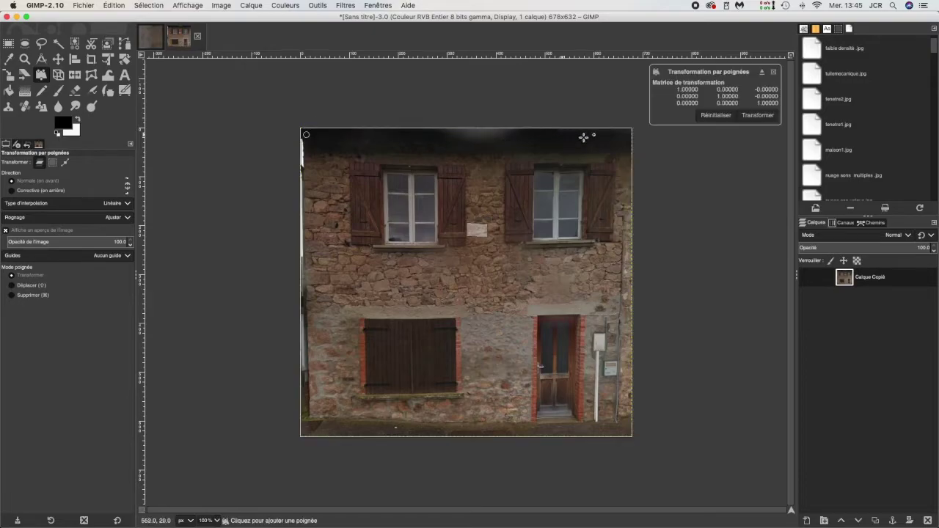
pyautogui.click(627, 134)
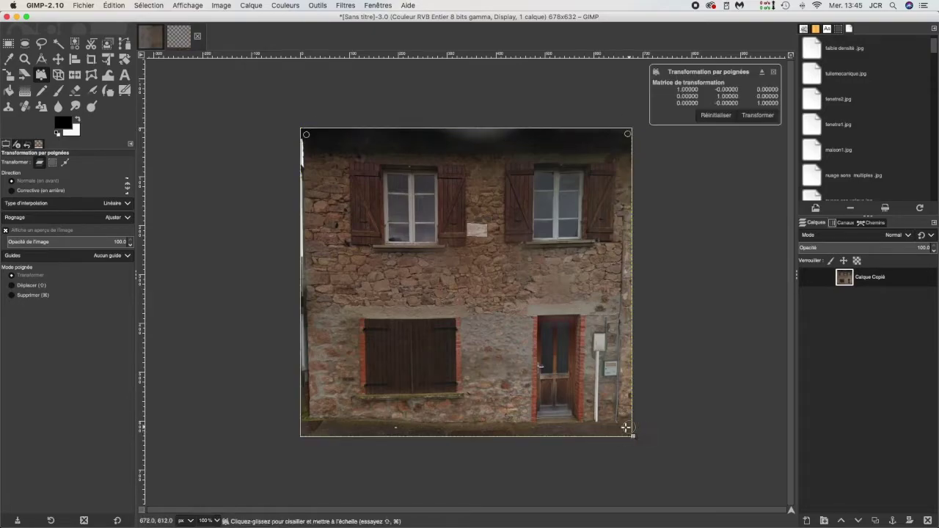
pyautogui.click(307, 428)
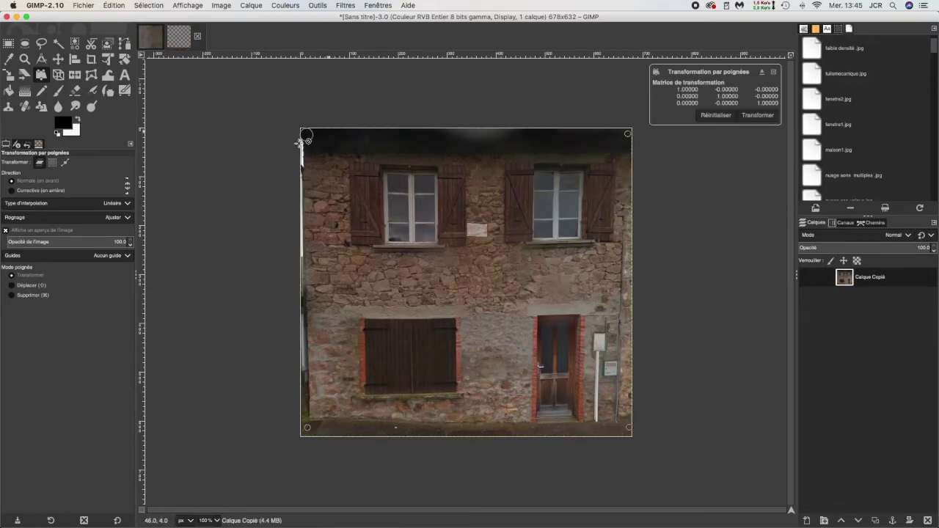
pyautogui.moveTo(306, 137); pyautogui.dragTo(300, 132)
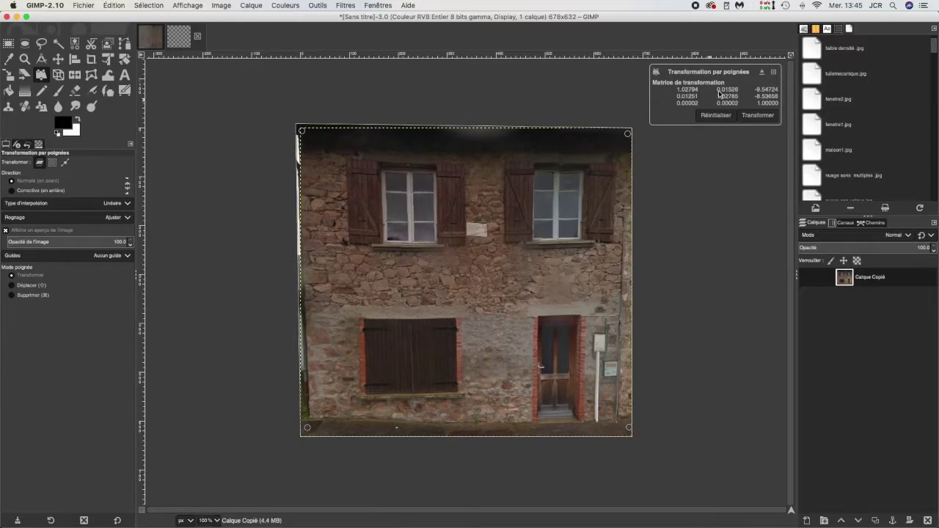
pyautogui.moveTo(625, 129); pyautogui.dragTo(628, 122)
pyautogui.moveTo(631, 428)
pyautogui.mouseDown()
pyautogui.moveTo(643, 442)
pyautogui.moveTo(610, 437)
pyautogui.moveTo(629, 437)
pyautogui.mouseUp()
pyautogui.moveTo(309, 428); pyautogui.dragTo(302, 442)
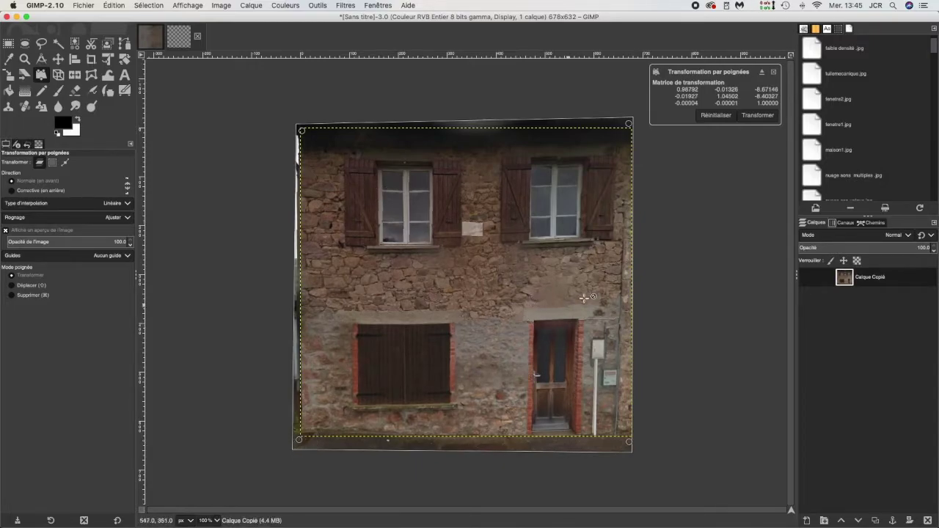
pyautogui.click(759, 116)
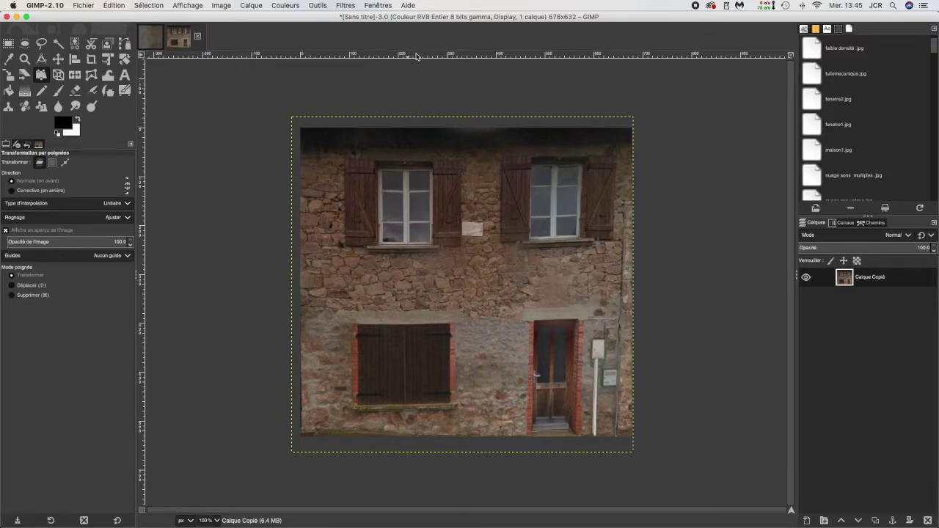
pyautogui.moveTo(430, 58); pyautogui.dragTo(454, 320)
pyautogui.click(306, 134)
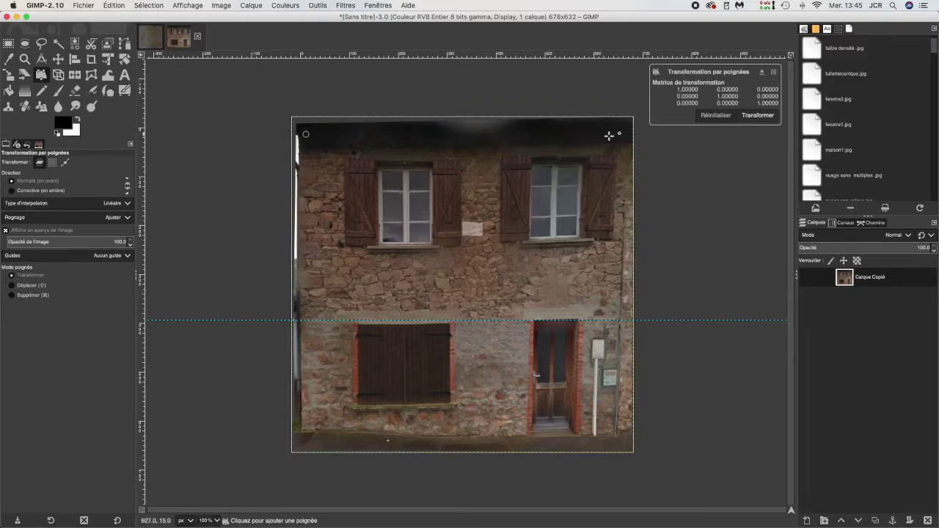
pyautogui.click(627, 125)
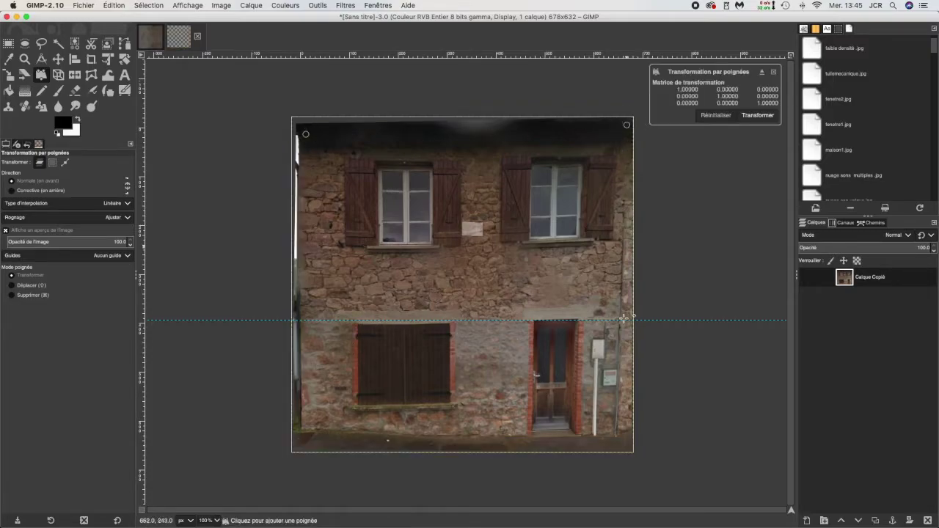
pyautogui.click(300, 436)
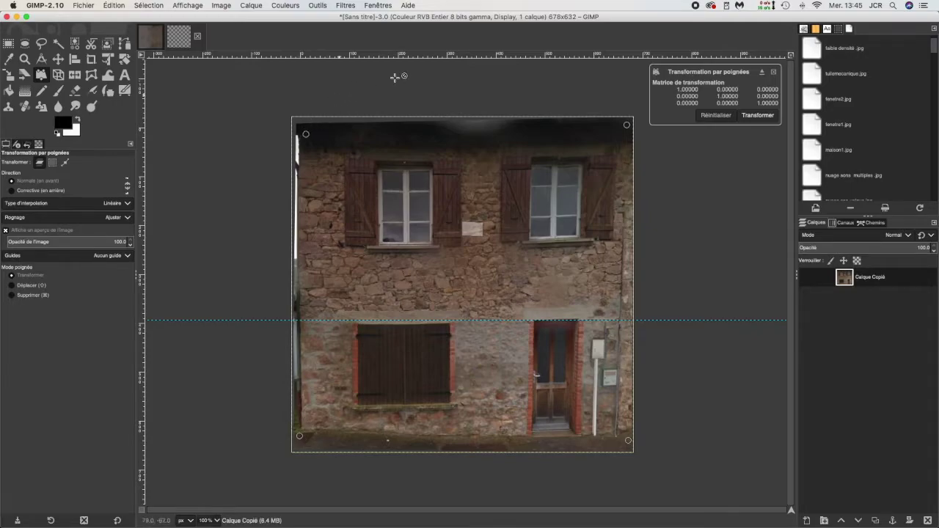
pyautogui.click(761, 116)
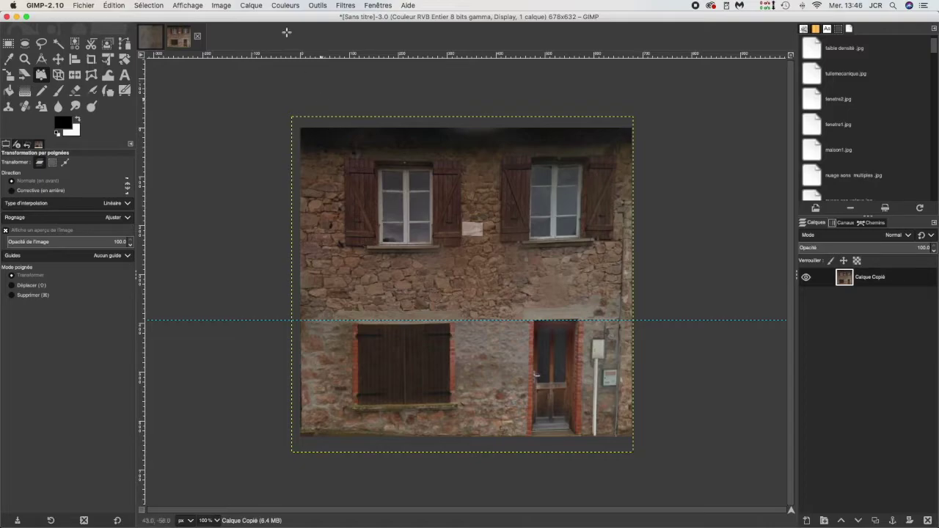
# - Try to crop the image to its content
pyautogui.click(221, 5)
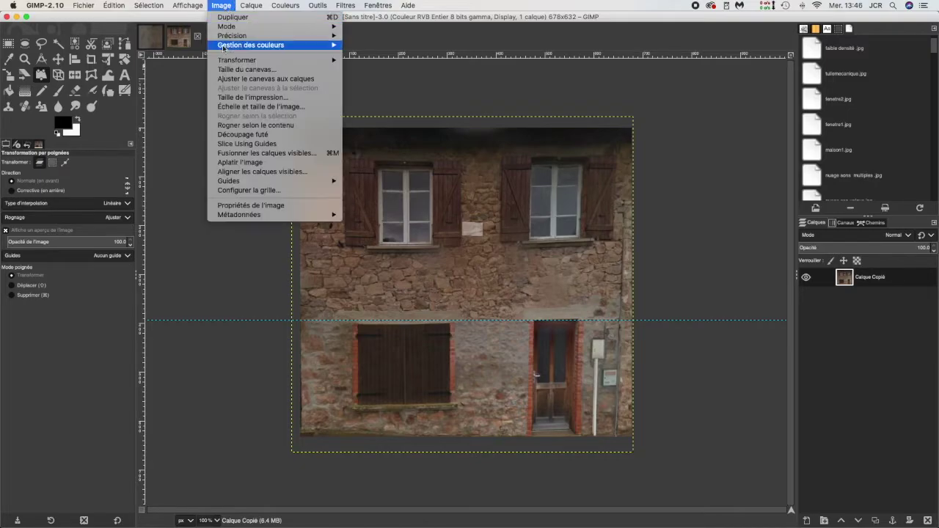
pyautogui.click(241, 126)
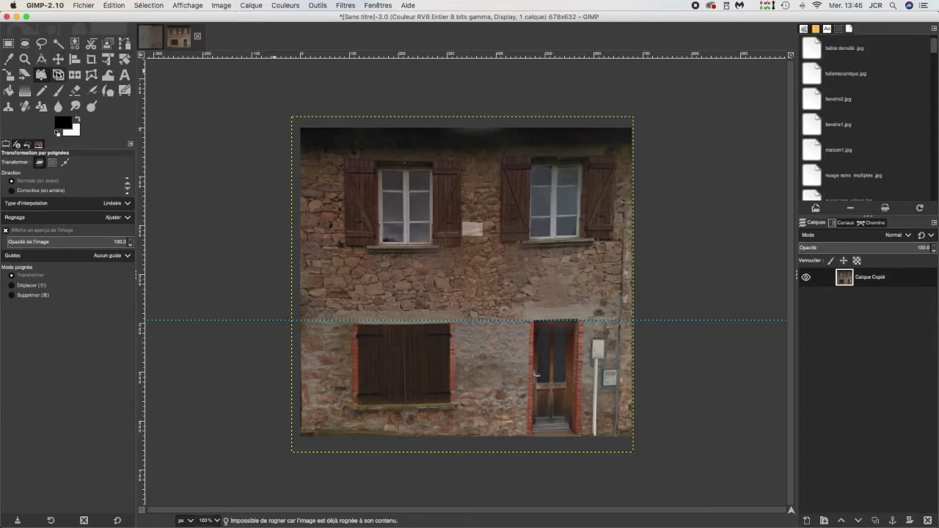
pyautogui.click(300, 124)
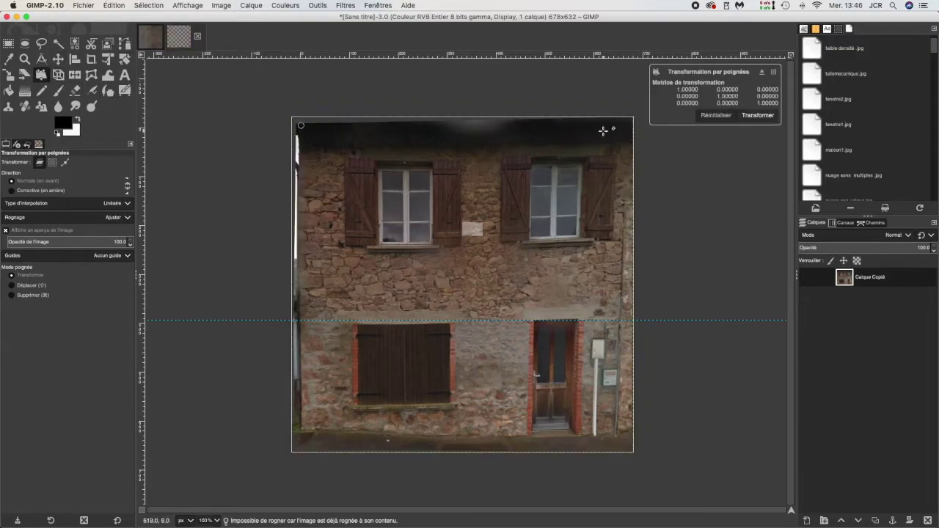
pyautogui.click(758, 116)
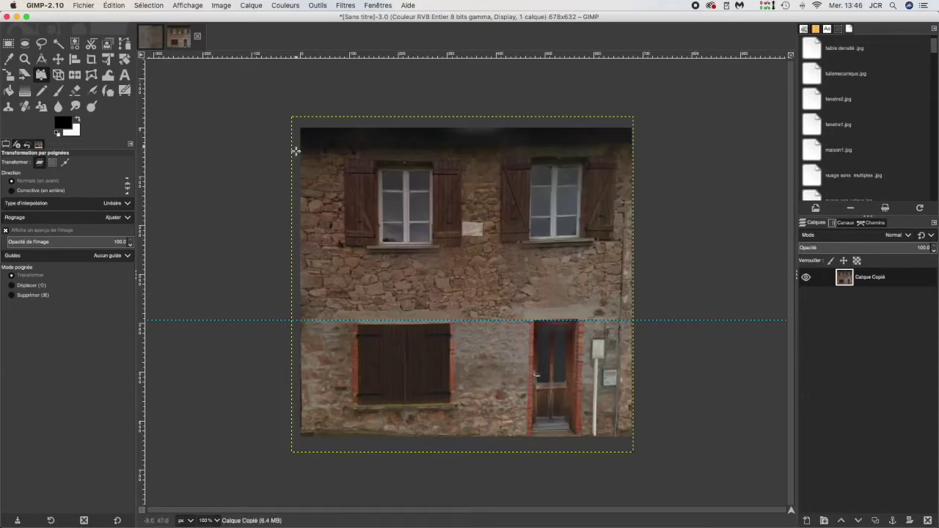
# - Fit the layer to the image dimensions and place four Handle Transform handles near its corners
pyautogui.click(242, 5)
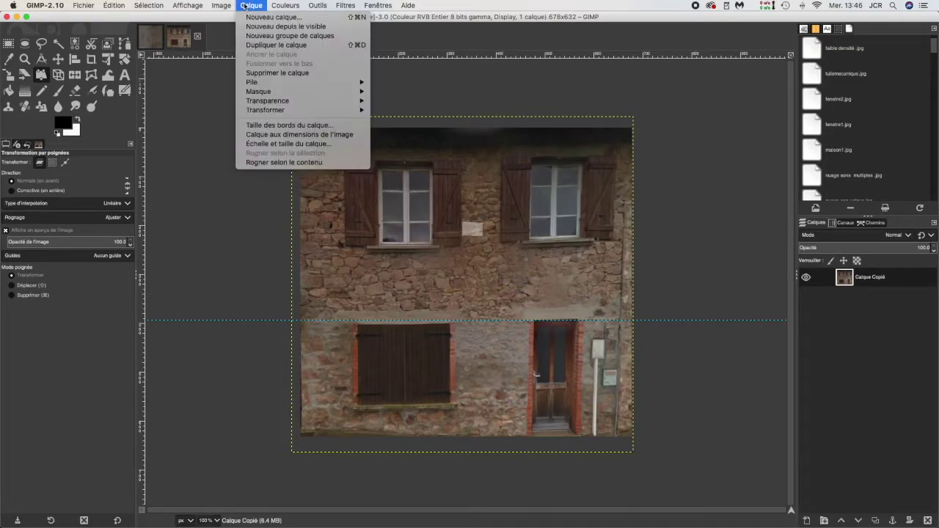
pyautogui.click(300, 135)
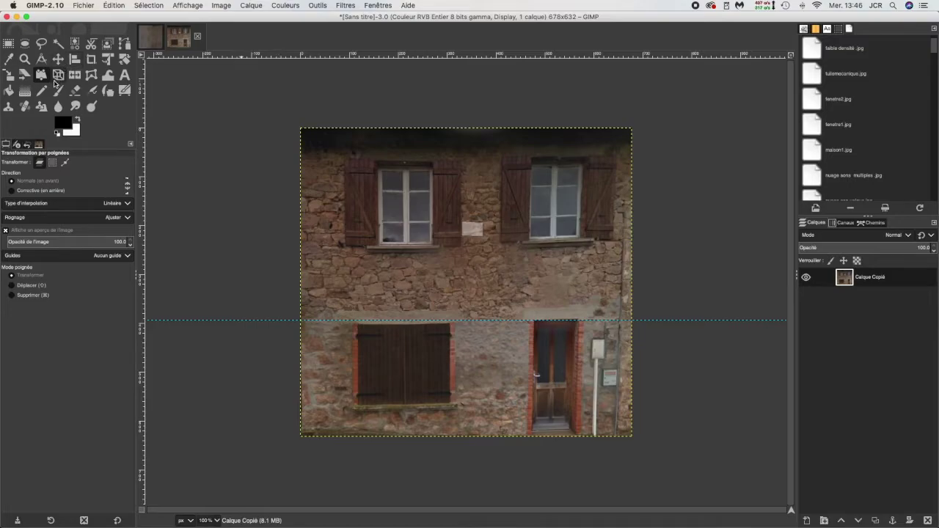
pyautogui.click(304, 135)
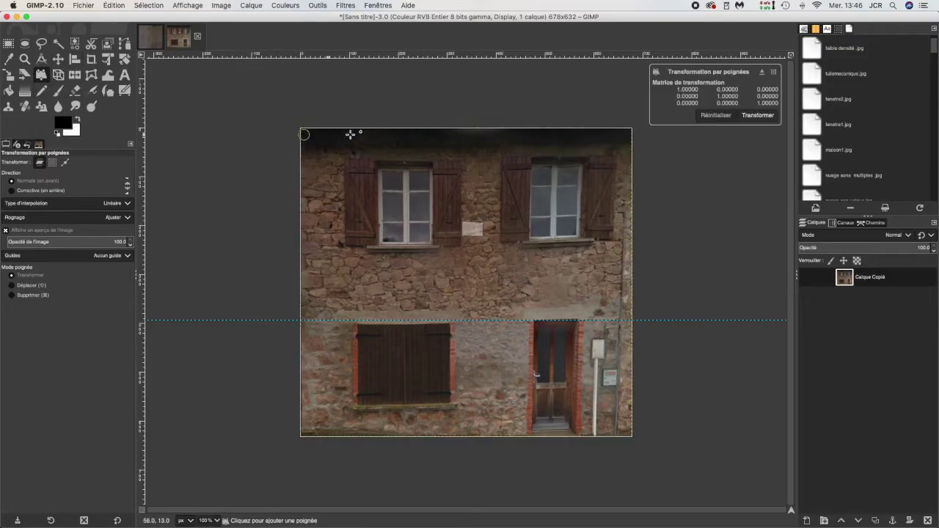
pyautogui.click(623, 137)
pyautogui.click(622, 426)
pyautogui.click(308, 430)
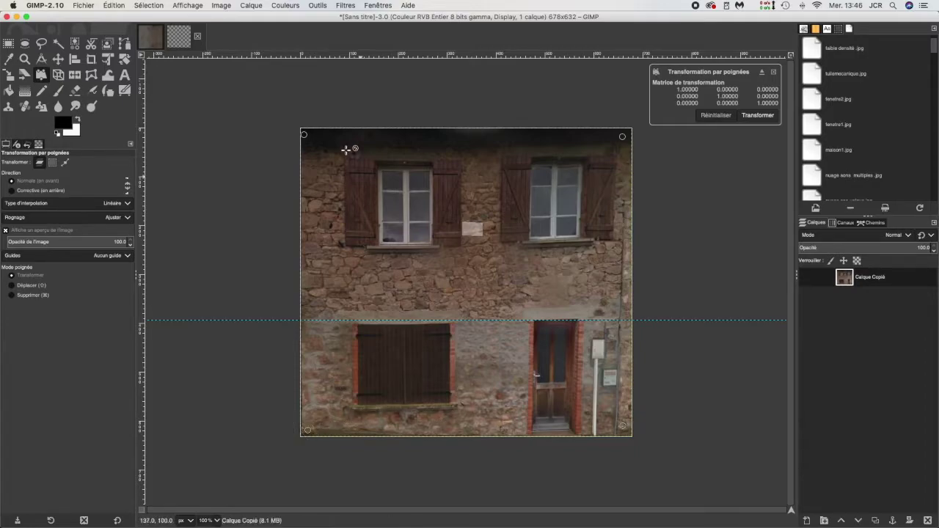
# - Level the façade with its two upper handles, add guides under the upper window sills and the shuttered window's sill, and apply the transform
pyautogui.moveTo(305, 137); pyautogui.dragTo(303, 114)
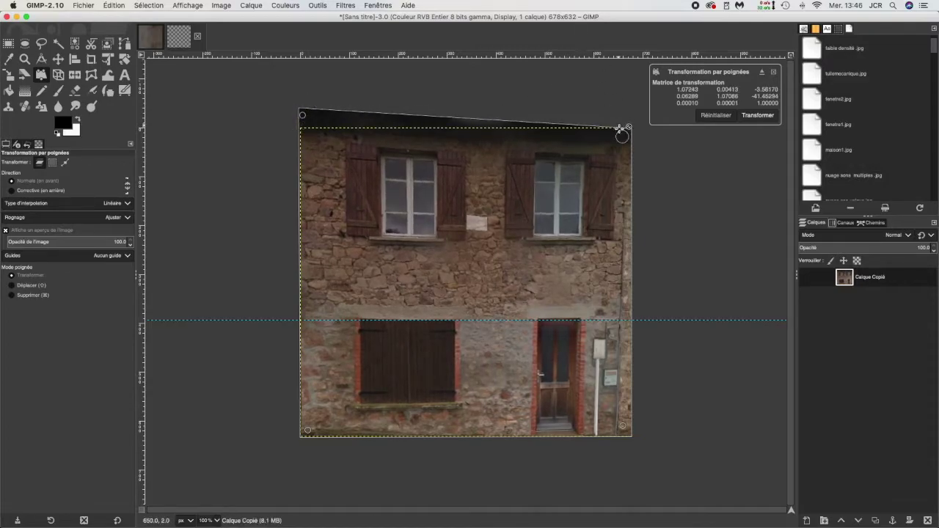
pyautogui.moveTo(623, 136); pyautogui.dragTo(620, 140)
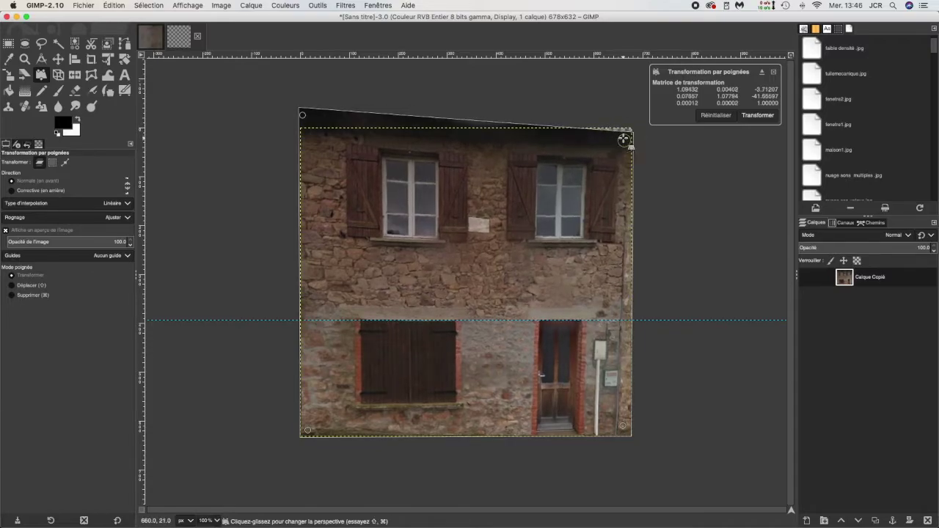
pyautogui.moveTo(343, 53); pyautogui.dragTo(367, 247)
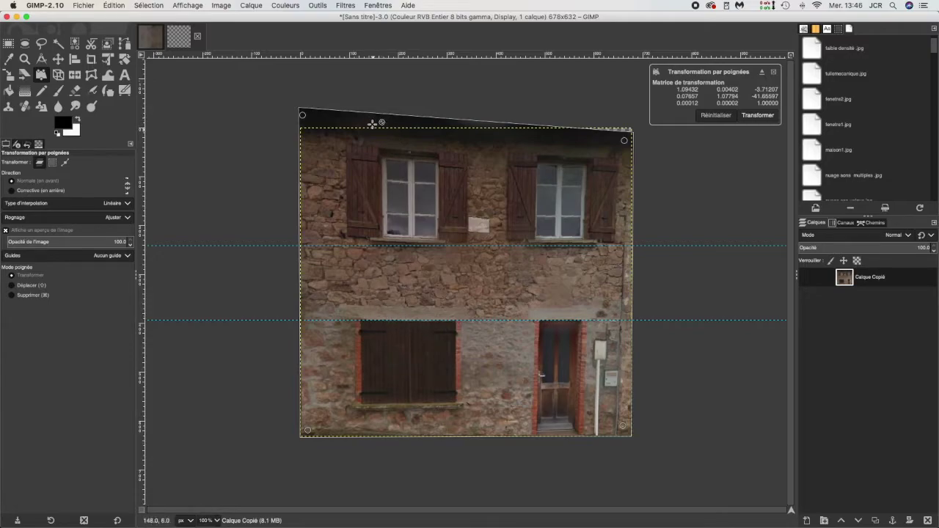
pyautogui.moveTo(380, 56); pyautogui.dragTo(430, 409)
pyautogui.click(756, 115)
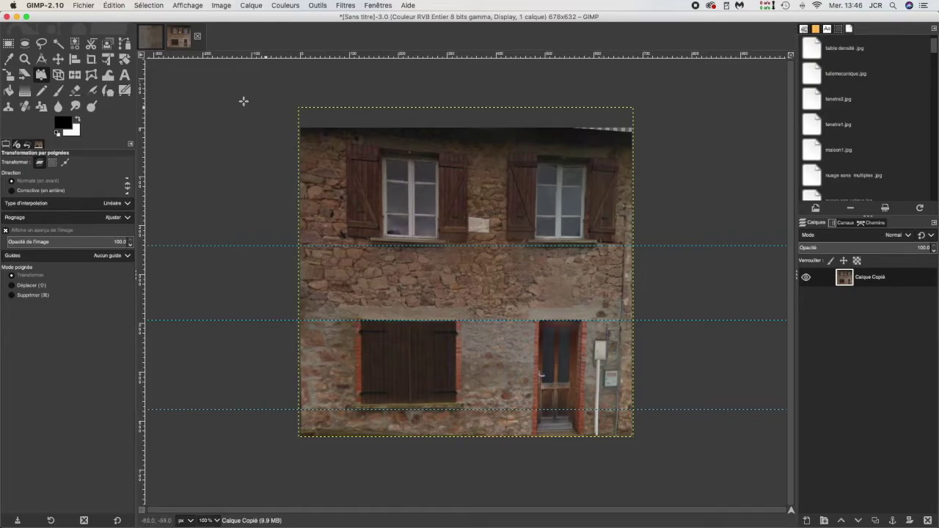
# - Select the full-width upper-floor strip down to the window-sill guide, 684 × 241 px, and copy and paste it as a floating selection
pyautogui.click(8, 43)
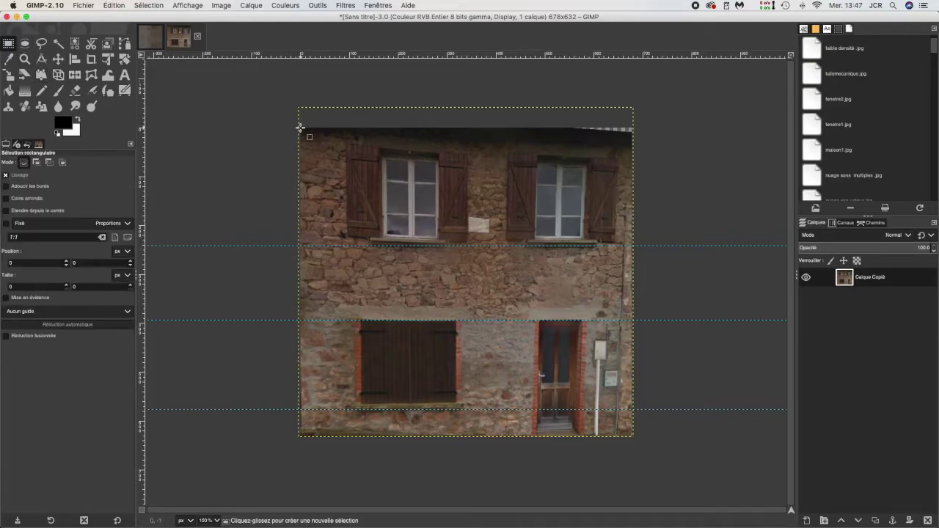
pyautogui.moveTo(298, 127); pyautogui.dragTo(633, 245)
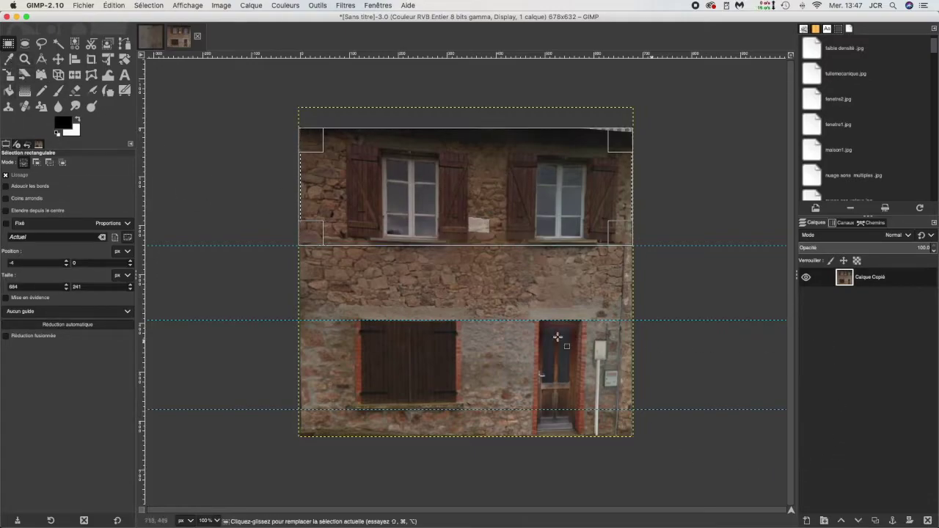
pyautogui.press('super+c')
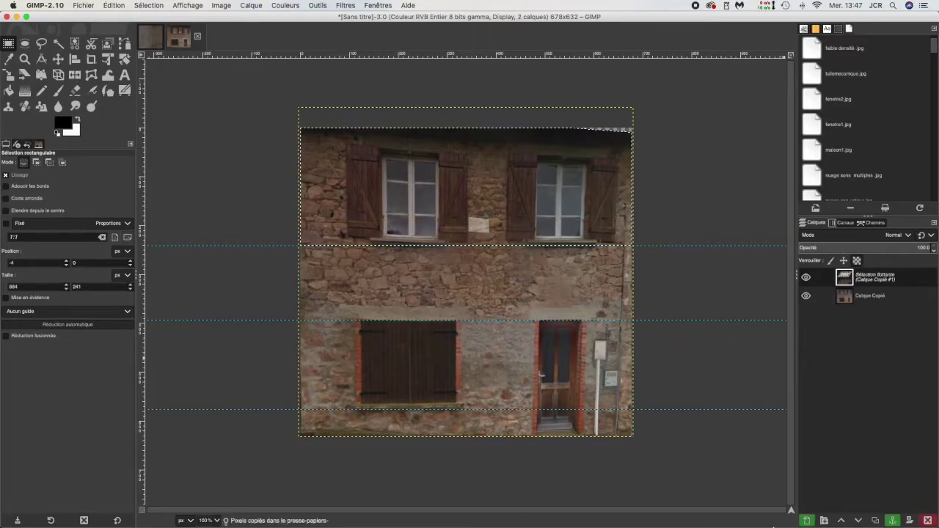
# - Turn the pasted upper-floor strip into a new layer and place four Handle Transform handles near its corners
pyautogui.click(806, 521)
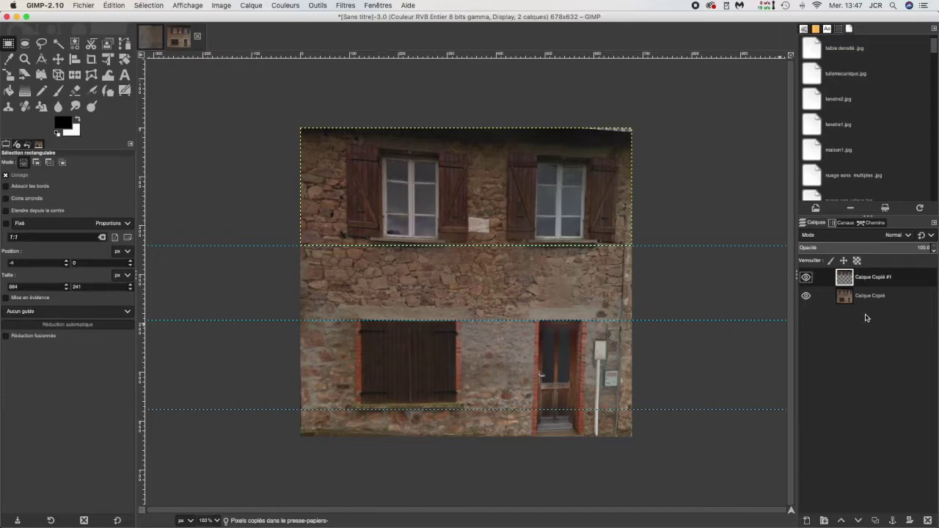
pyautogui.click(808, 297)
pyautogui.click(808, 296)
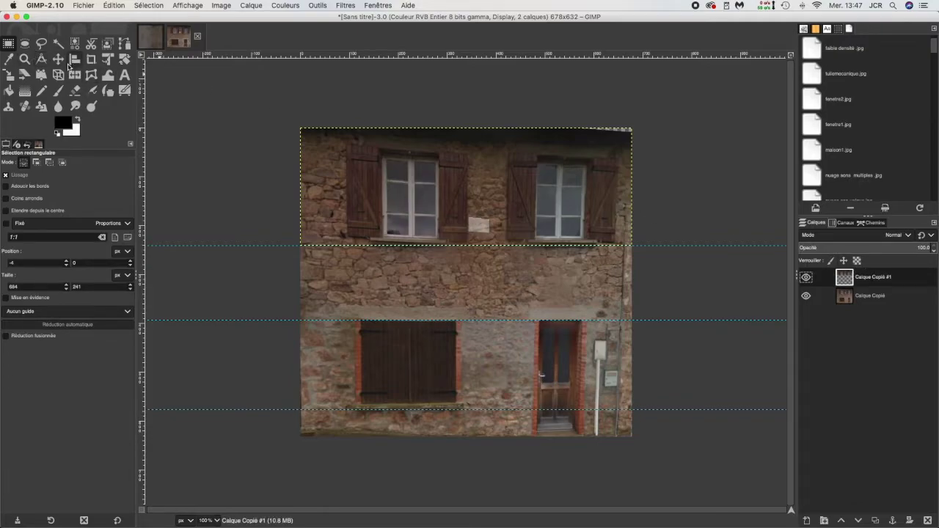
pyautogui.click(41, 74)
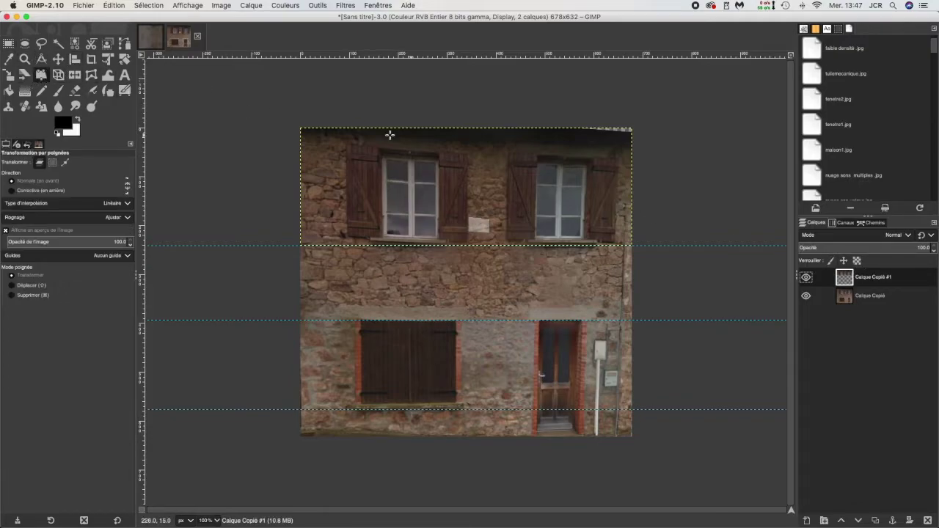
pyautogui.click(307, 134)
pyautogui.click(622, 134)
pyautogui.click(621, 238)
pyautogui.click(305, 240)
# - Try to straighten the upper-floor strip with its corner handles, and delete the transformed layer
pyautogui.moveTo(307, 134); pyautogui.dragTo(301, 133)
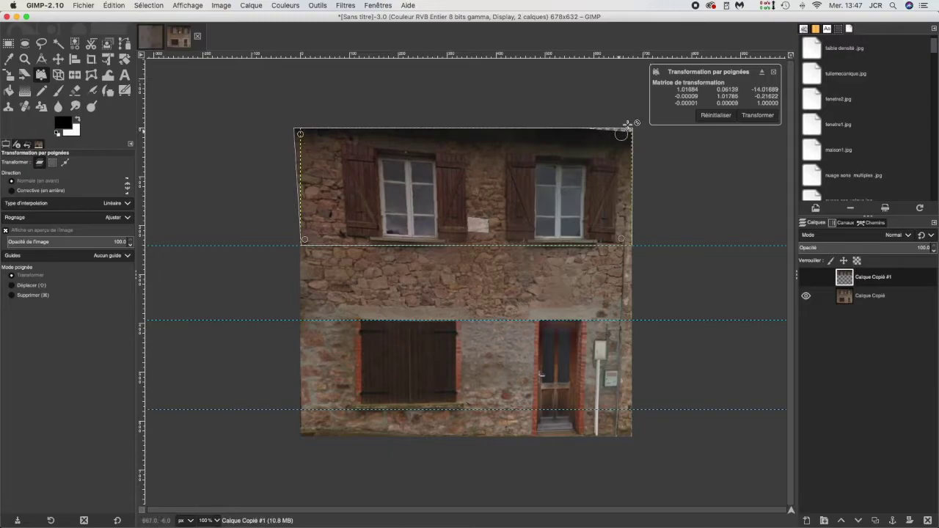
pyautogui.moveTo(623, 135)
pyautogui.mouseDown()
pyautogui.moveTo(629, 98)
pyautogui.moveTo(635, 107)
pyautogui.moveTo(607, 115)
pyautogui.moveTo(618, 132)
pyautogui.mouseUp()
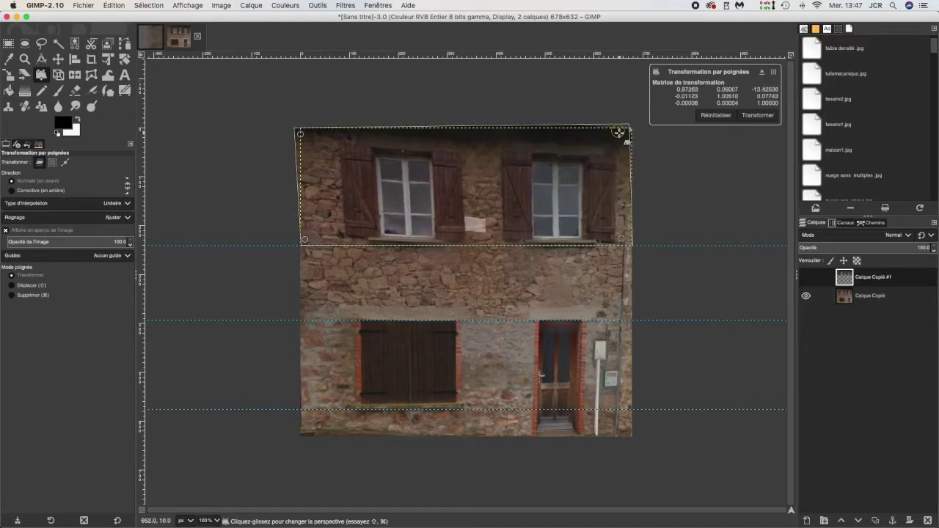
pyautogui.moveTo(304, 241); pyautogui.dragTo(305, 237)
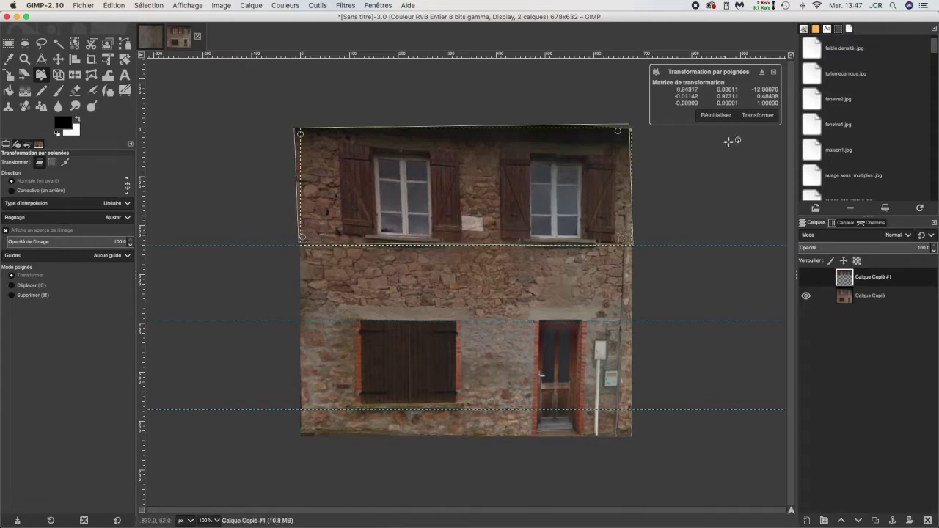
pyautogui.click(748, 116)
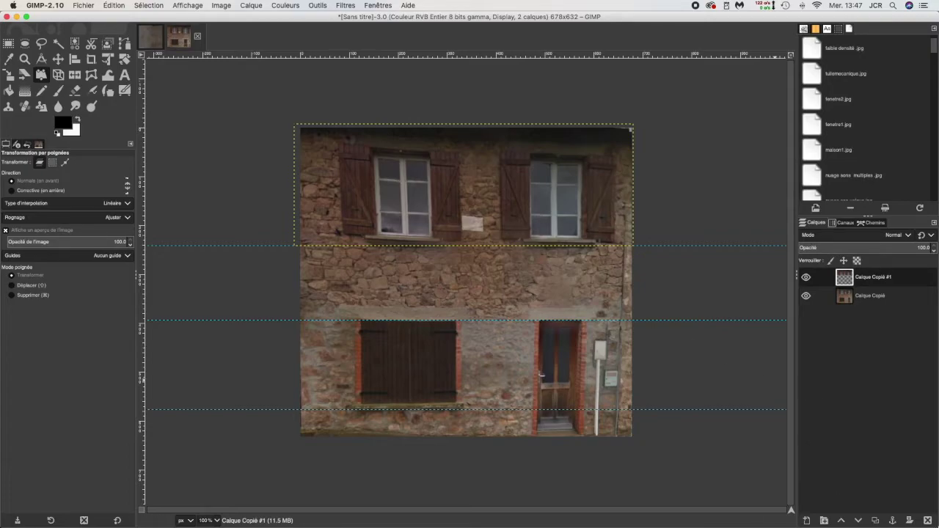
pyautogui.click(928, 521)
# - Select the upper-floor section around the left window, 383 × 240 px, and copy and paste it as a new layer
pyautogui.click(8, 43)
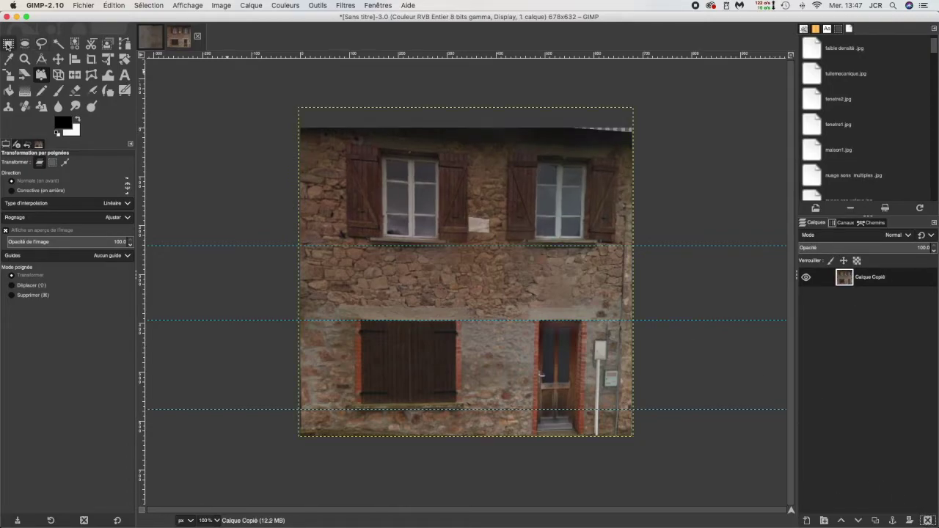
pyautogui.moveTo(301, 135); pyautogui.dragTo(487, 244)
pyautogui.press('super+c')
pyautogui.press('super+v')
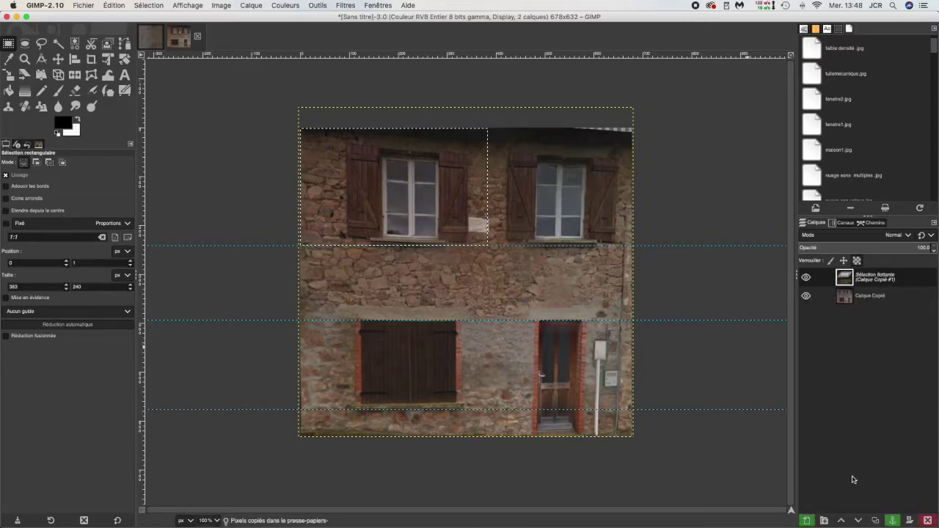
pyautogui.click(807, 520)
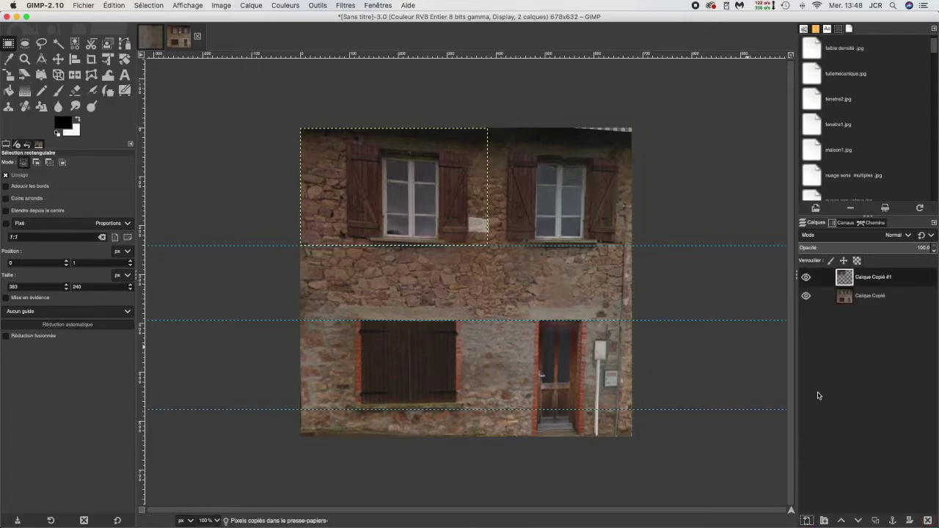
# - Straighten the left-window layer with four Handle Transform corner handles, raising its upper right corner and levelling the sill, and apply the transform
pyautogui.click(36, 76)
pyautogui.click(306, 137)
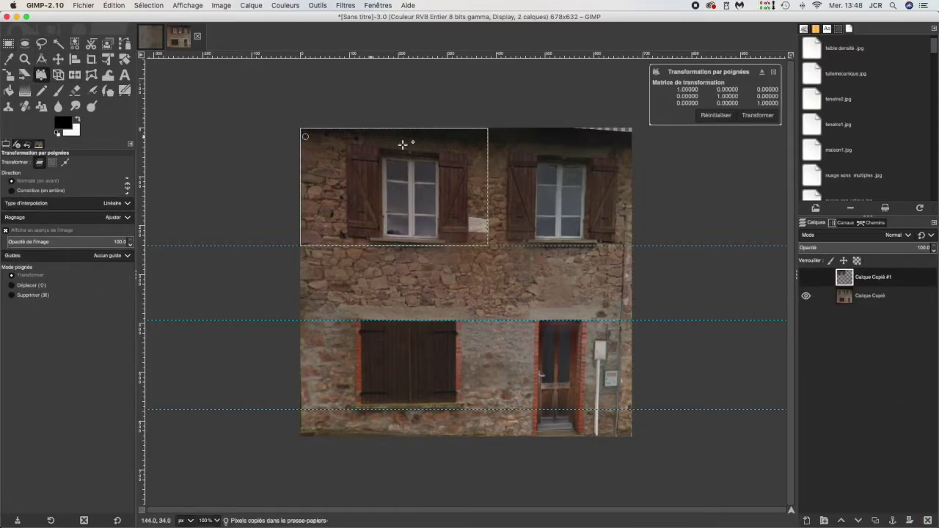
pyautogui.click(484, 138)
pyautogui.click(308, 237)
pyautogui.moveTo(484, 135); pyautogui.dragTo(483, 117)
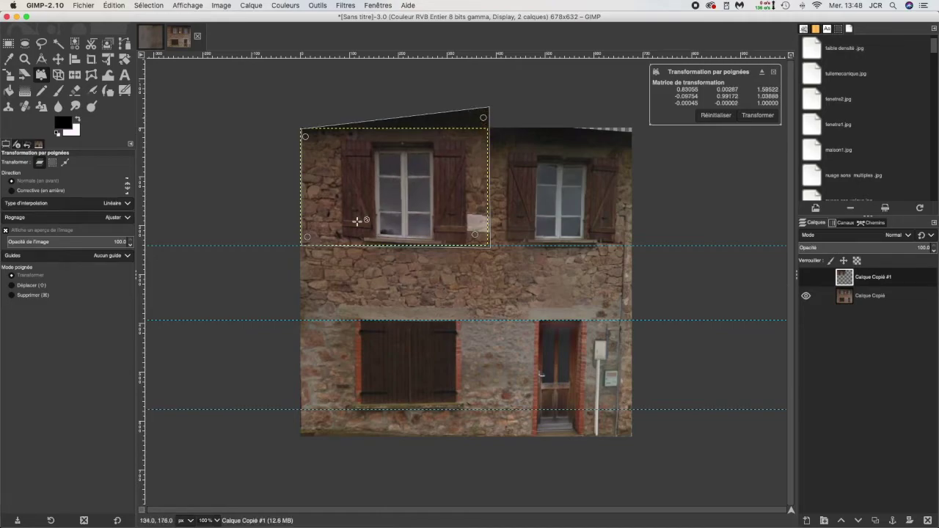
pyautogui.moveTo(308, 238); pyautogui.dragTo(308, 245)
pyautogui.moveTo(472, 238)
pyautogui.mouseDown()
pyautogui.moveTo(465, 226)
pyautogui.moveTo(475, 233)
pyautogui.mouseUp()
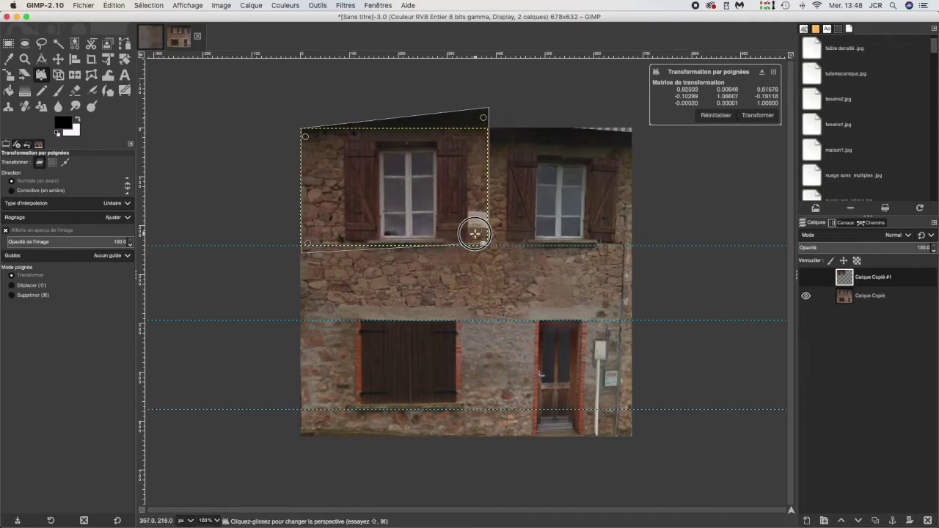
pyautogui.click(758, 116)
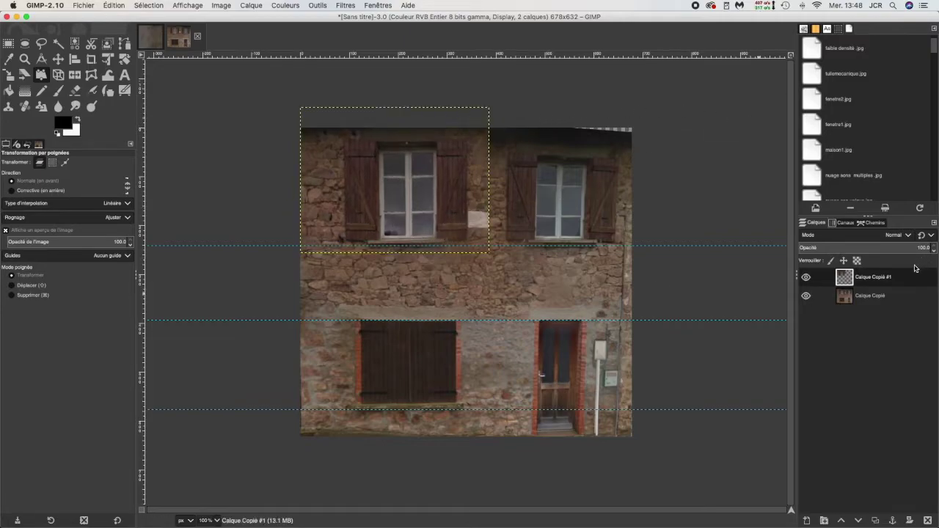
# - Merge the left-window layer down into the façade layer and check the façade layer by toggling its visibility
pyautogui.rightClick(873, 280)
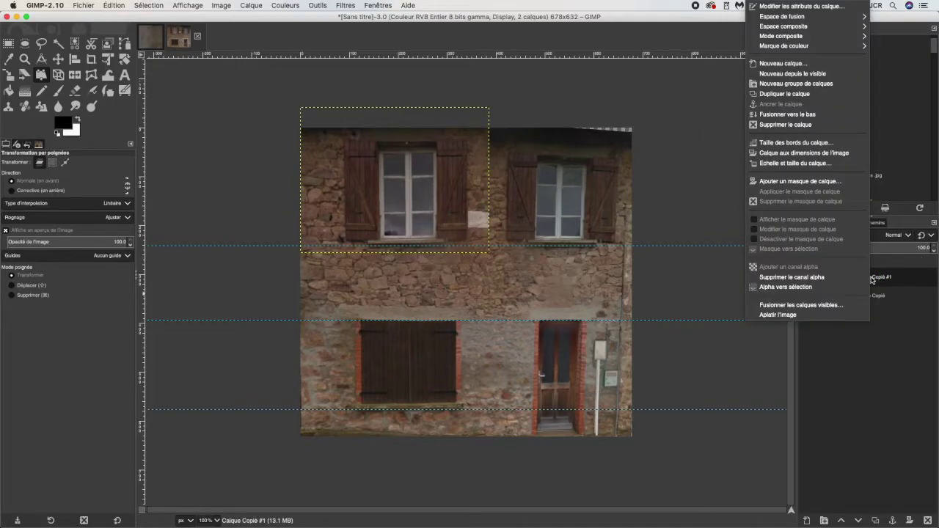
pyautogui.click(807, 117)
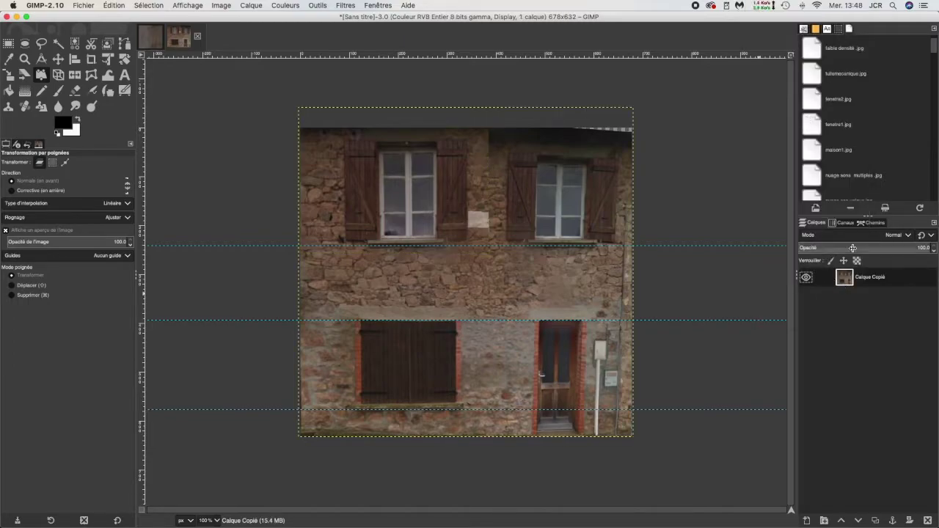
pyautogui.click(806, 278)
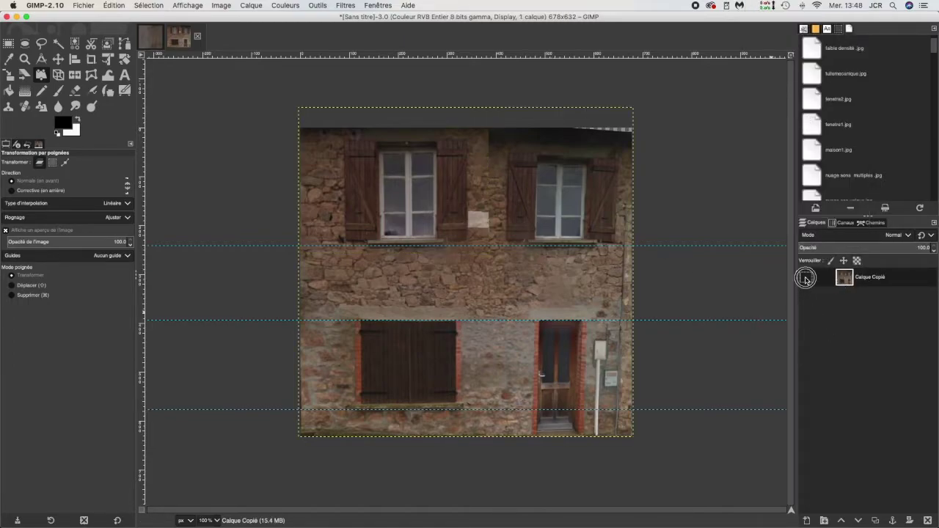
pyautogui.click(806, 278)
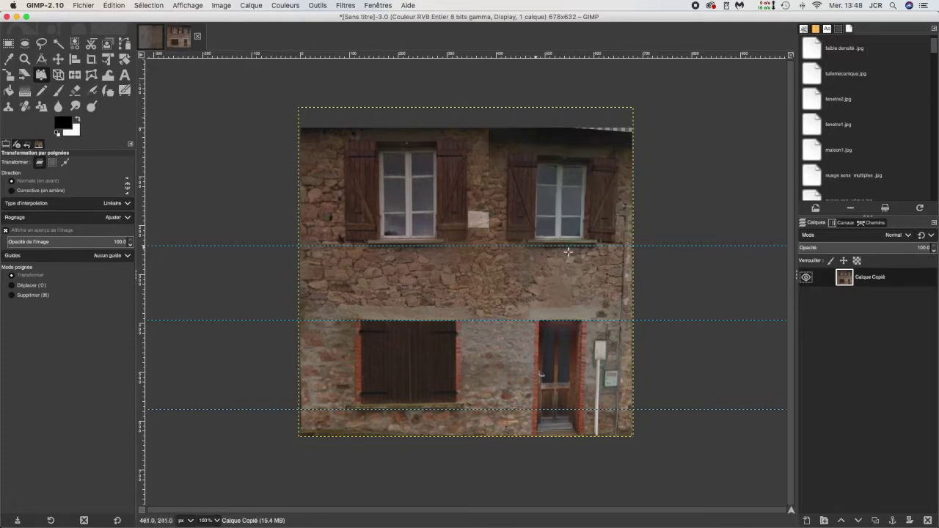
# - Select the upper-floor section around the right window, 298 × 248 px, and copy and paste it as a new layer
pyautogui.click(8, 44)
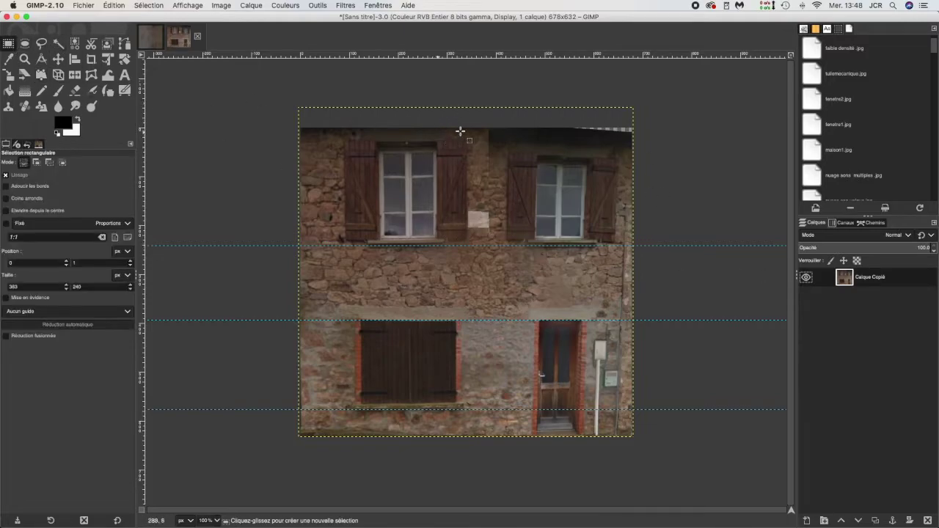
pyautogui.moveTo(487, 128); pyautogui.dragTo(632, 250)
pyautogui.hotkey('ctrl', 'c')
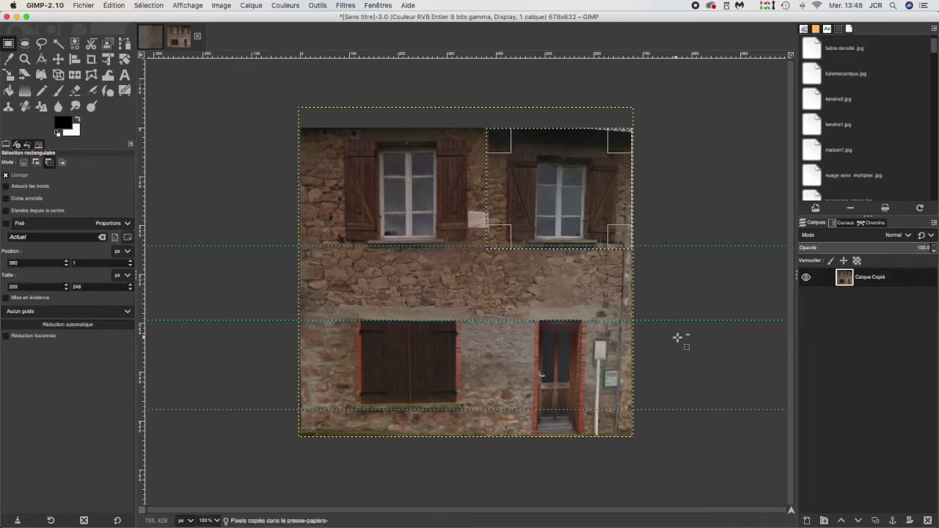
pyautogui.hotkey('ctrl', 'v')
pyautogui.click(805, 519)
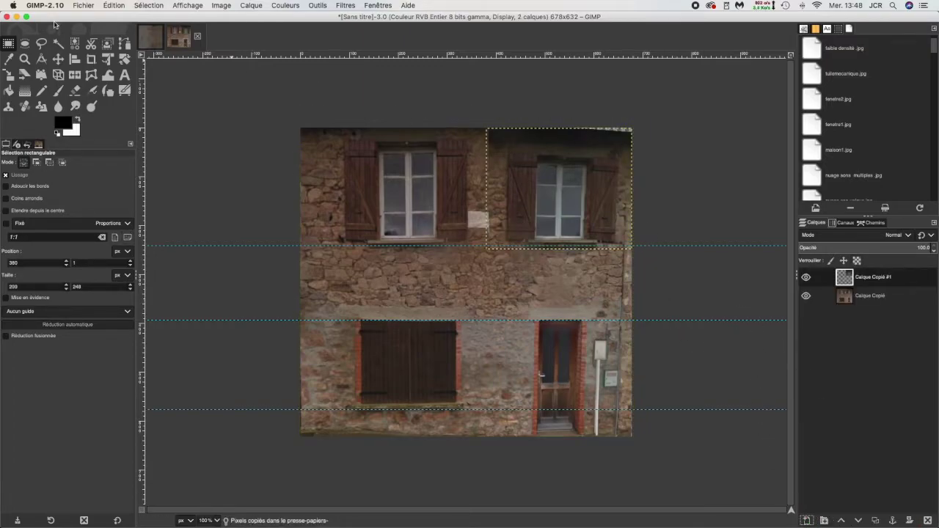
# - Place four Handle Transform handles near the right-window layer's corners and raise its two upper handles to stretch the window upward
pyautogui.click(40, 74)
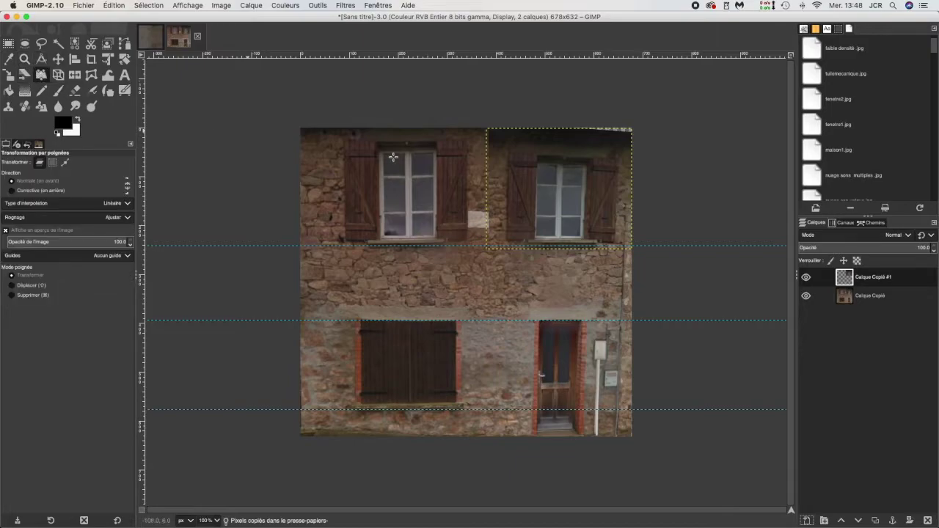
pyautogui.click(497, 134)
pyautogui.click(621, 135)
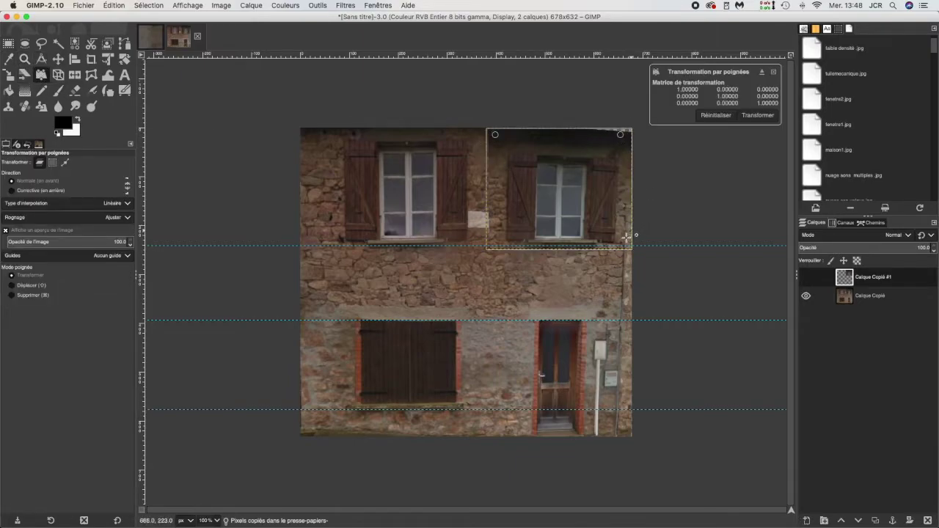
pyautogui.moveTo(622, 135); pyautogui.dragTo(620, 121)
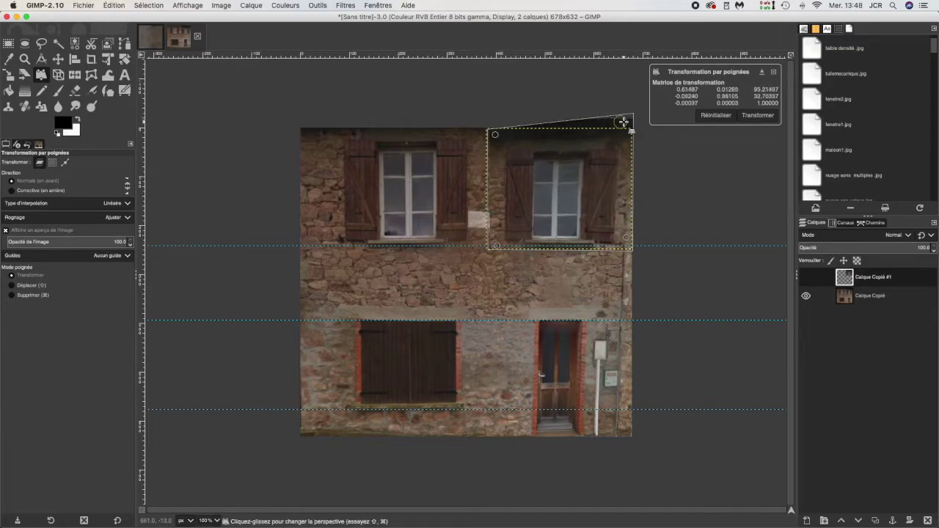
pyautogui.moveTo(505, 129); pyautogui.dragTo(490, 112)
pyautogui.moveTo(621, 121)
pyautogui.mouseDown()
pyautogui.moveTo(621, 101)
pyautogui.moveTo(609, 109)
pyautogui.moveTo(621, 108)
pyautogui.mouseUp()
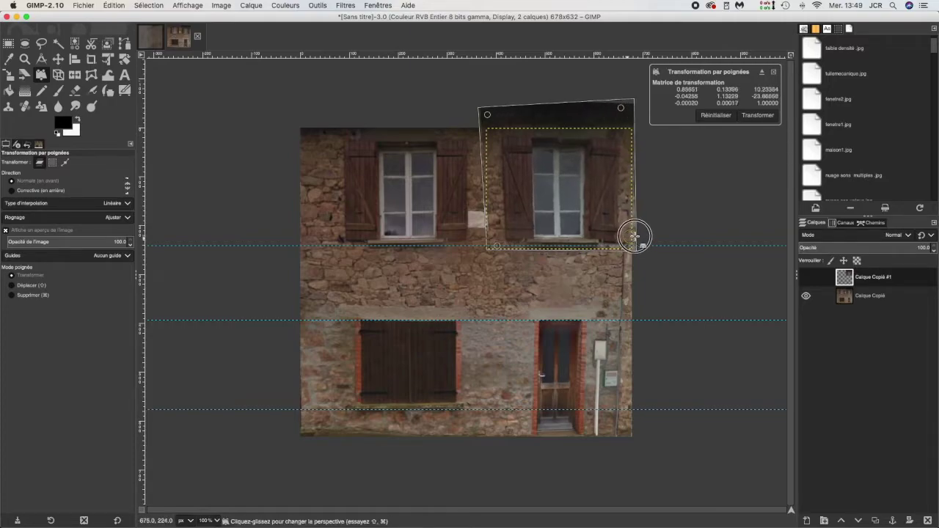
# - Fine-tune the right-window layer's corner handles to line its window up with the left one, and apply the transform
pyautogui.moveTo(632, 237); pyautogui.dragTo(645, 235)
pyautogui.moveTo(495, 245)
pyautogui.mouseDown()
pyautogui.moveTo(481, 253)
pyautogui.moveTo(495, 245)
pyautogui.mouseUp()
pyautogui.moveTo(617, 241); pyautogui.dragTo(638, 237)
pyautogui.moveTo(623, 116); pyautogui.dragTo(619, 114)
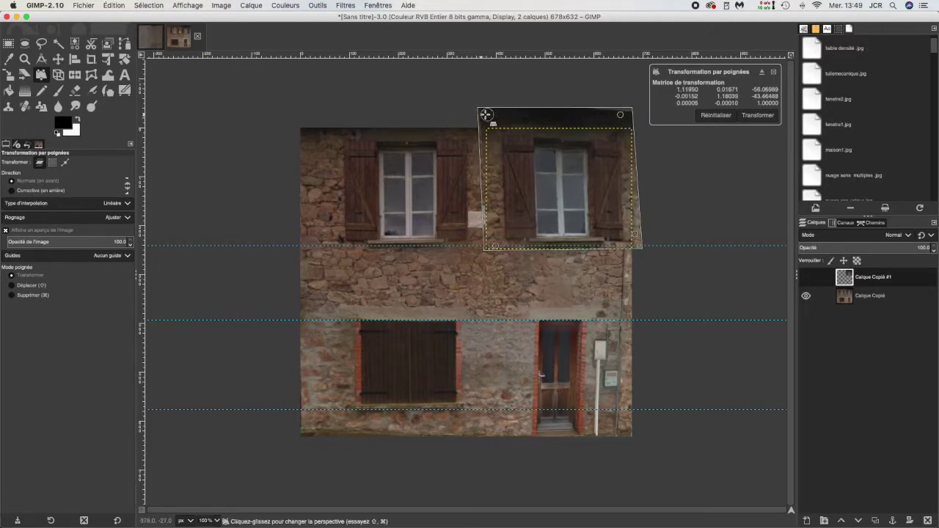
pyautogui.moveTo(484, 115); pyautogui.dragTo(485, 119)
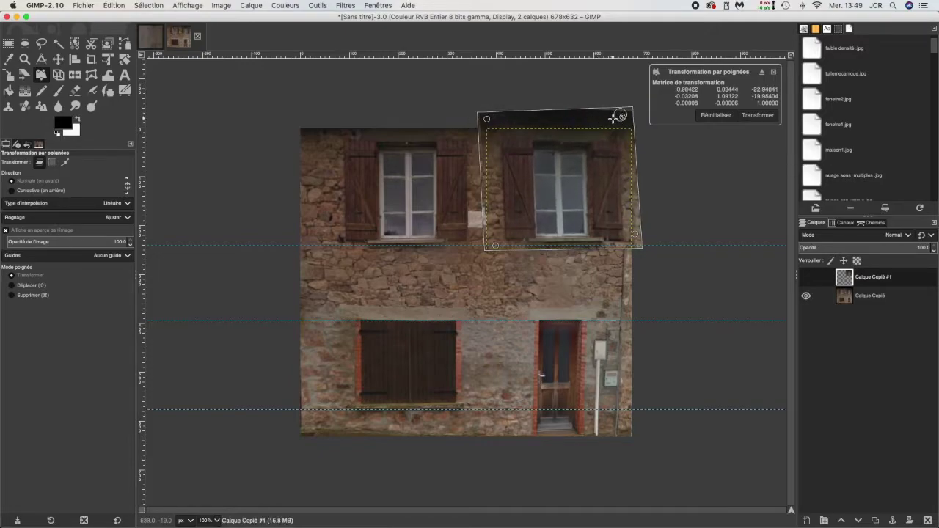
pyautogui.moveTo(621, 116); pyautogui.dragTo(620, 113)
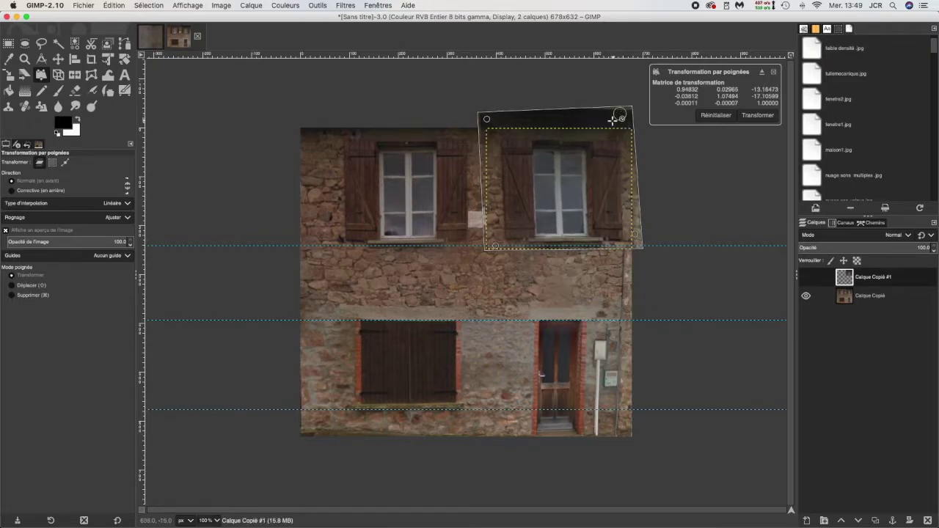
pyautogui.moveTo(487, 118); pyautogui.dragTo(487, 118)
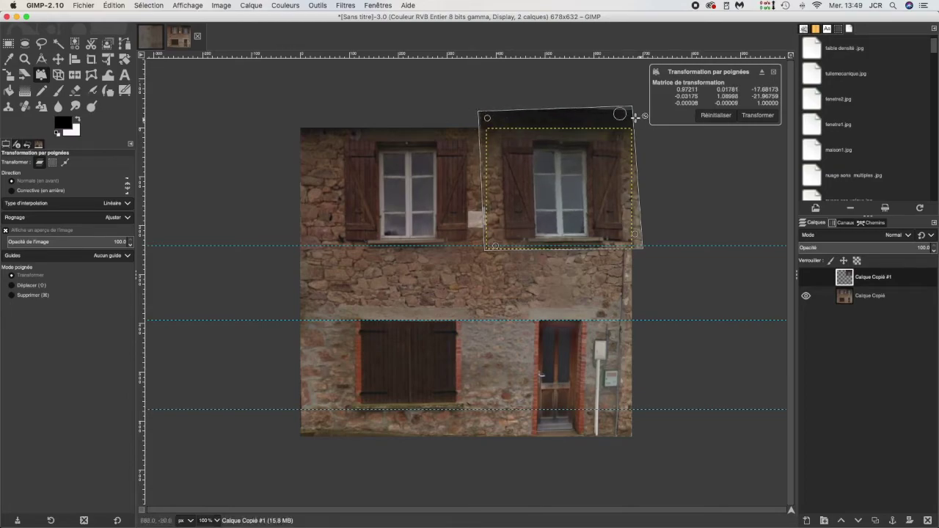
pyautogui.moveTo(620, 111); pyautogui.dragTo(621, 111)
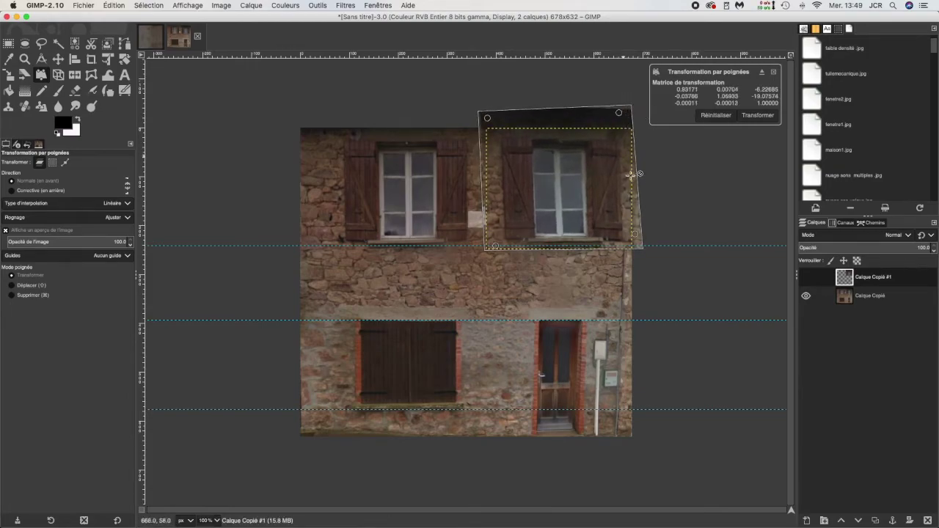
pyautogui.moveTo(639, 235); pyautogui.dragTo(635, 235)
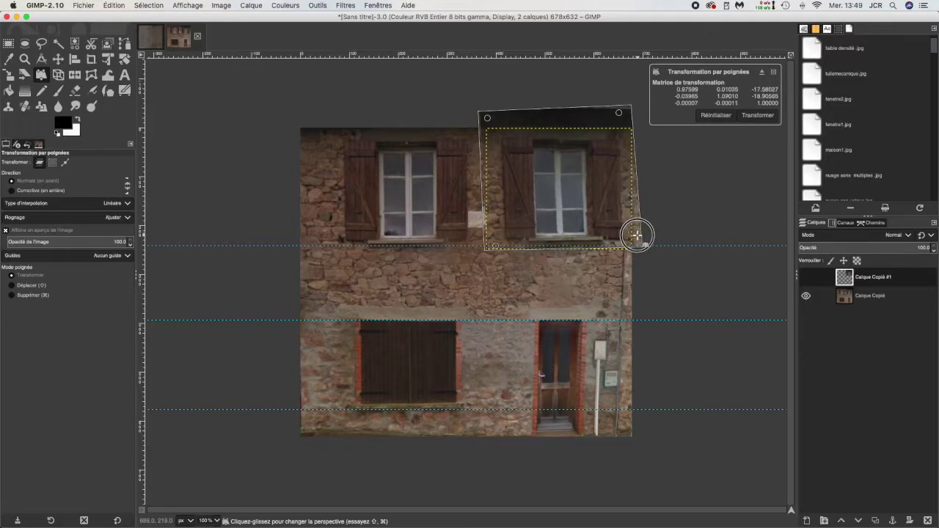
pyautogui.click(756, 116)
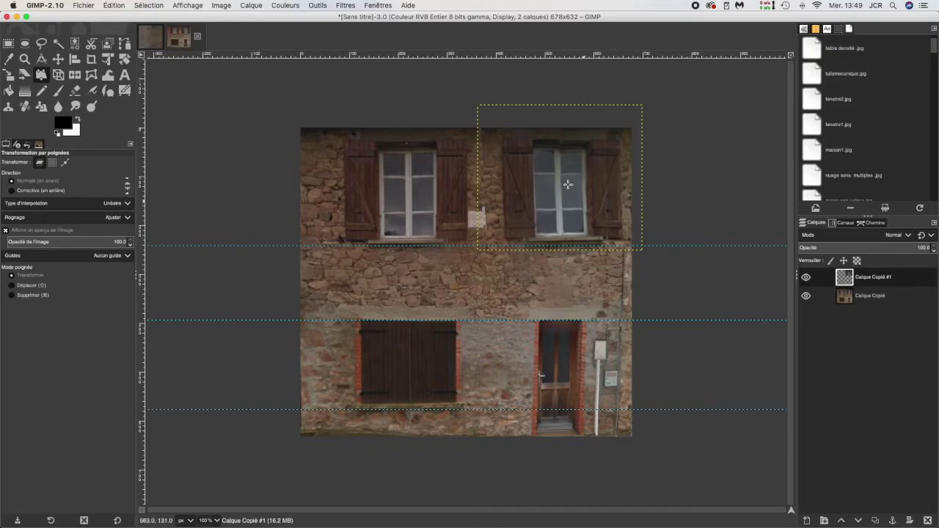
pyautogui.click(587, 204)
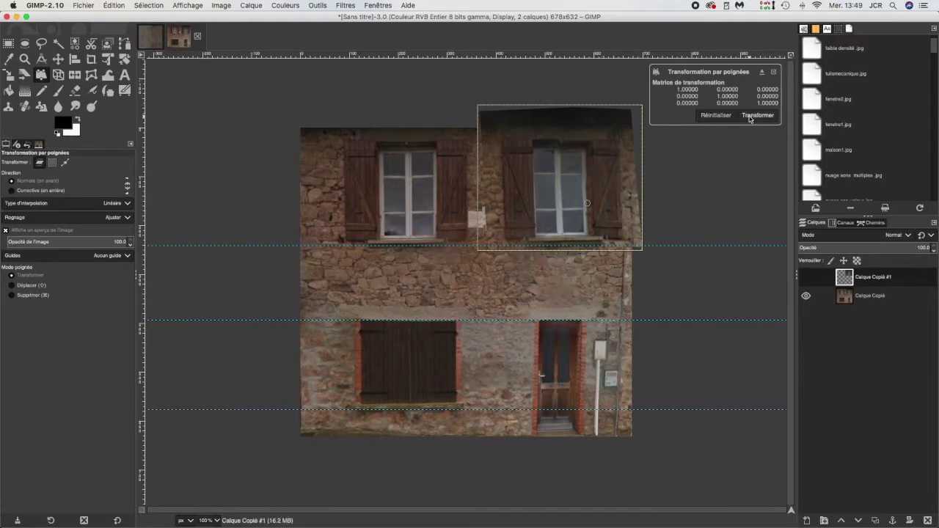
pyautogui.click(775, 75)
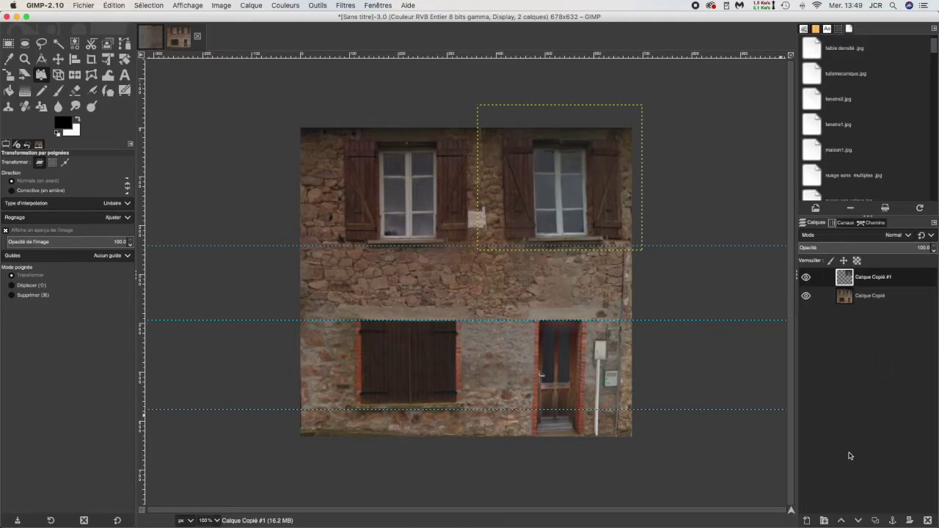
# - Merge the right-window layer and the façade layer as visible layers, expanding the final layer as necessary
pyautogui.rightClick(837, 278)
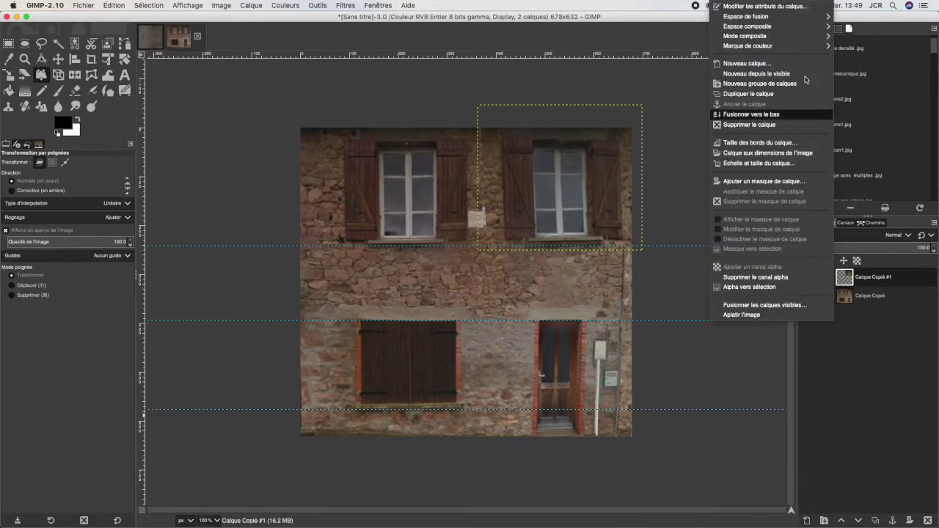
pyautogui.click(804, 305)
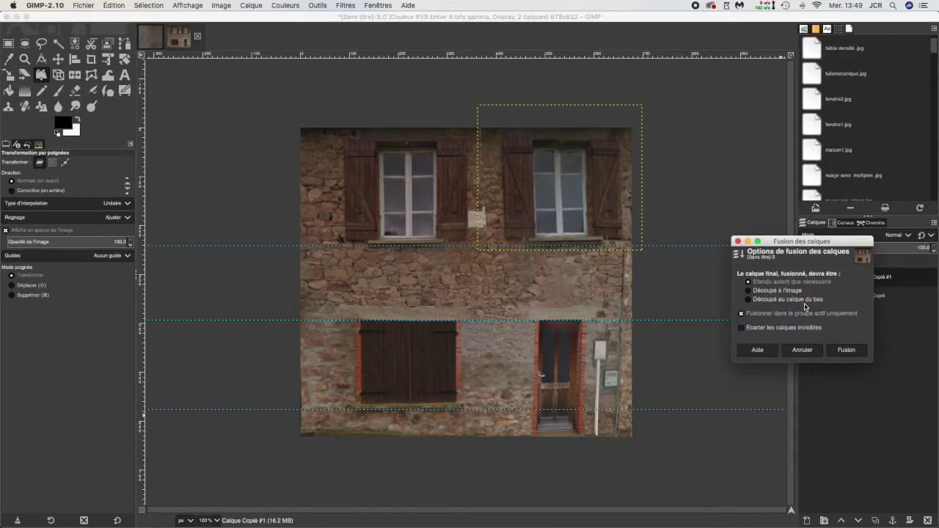
pyautogui.click(844, 350)
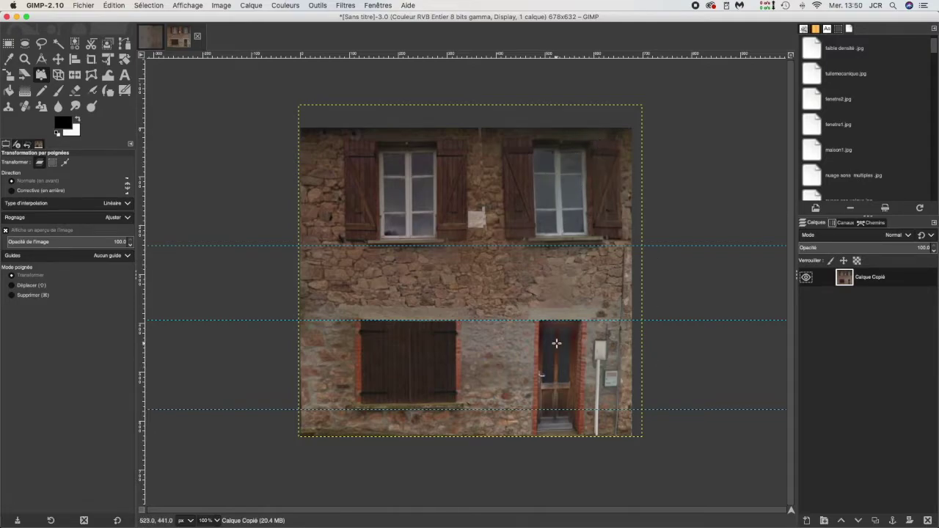
# - Make a rectangular selection around the door and its brick surround, 119 × 240 px
pyautogui.click(8, 43)
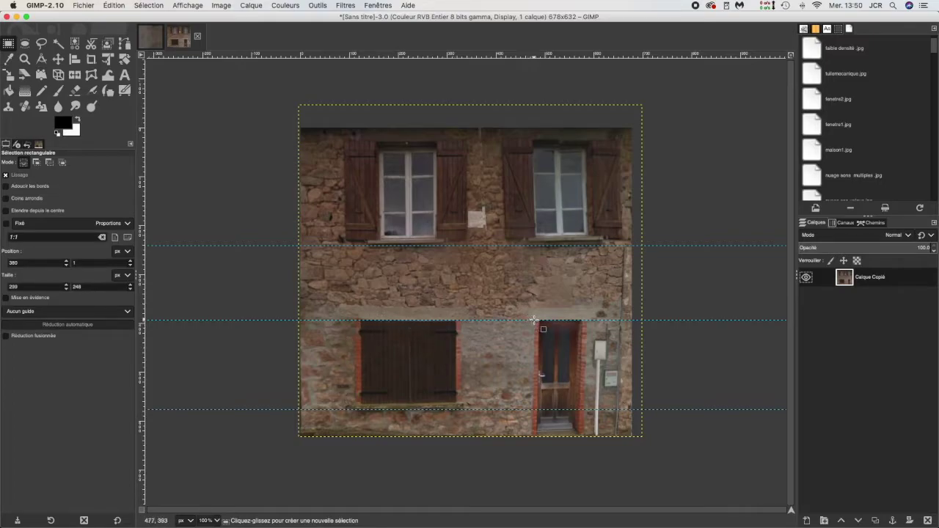
pyautogui.moveTo(532, 320); pyautogui.dragTo(588, 438)
pyautogui.moveTo(537, 372); pyautogui.dragTo(538, 371)
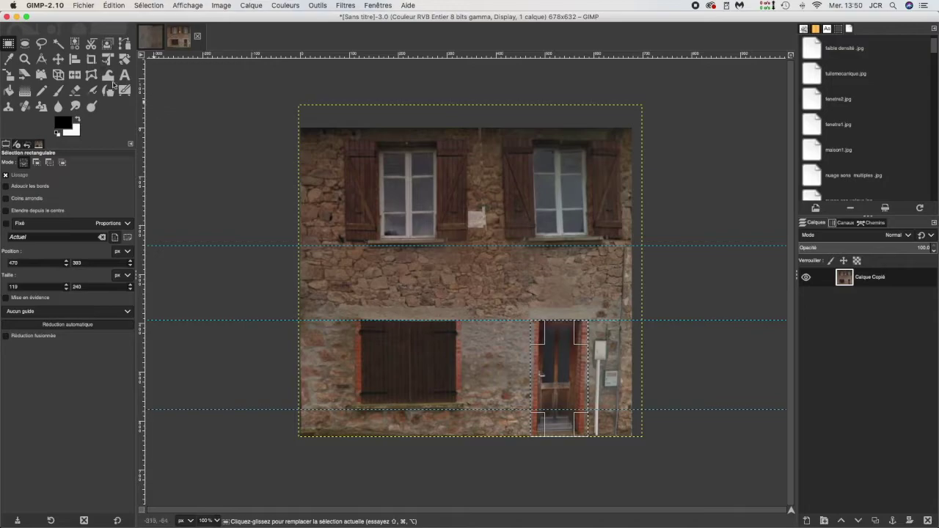
# - Place Handle Transform handles near the door selection's corners, pull the lower-right handle slightly outward to straighten the door, and apply the transform
pyautogui.click(39, 75)
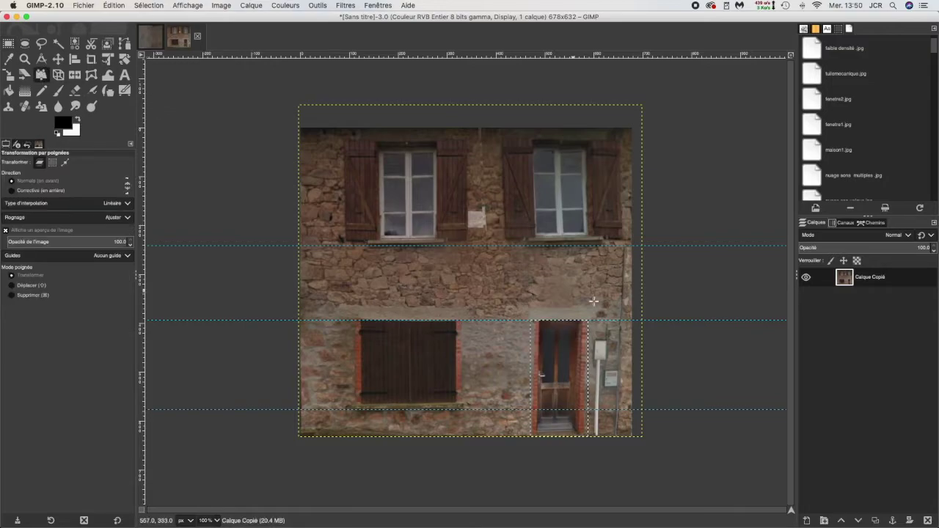
pyautogui.click(539, 329)
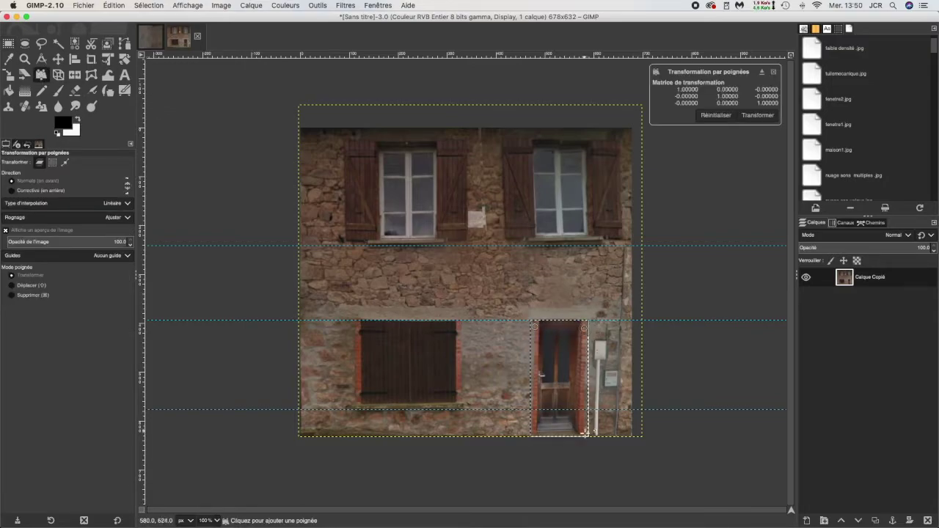
pyautogui.click(538, 430)
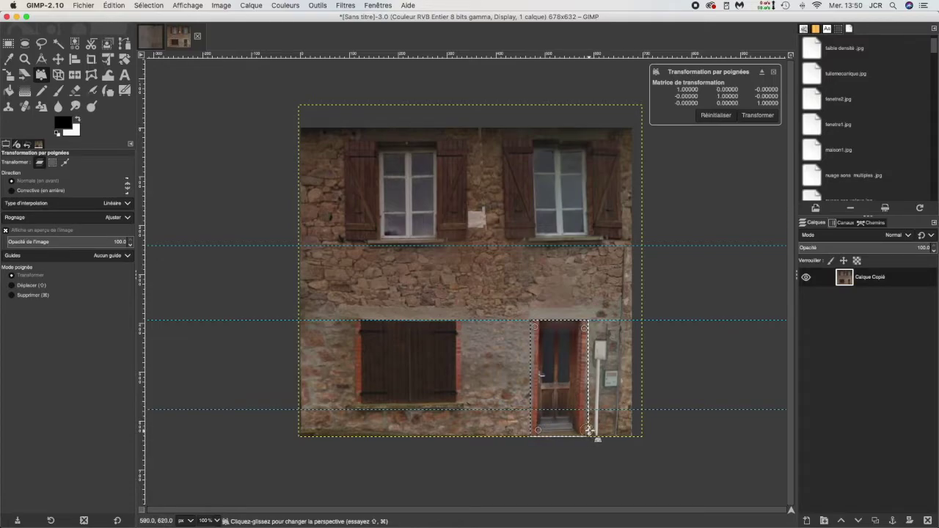
pyautogui.moveTo(588, 433); pyautogui.dragTo(592, 434)
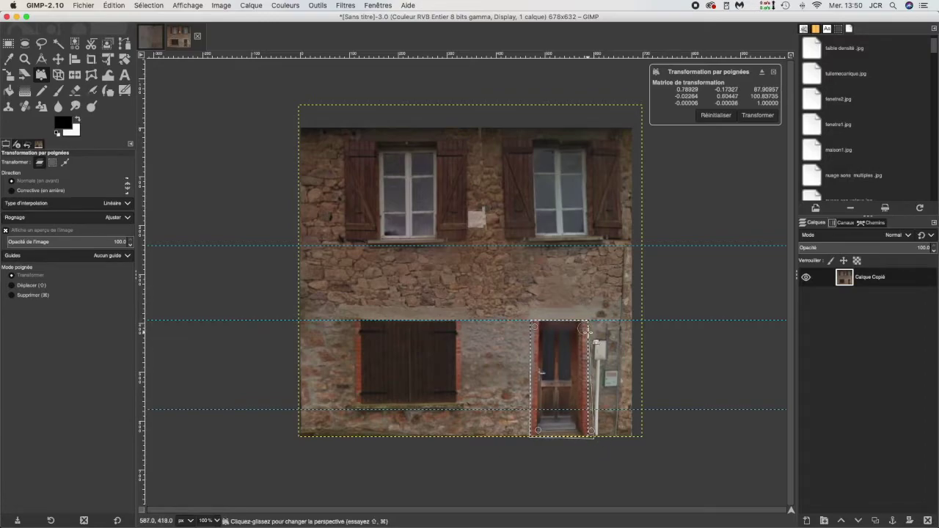
pyautogui.moveTo(138, 269); pyautogui.dragTo(587, 355)
pyautogui.moveTo(555, 356); pyautogui.dragTo(100, 329)
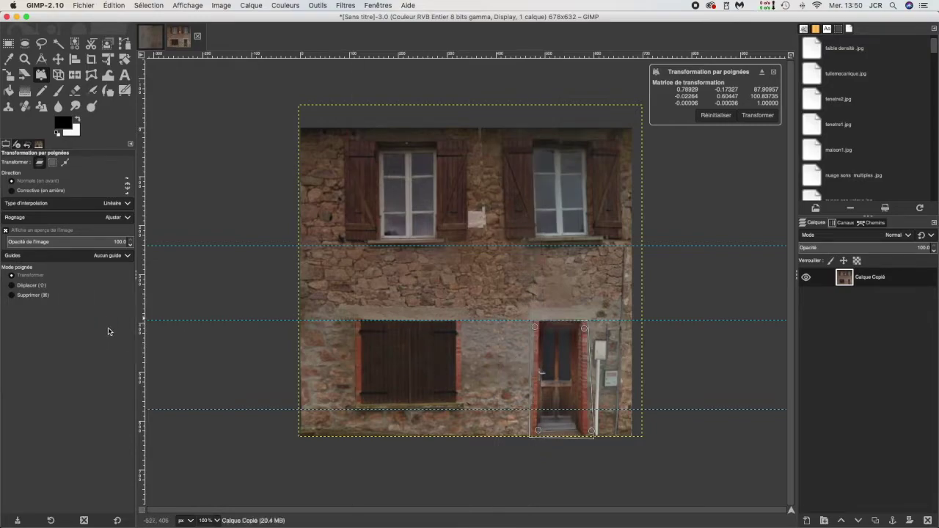
pyautogui.click(756, 116)
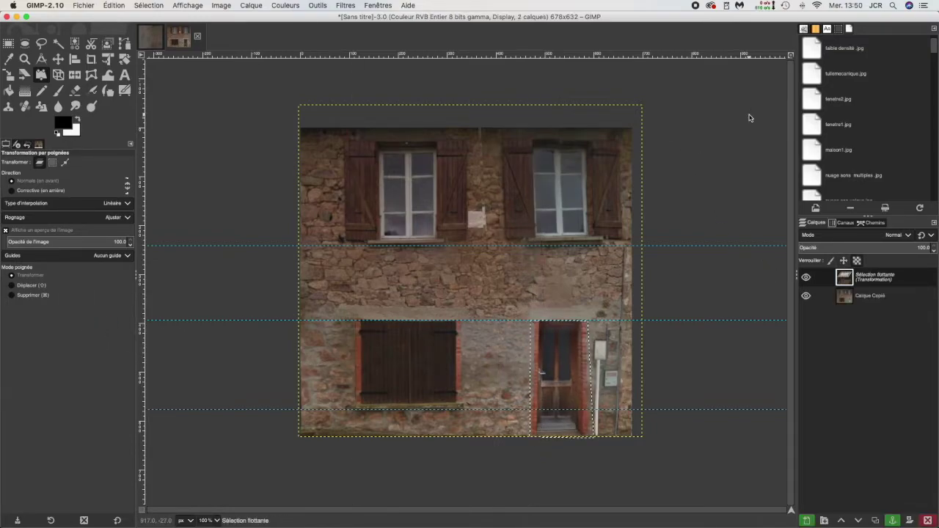
pyautogui.click(892, 521)
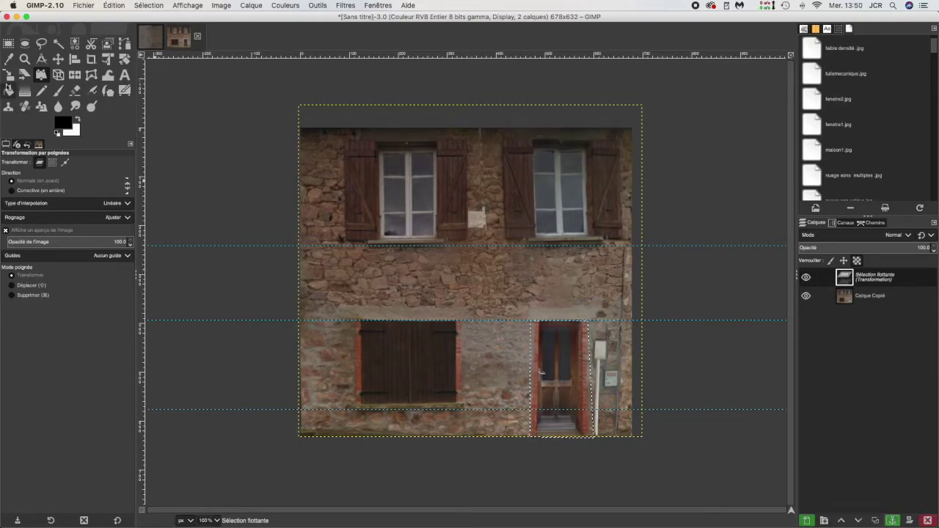
# - Stretch the floating door section slightly upward with the Scale tool, apply it, and anchor it to the façade layer
pyautogui.click(9, 74)
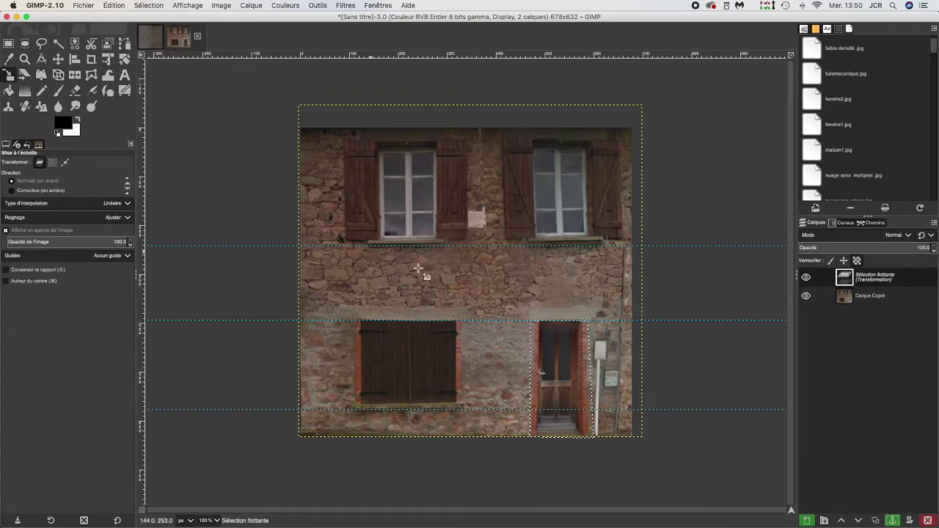
pyautogui.click(562, 350)
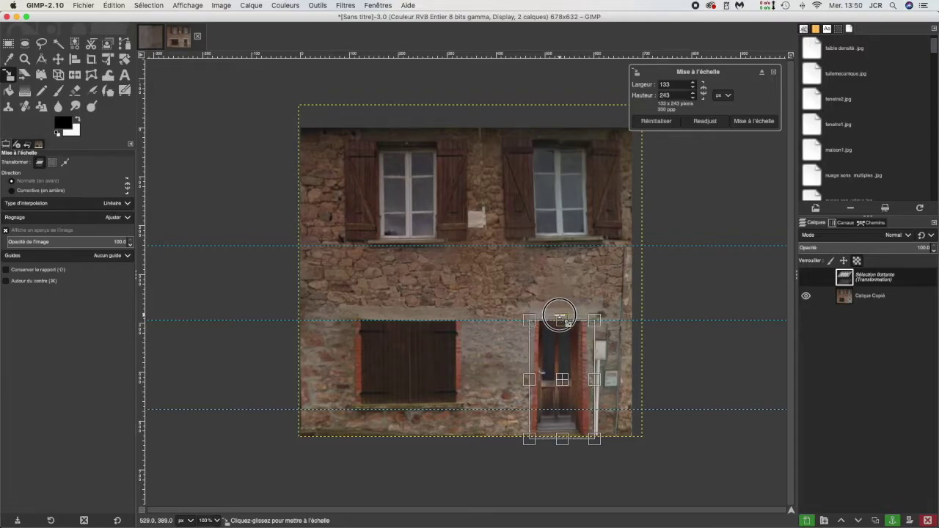
pyautogui.click(754, 121)
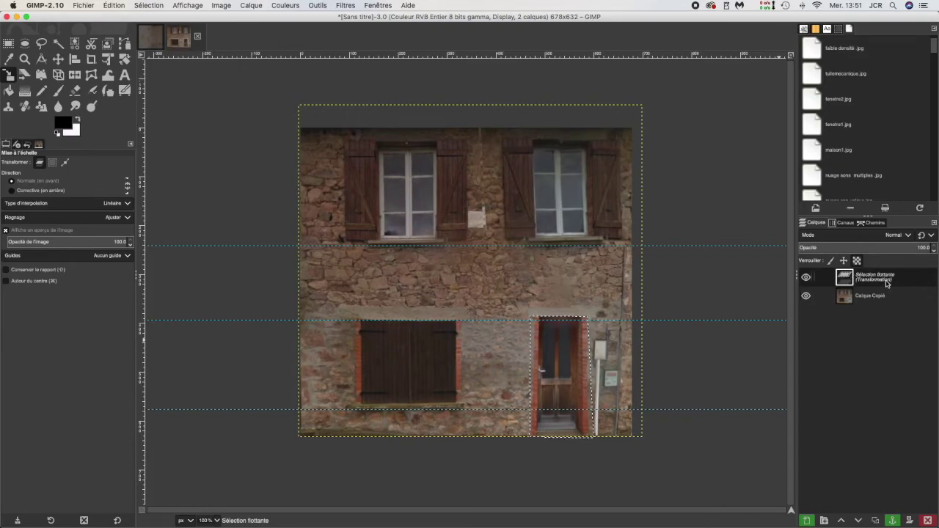
pyautogui.click(893, 521)
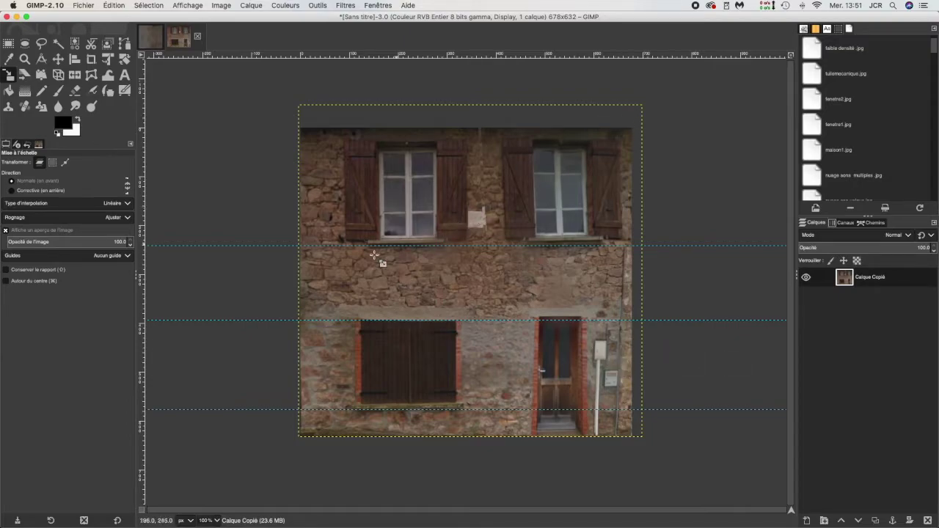
# - Add a vertical guide just right of the door and select the wall strip beside it, 101 × 401 px, from the window-sill guide down
pyautogui.moveTo(141, 266); pyautogui.dragTo(591, 334)
pyautogui.click(8, 44)
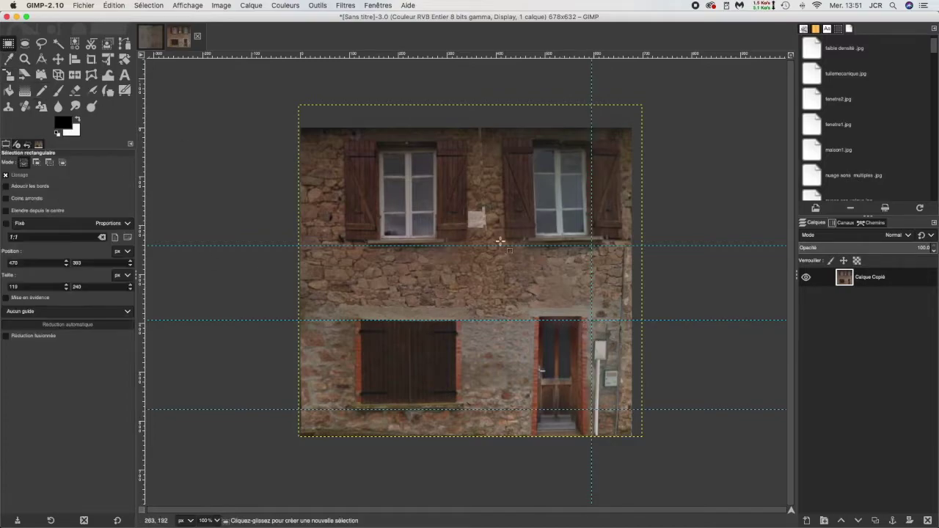
pyautogui.moveTo(592, 246); pyautogui.dragTo(642, 441)
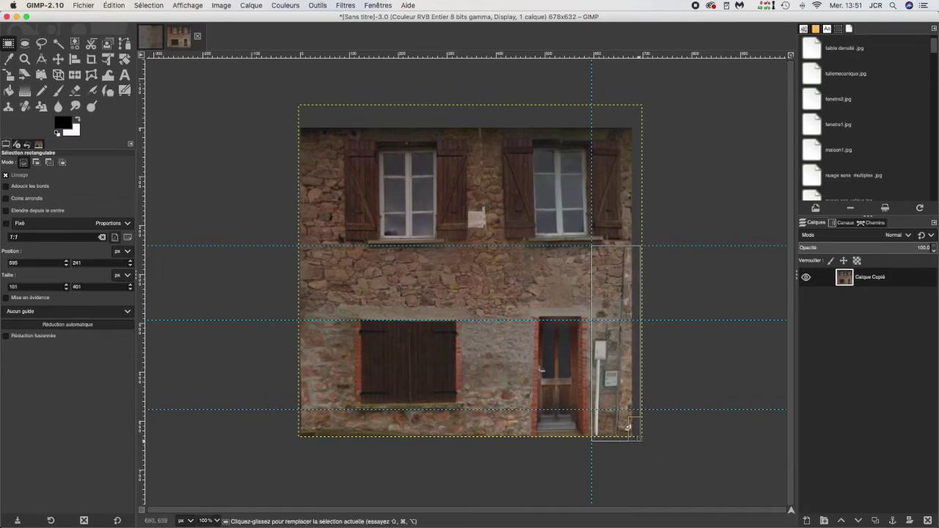
pyautogui.click(41, 74)
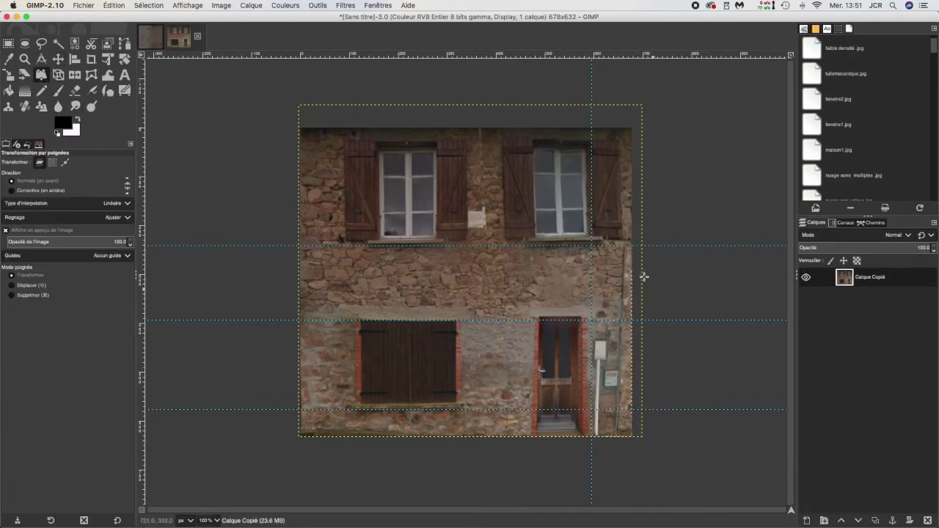
pyautogui.click(595, 251)
pyautogui.click(626, 250)
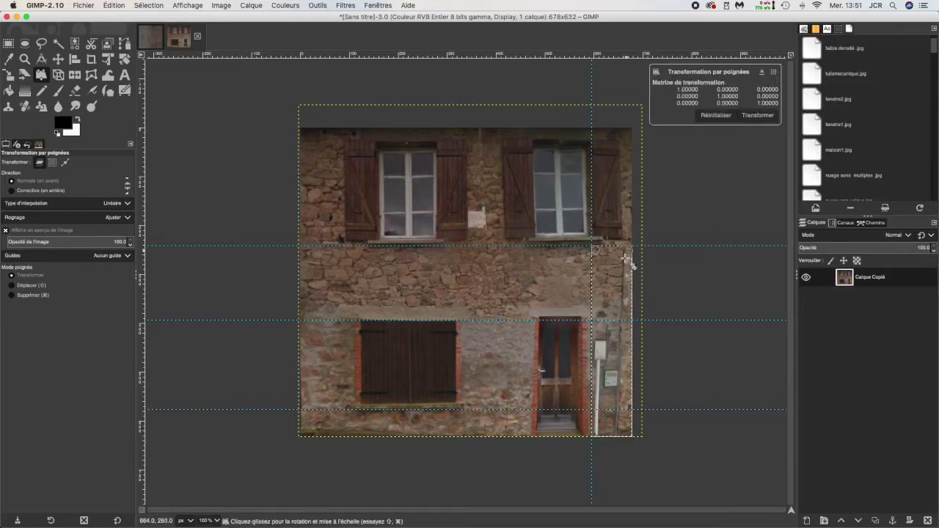
pyautogui.click(630, 432)
pyautogui.click(597, 431)
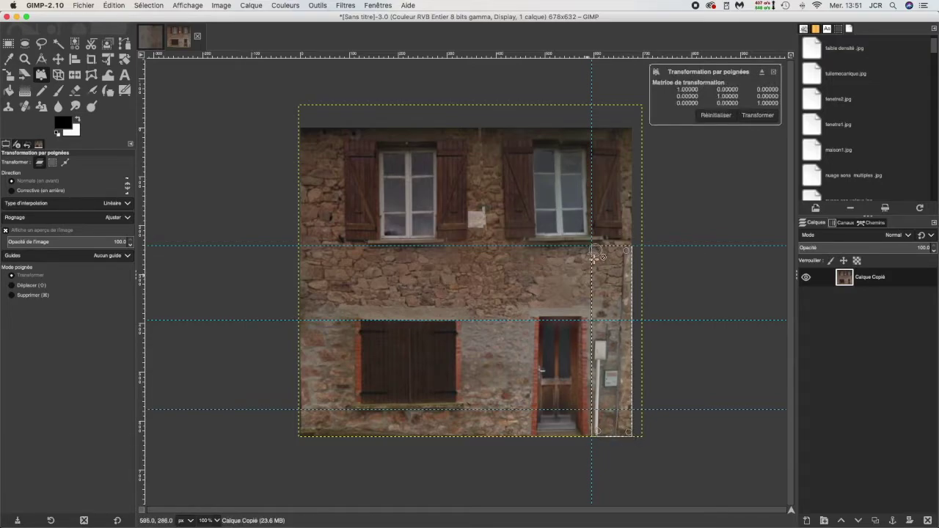
pyautogui.moveTo(593, 247); pyautogui.dragTo(593, 250)
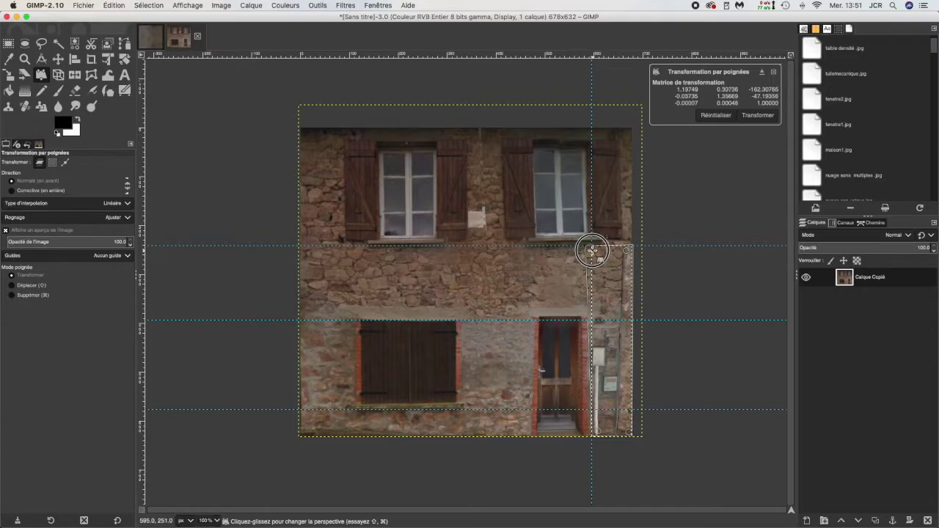
pyautogui.moveTo(598, 433); pyautogui.dragTo(599, 430)
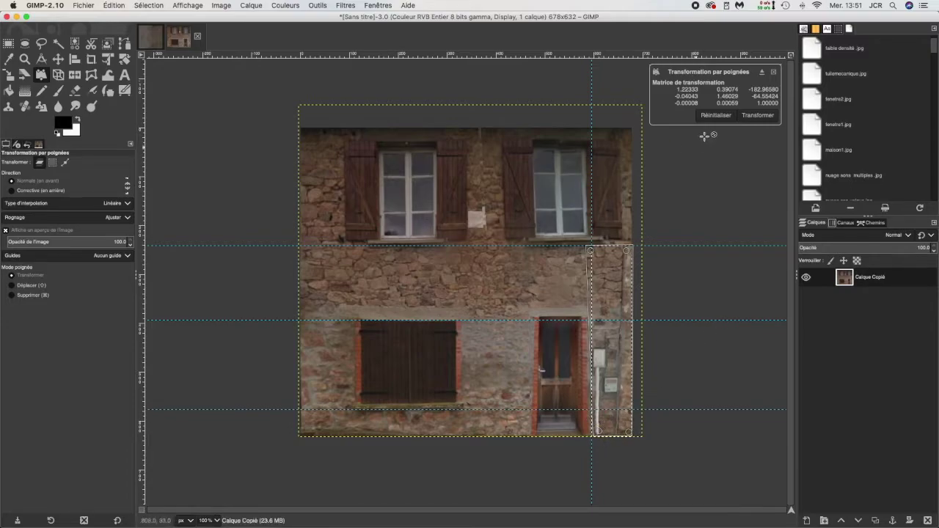
pyautogui.click(716, 116)
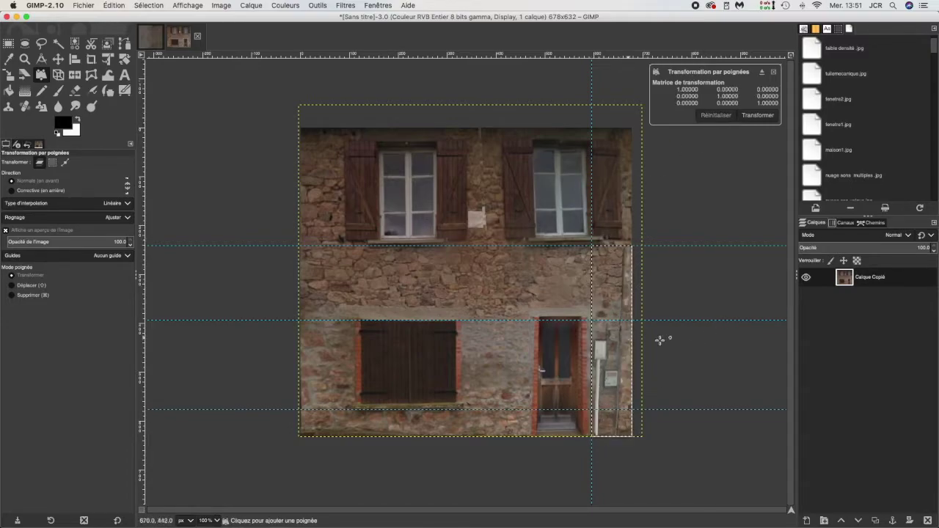
pyautogui.click(774, 72)
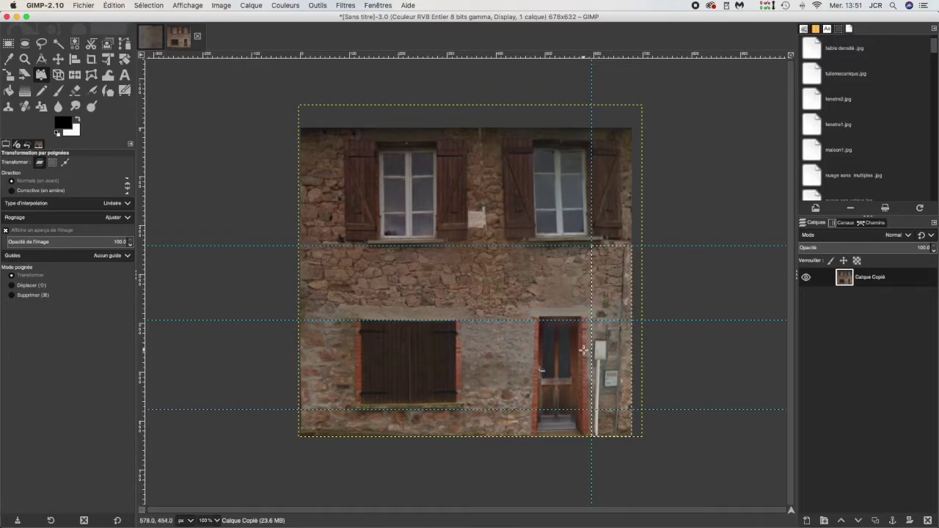
# - Copy the selected wall strip right of the door and paste it as a new layer
pyautogui.press('super+c')
pyautogui.press('super+v')
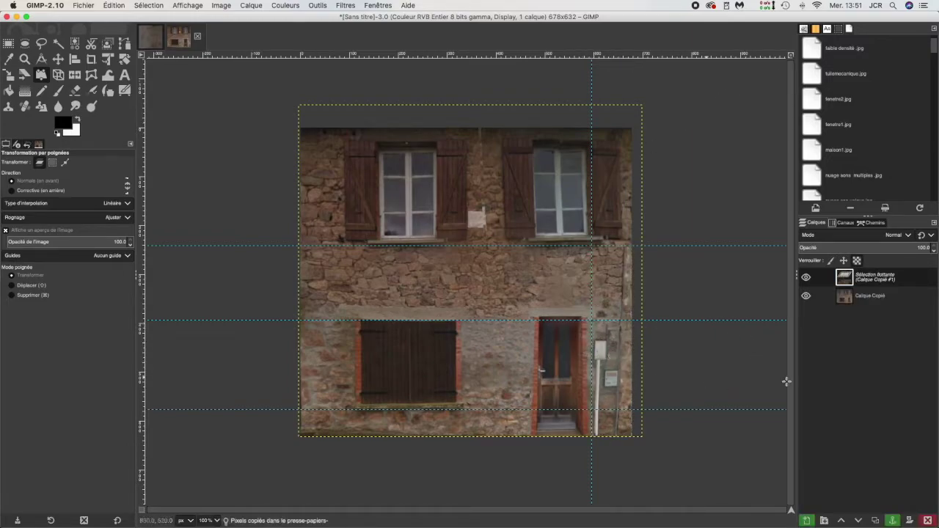
pyautogui.click(807, 520)
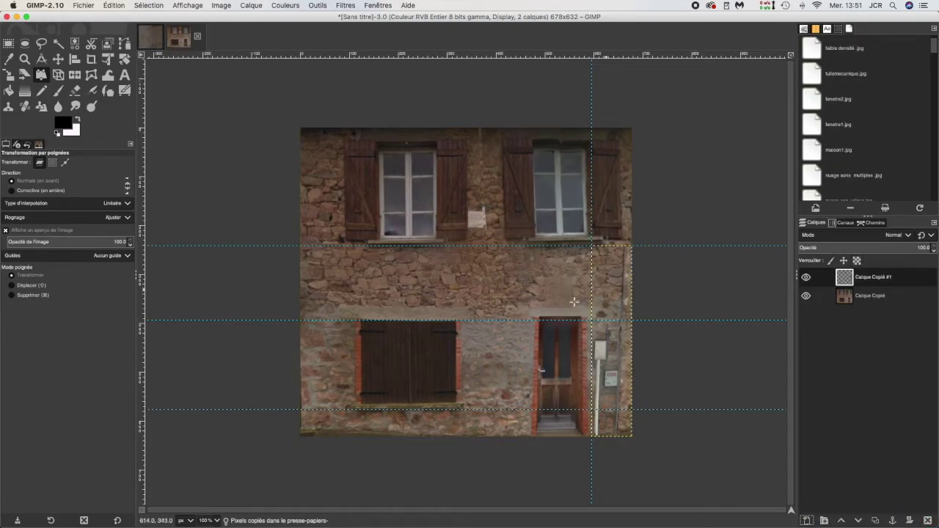
# - Place Handle Transform handles on the wall-strip layer, shift its lower-left handle slightly to the right to straighten the pipe, and apply the transform
pyautogui.click(592, 250)
pyautogui.click(627, 427)
pyautogui.moveTo(596, 434); pyautogui.dragTo(603, 433)
pyautogui.click(755, 115)
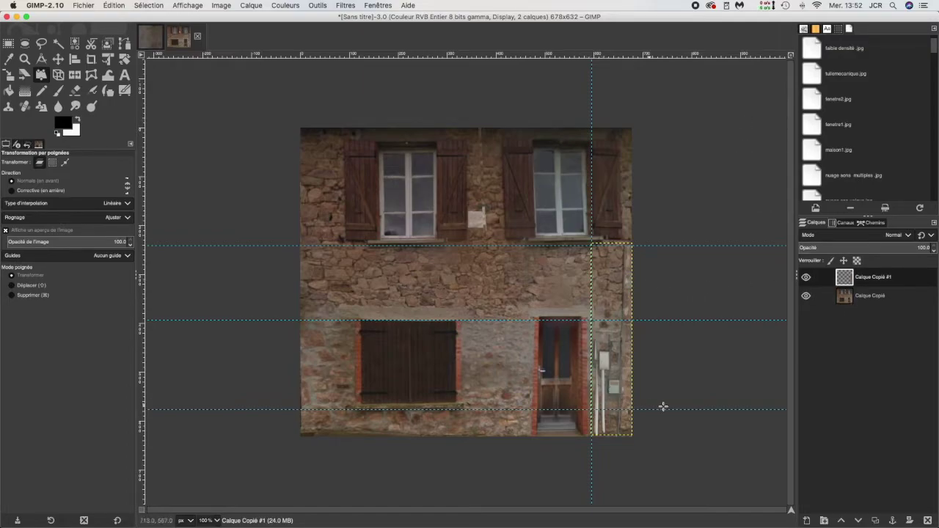
# - Hide the transformed wall-strip layer to reveal the façade layer beneath it
pyautogui.rightClick(828, 285)
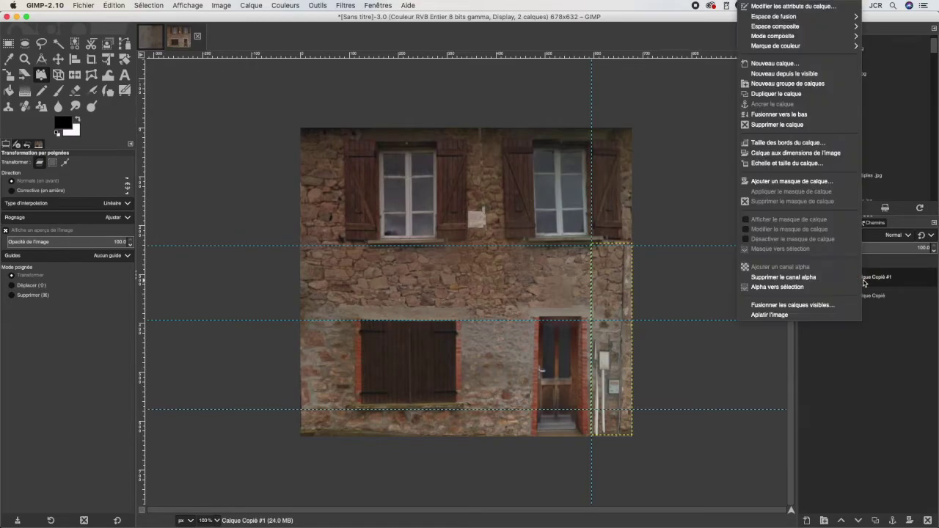
pyautogui.click(838, 290)
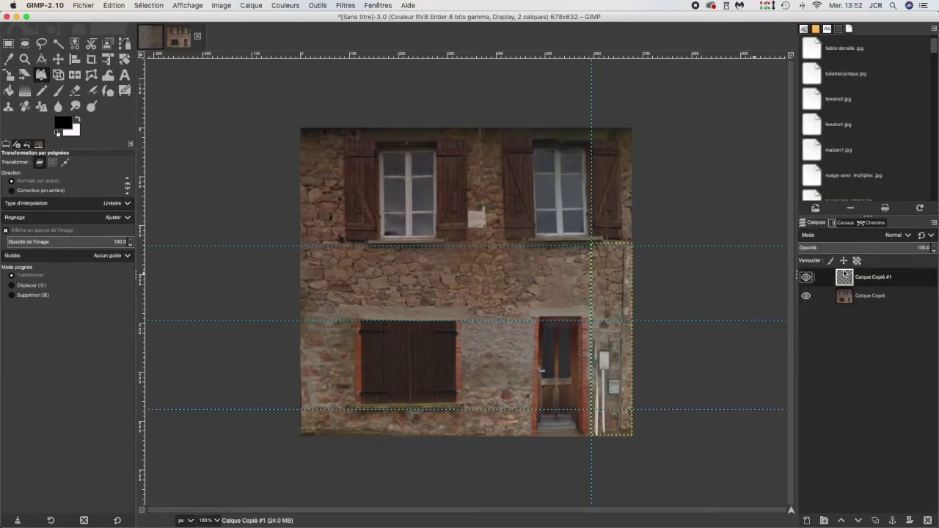
pyautogui.click(807, 277)
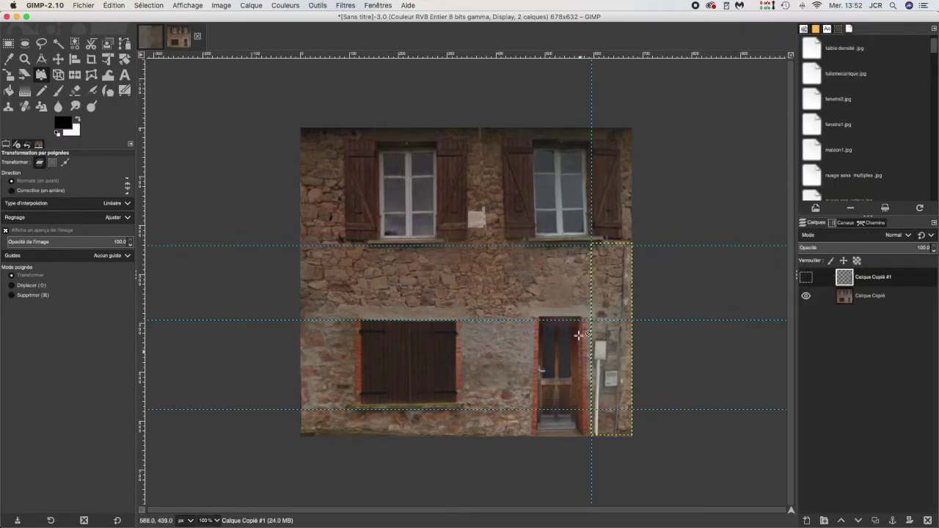
# - Make the façade layer active and select a rectangular patch of wall just above the white meter box right of the door
pyautogui.click(9, 44)
pyautogui.moveTo(590, 306); pyautogui.dragTo(613, 341)
pyautogui.click(596, 306)
pyautogui.click(877, 299)
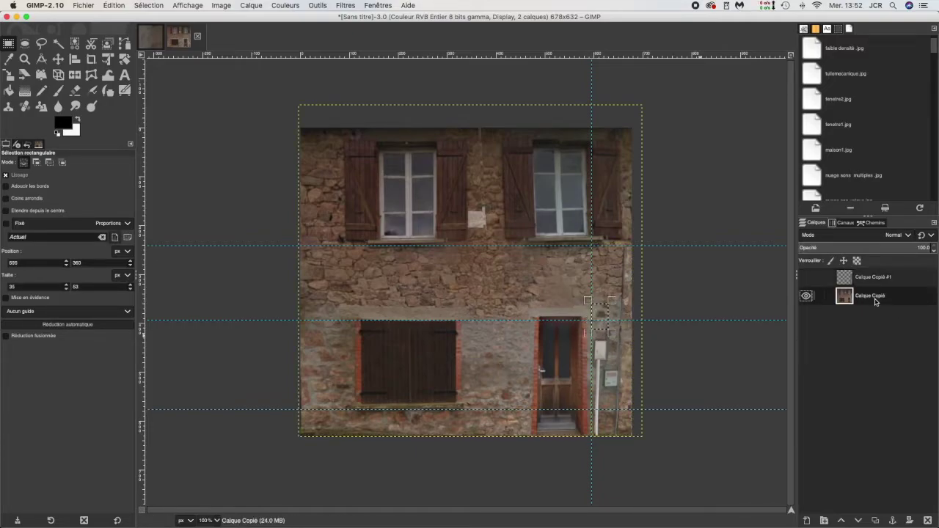
pyautogui.click(595, 310)
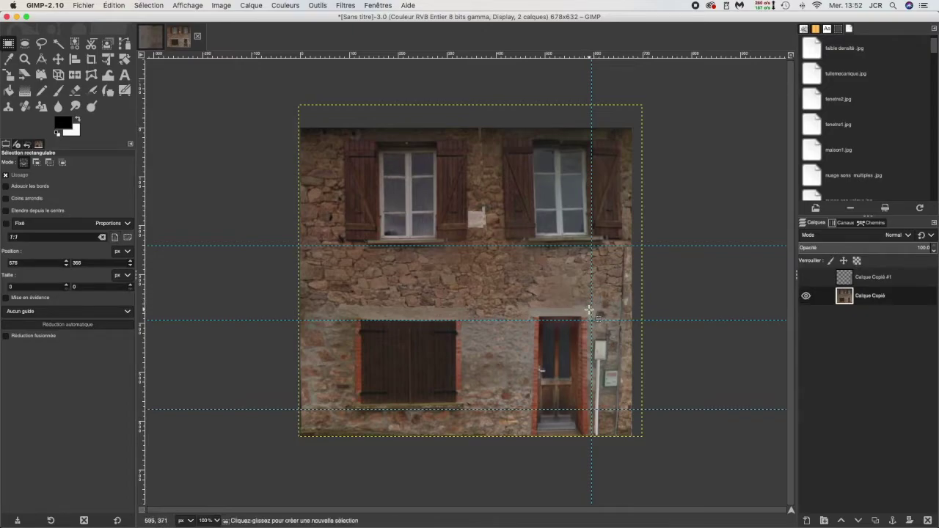
pyautogui.moveTo(587, 303); pyautogui.dragTo(622, 340)
# - Copy and paste the wall patch, and move the pasted piece down to cover the white meter box
pyautogui.press('super+c')
pyautogui.press('super+v')
pyautogui.press('m')
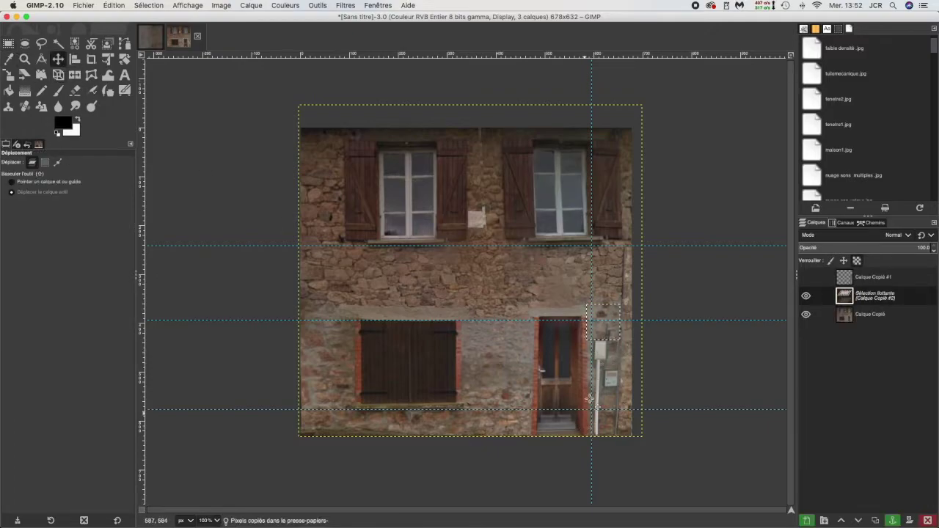
pyautogui.moveTo(600, 325); pyautogui.dragTo(602, 354)
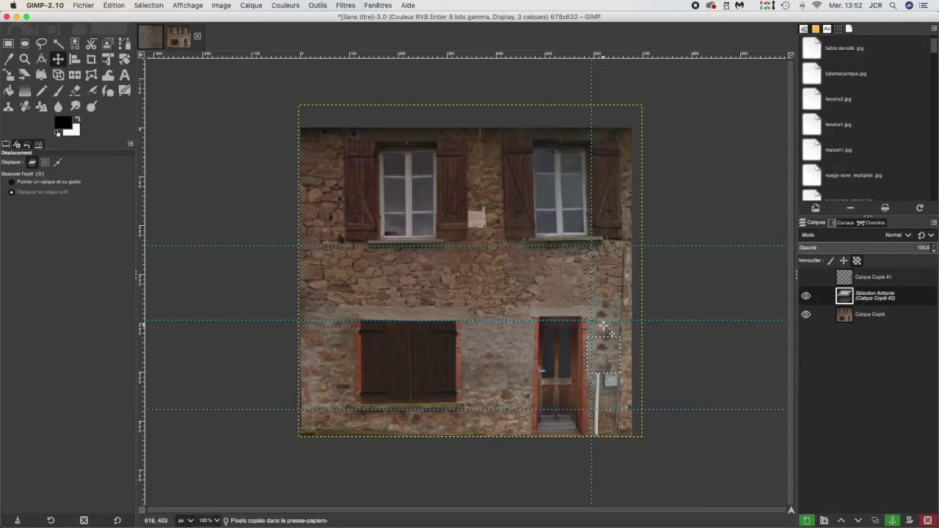
# - Anchor the pasted wall patch, paste another copy over the meter box below it, and anchor that copy too
pyautogui.click(892, 520)
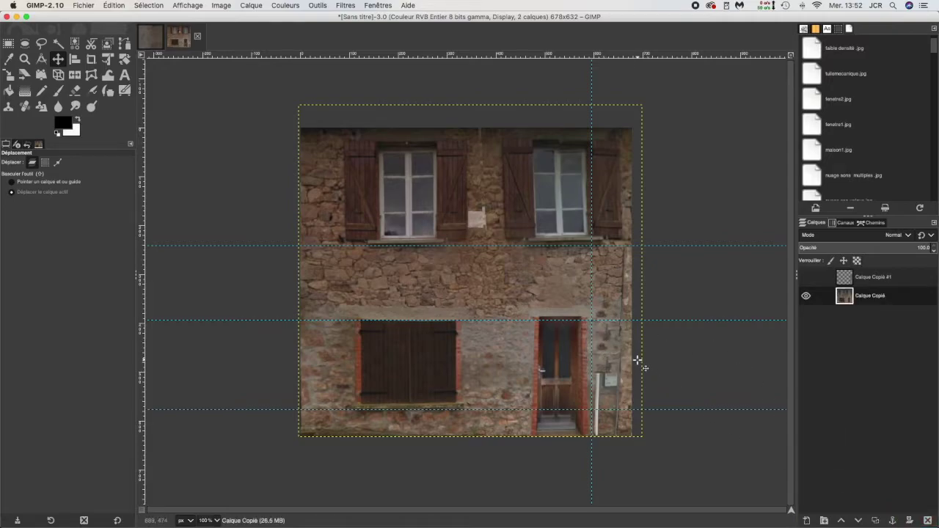
pyautogui.press('super+v')
pyautogui.moveTo(463, 259); pyautogui.dragTo(596, 378)
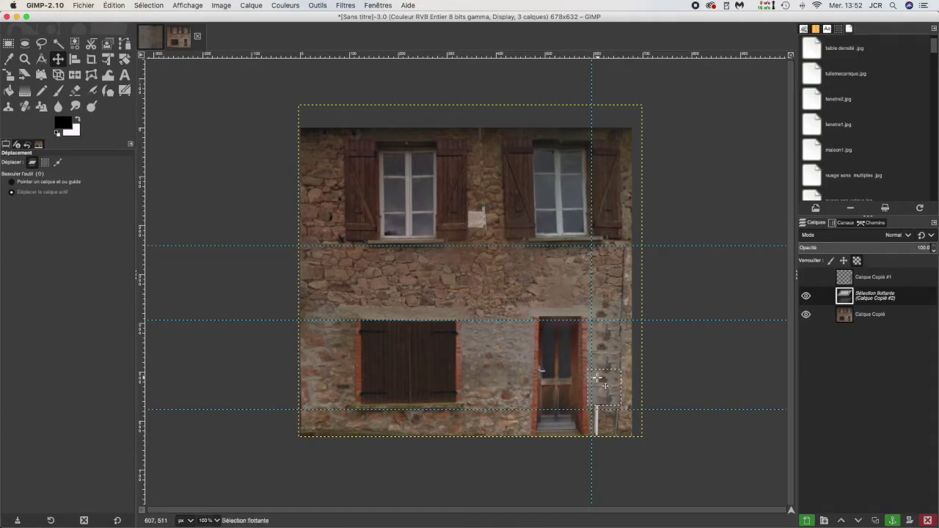
pyautogui.click(892, 521)
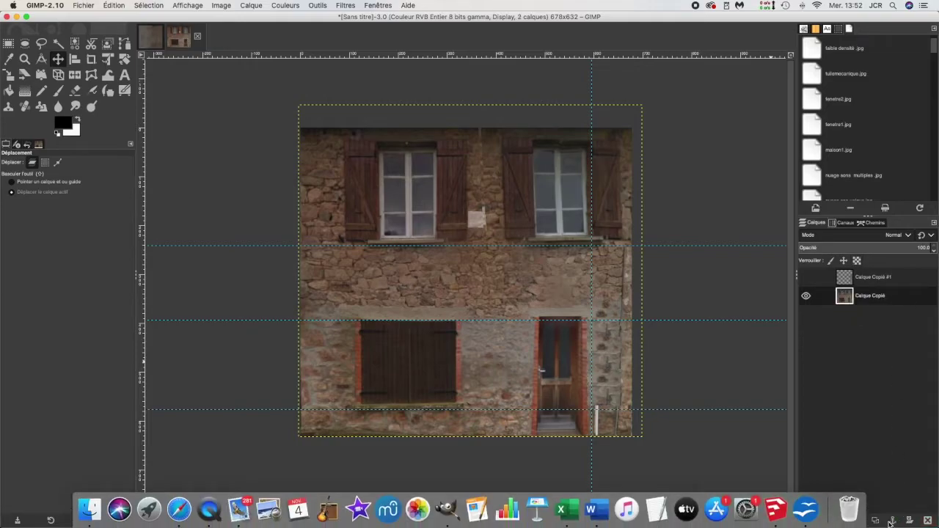
# - Paste another wall patch at the foot of the wall beside the door, align it with the door frame over the white pipe, and anchor it
pyautogui.press('super+v')
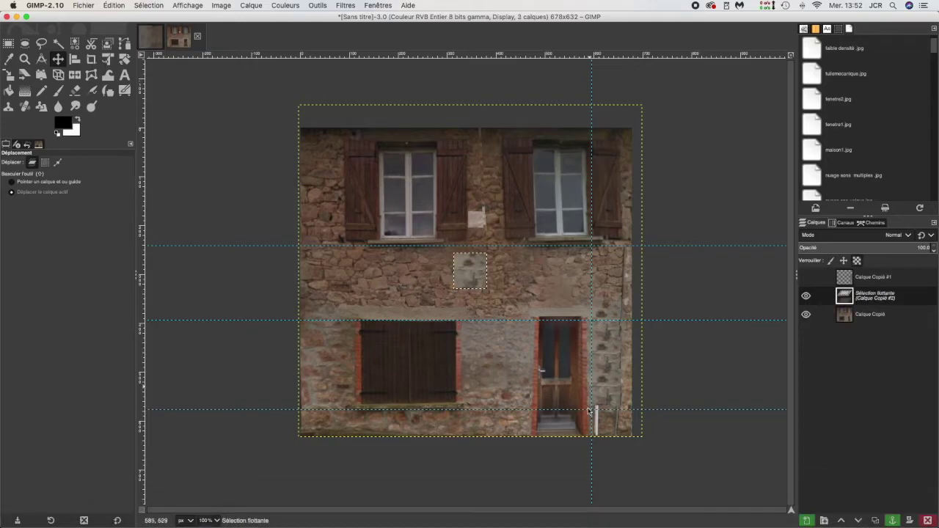
pyautogui.moveTo(469, 276); pyautogui.dragTo(601, 418)
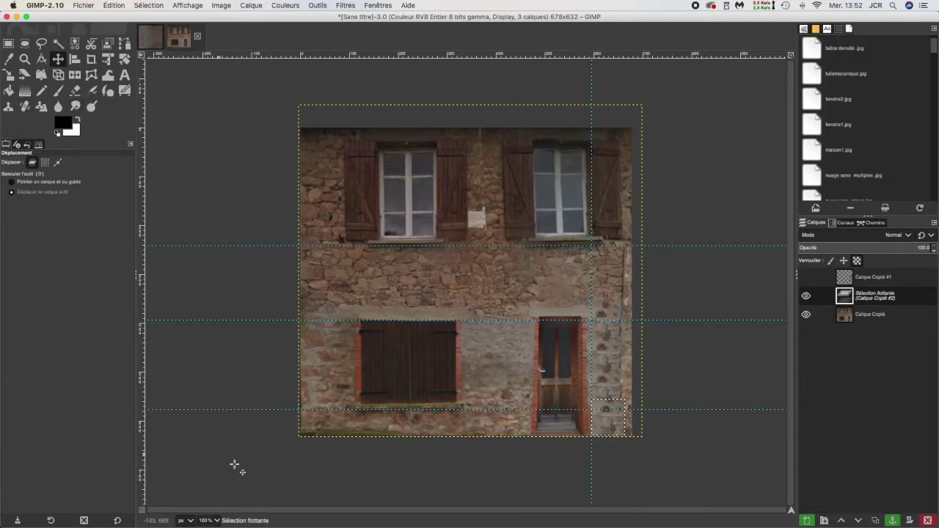
pyautogui.click(215, 522)
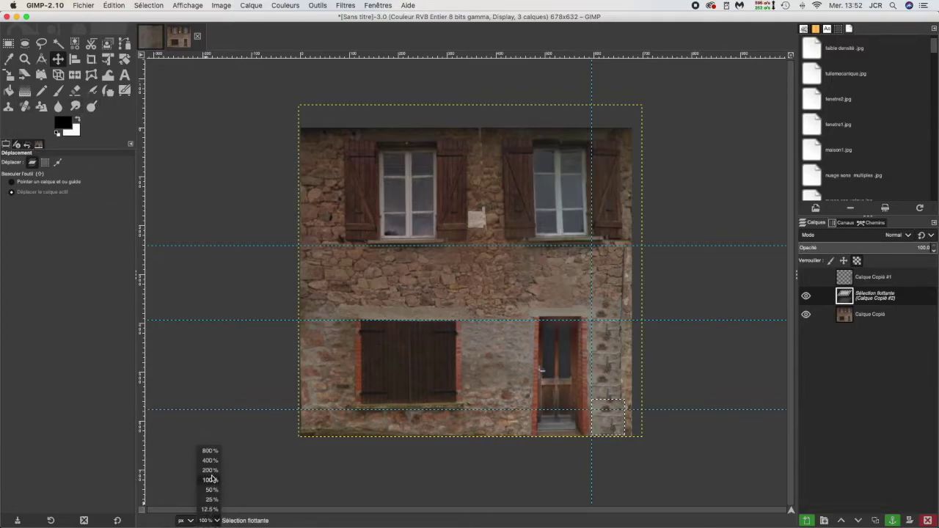
pyautogui.click(210, 470)
pyautogui.scroll(-3, 603, 448)
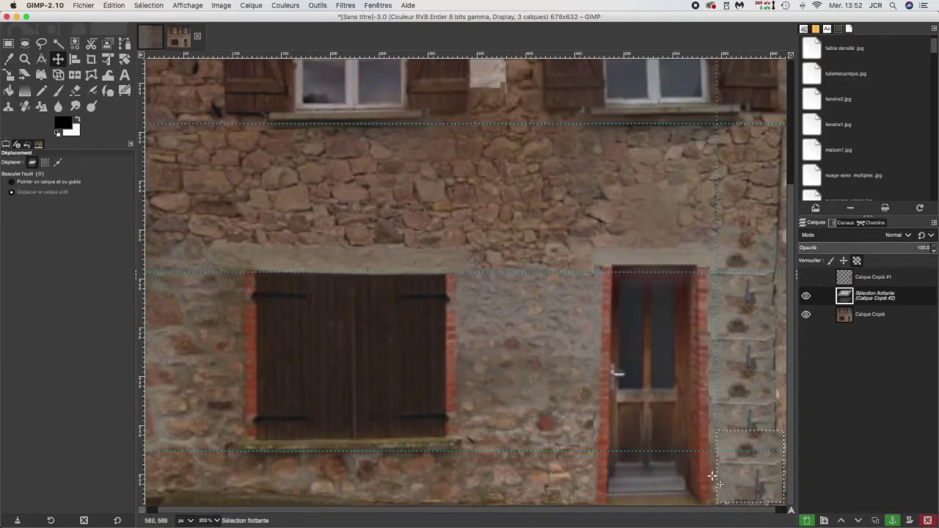
pyautogui.moveTo(749, 471); pyautogui.dragTo(740, 470)
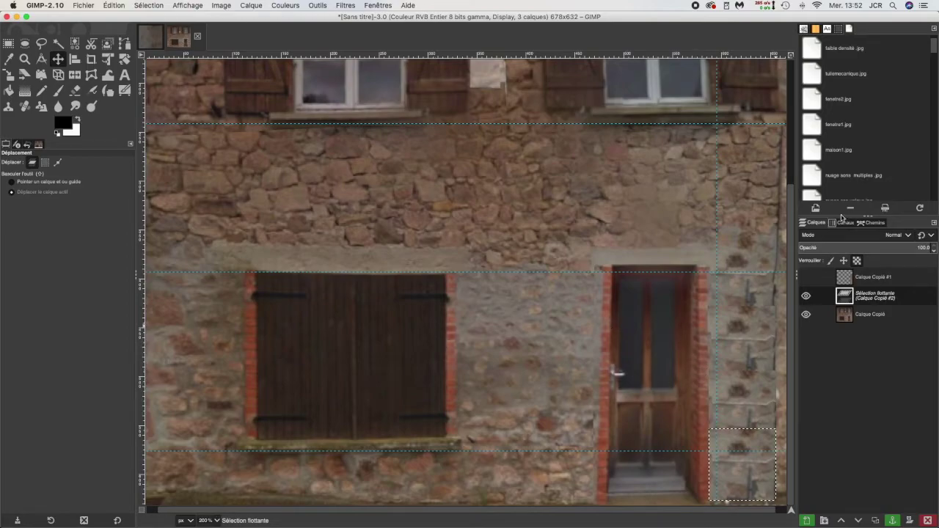
pyautogui.click(808, 278)
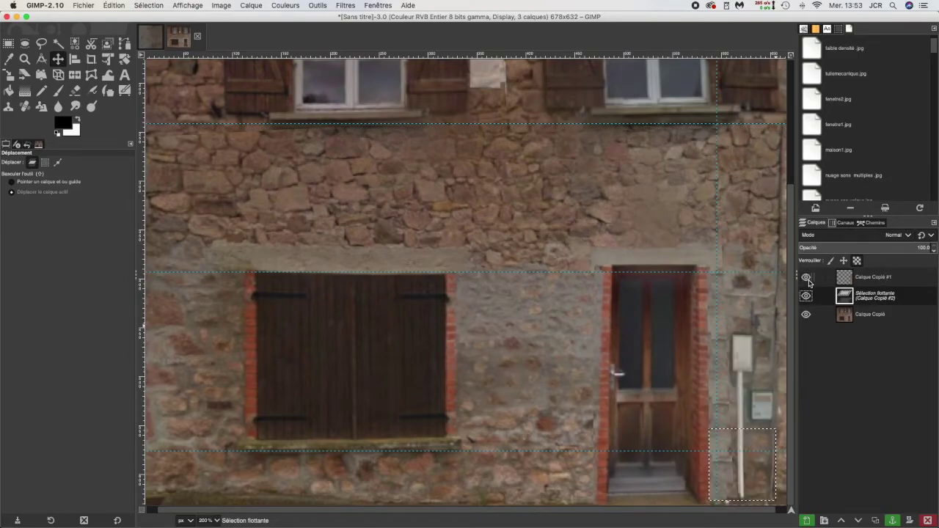
pyautogui.click(808, 279)
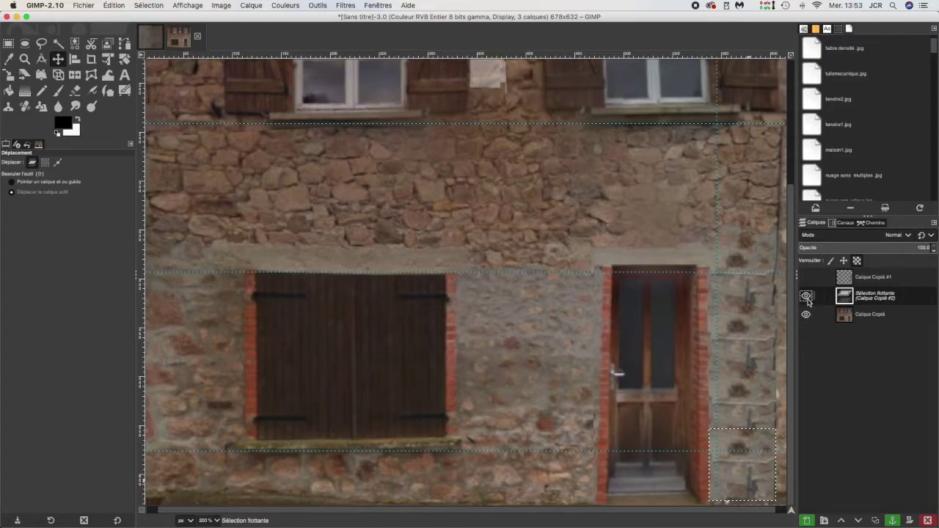
pyautogui.click(892, 518)
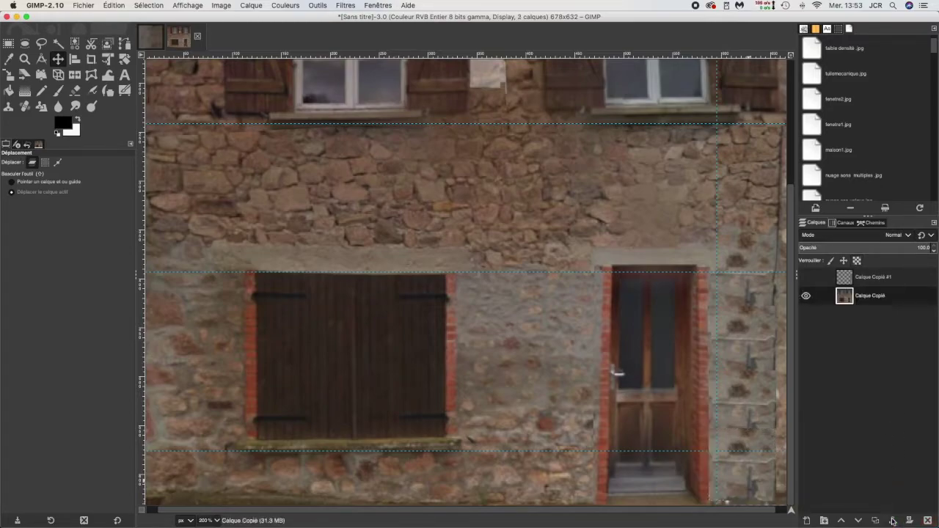
# - Show the wall-strip layer Calque Copié #1 over the façade
pyautogui.click(805, 278)
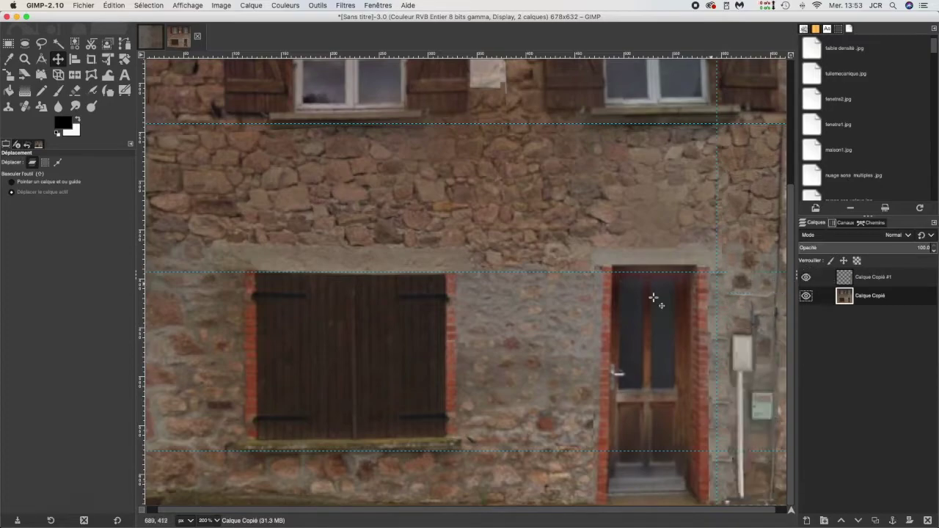
pyautogui.click(216, 520)
pyautogui.click(217, 481)
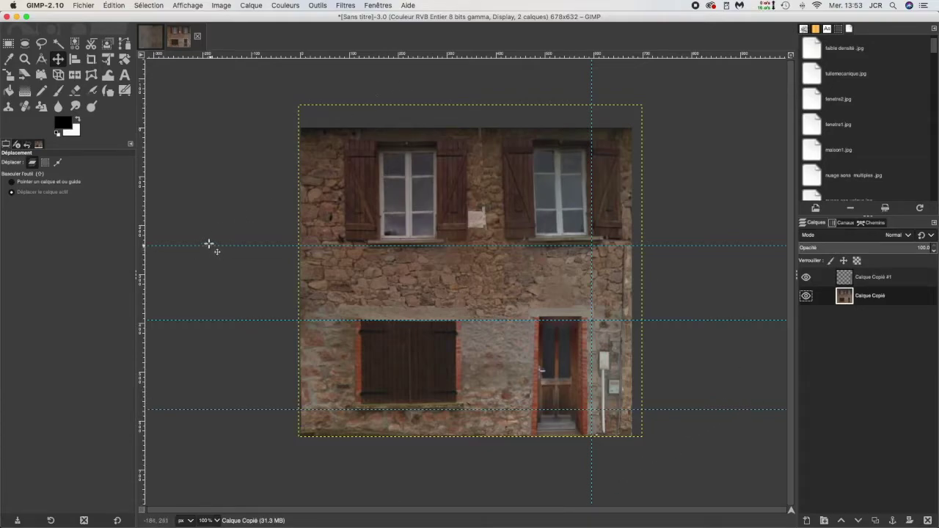
pyautogui.click(183, 247)
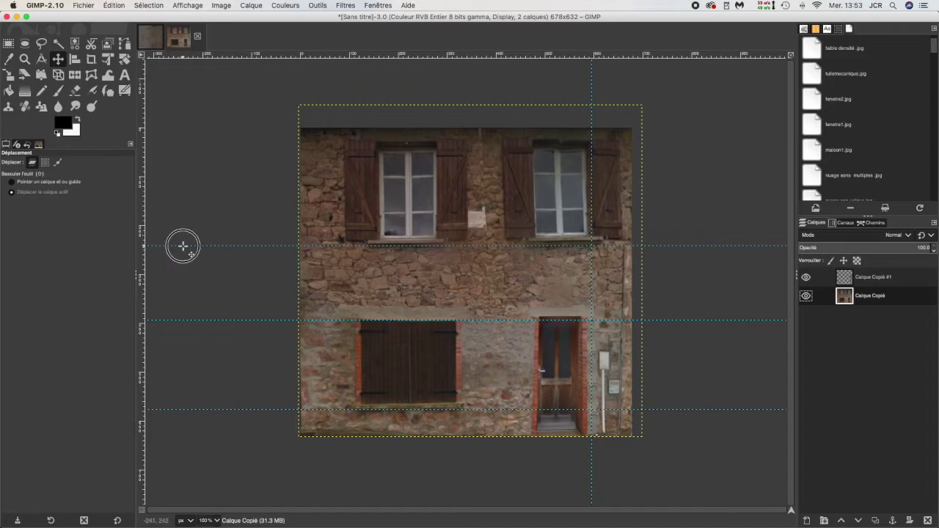
pyautogui.moveTo(182, 247); pyautogui.dragTo(180, 232)
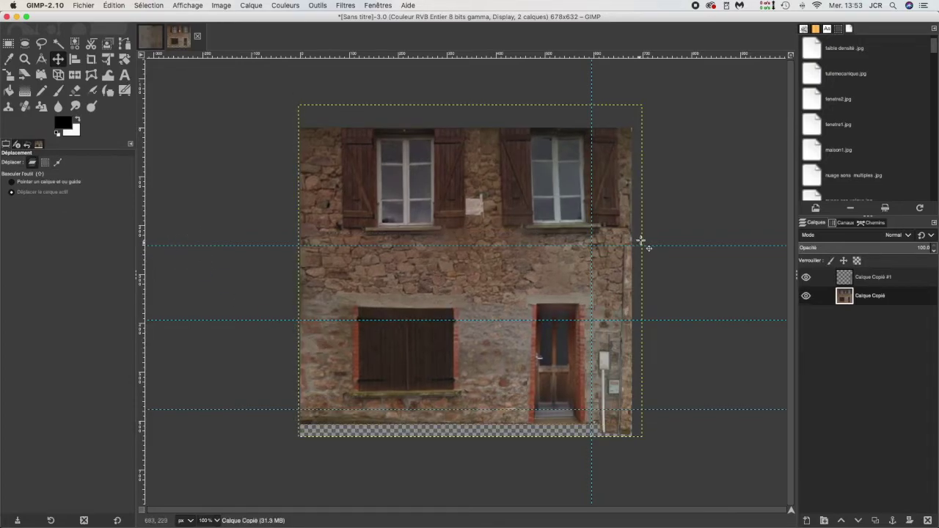
pyautogui.hotkey('ctrl', 'z')
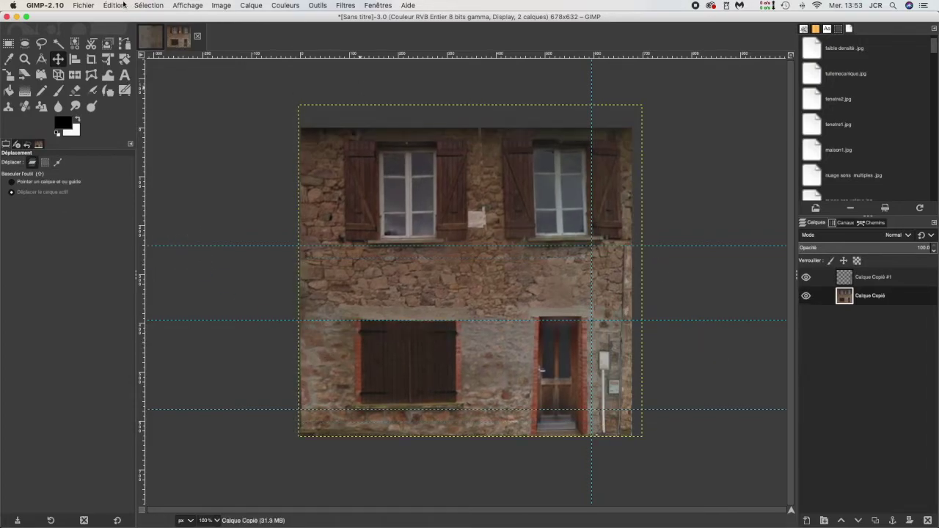
# - Export the façade image to the Desktop as maison2b.jpg with a higher JPEG quality
pyautogui.click(82, 5)
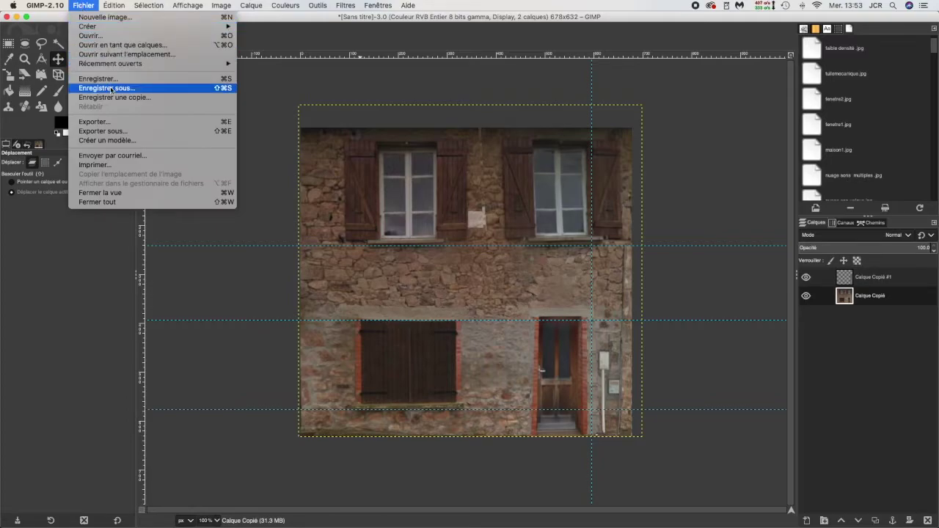
pyautogui.click(117, 126)
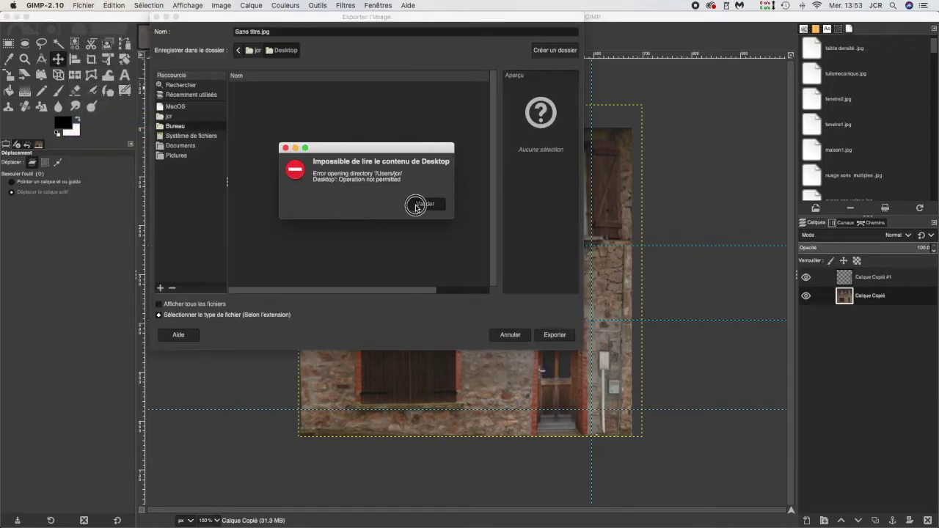
pyautogui.click(416, 206)
pyautogui.moveTo(261, 32); pyautogui.dragTo(233, 32)
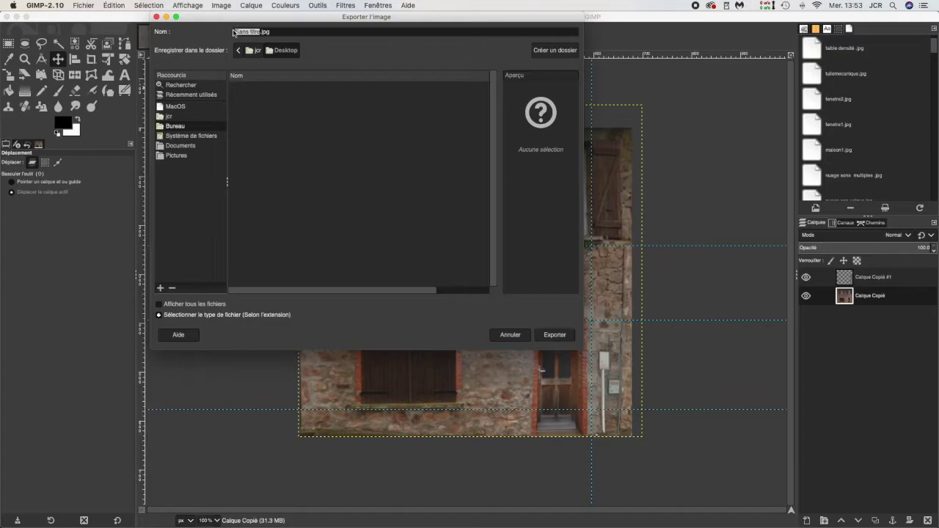
pyautogui.write('maison2b')
pyautogui.click(553, 338)
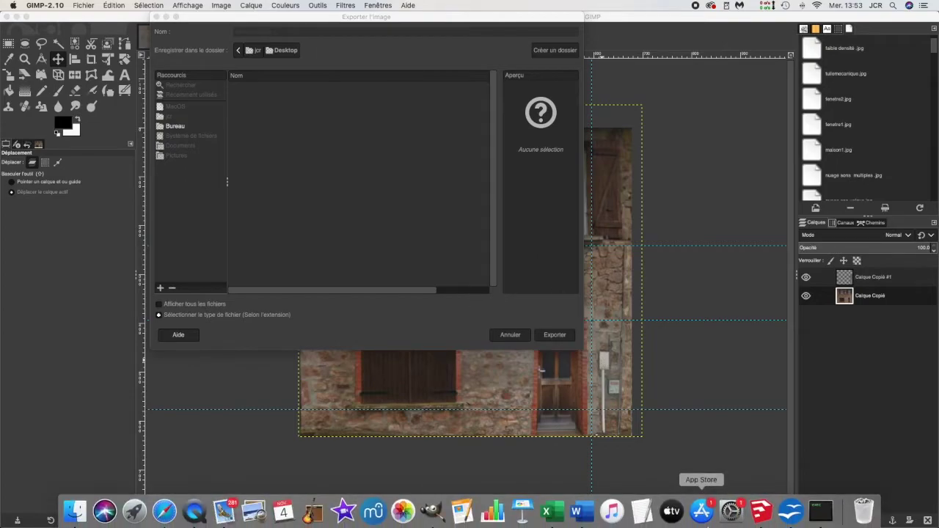
pyautogui.moveTo(498, 167); pyautogui.dragTo(513, 168)
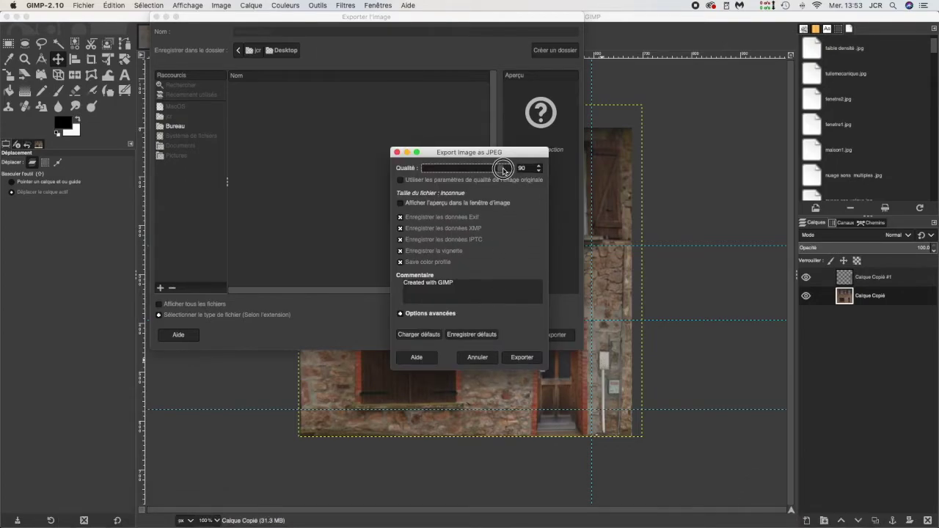
pyautogui.click(532, 359)
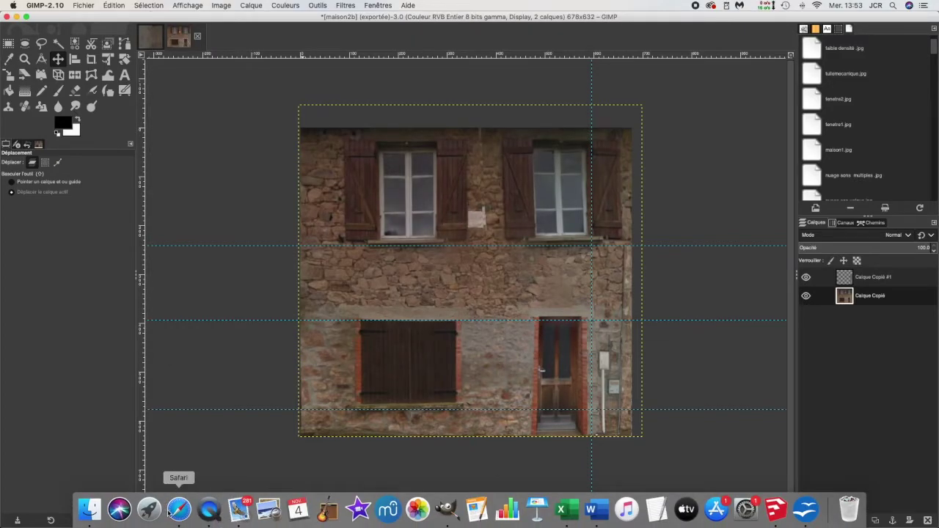
# - Switch to Street View in Safari, frame the tiled roof edge of the house's gable end up close, and capture that area
pyautogui.click(180, 509)
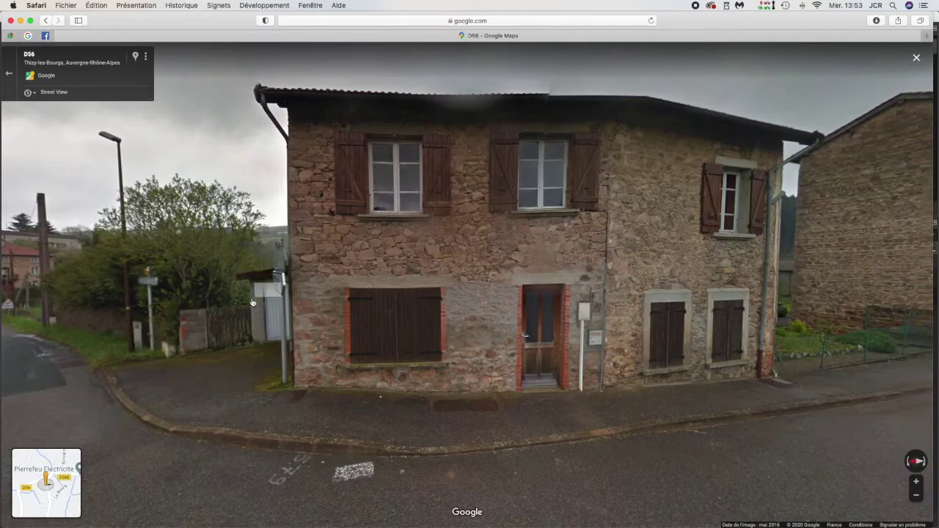
pyautogui.click(207, 365)
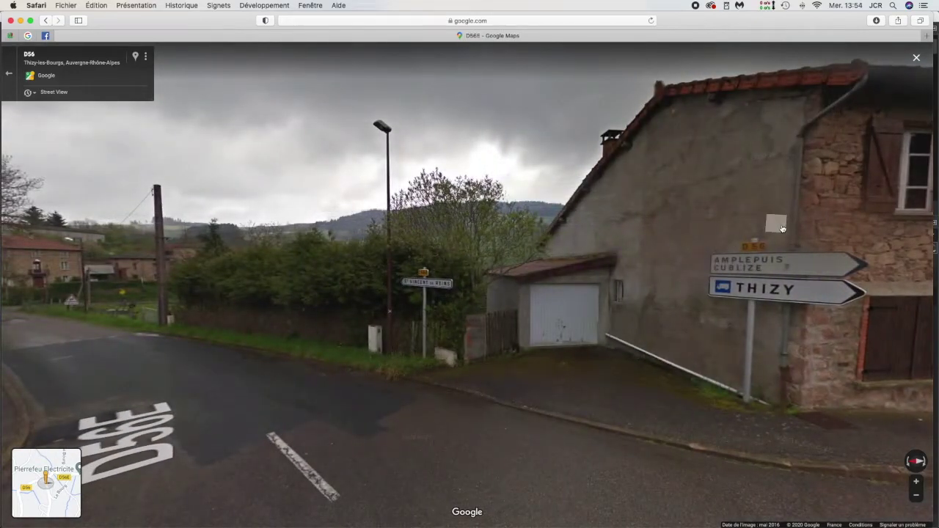
pyautogui.click(605, 332)
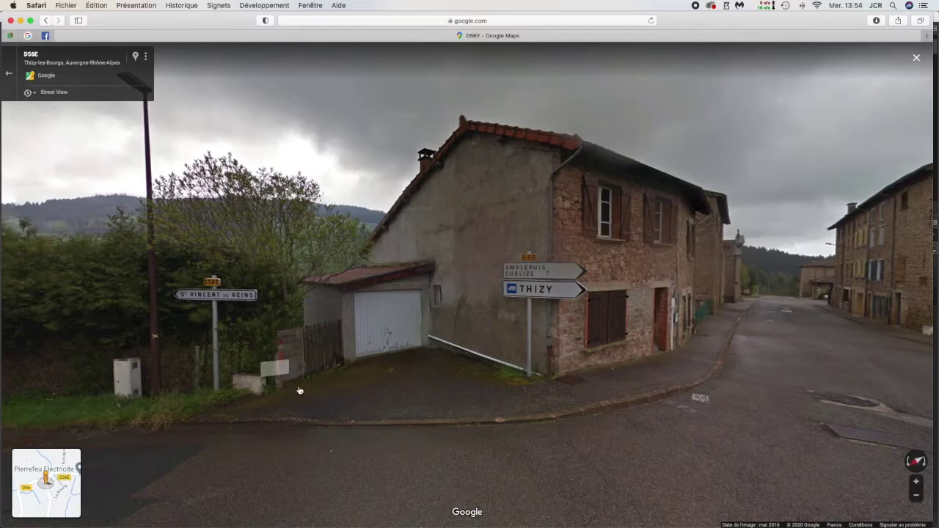
pyautogui.click(495, 254)
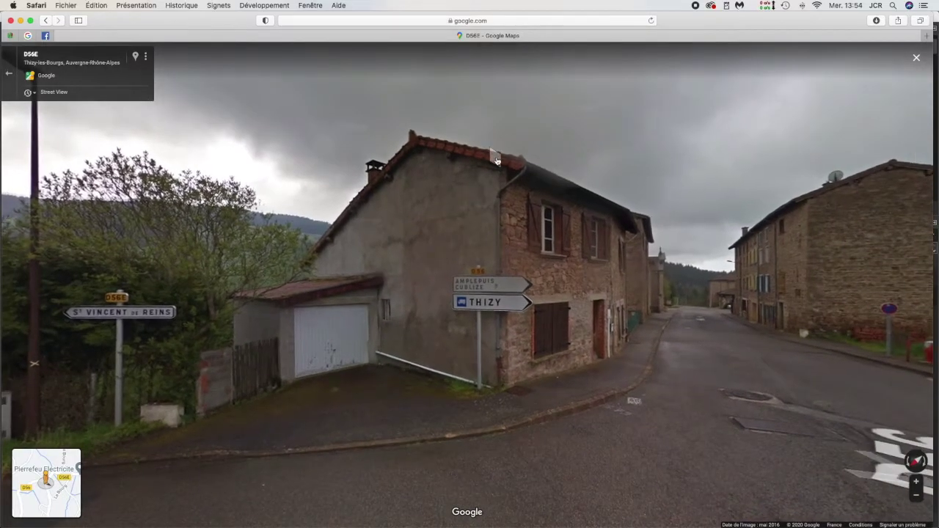
pyautogui.click(455, 160)
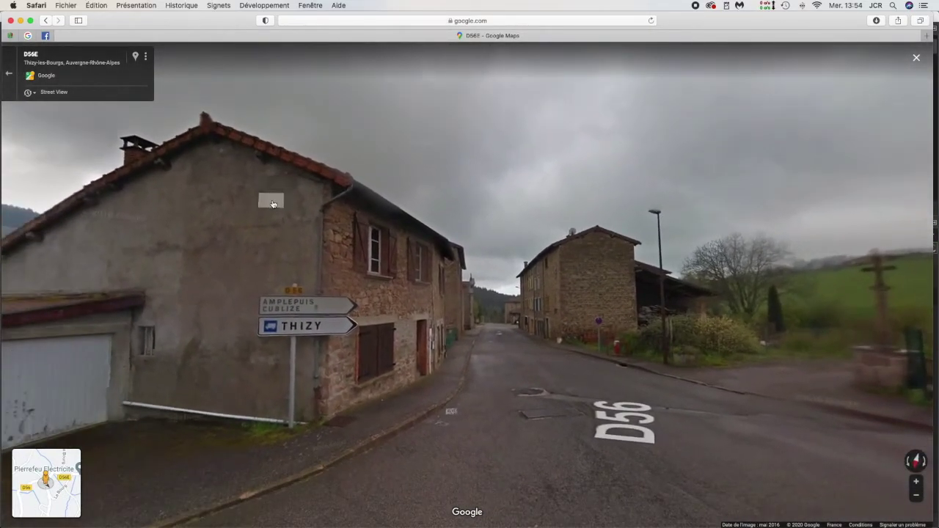
pyautogui.click(915, 481)
pyautogui.moveTo(455, 256); pyautogui.dragTo(503, 382)
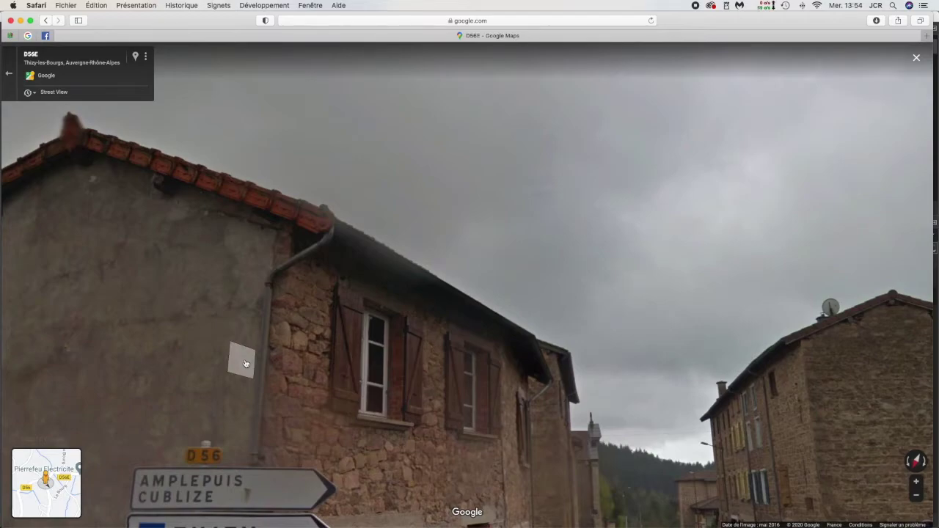
pyautogui.moveTo(73, 113); pyautogui.dragTo(346, 272)
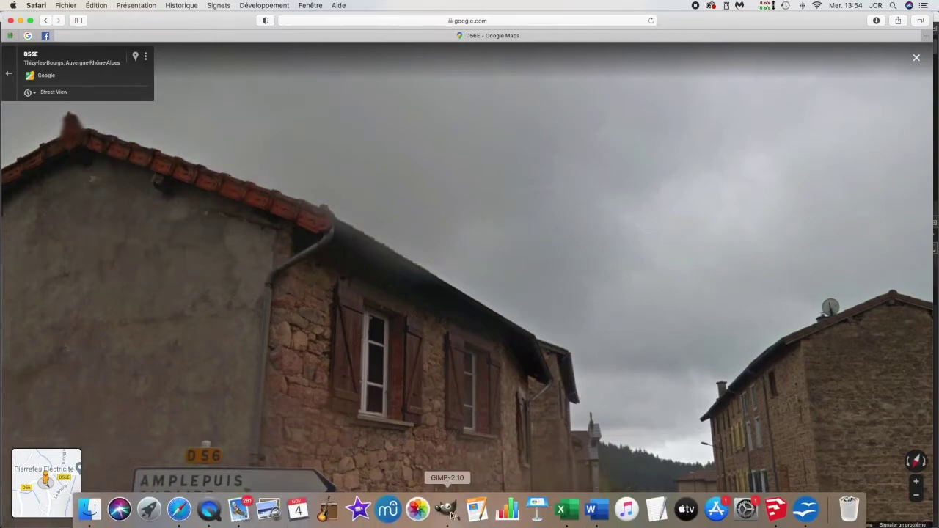
# - Switch back to GIMP and create a new image from the captured roof edge in the clipboard
pyautogui.click(449, 512)
pyautogui.click(83, 5)
pyautogui.moveTo(122, 28)
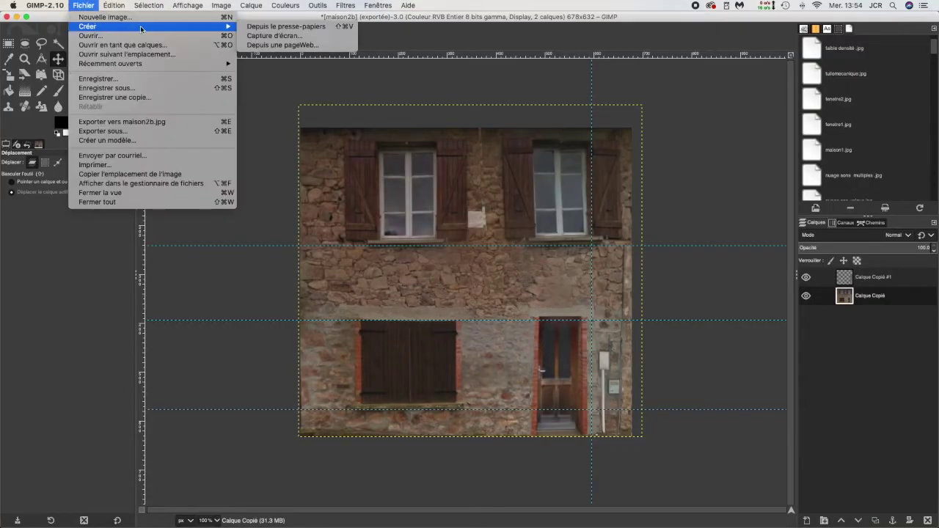
pyautogui.press('Return')
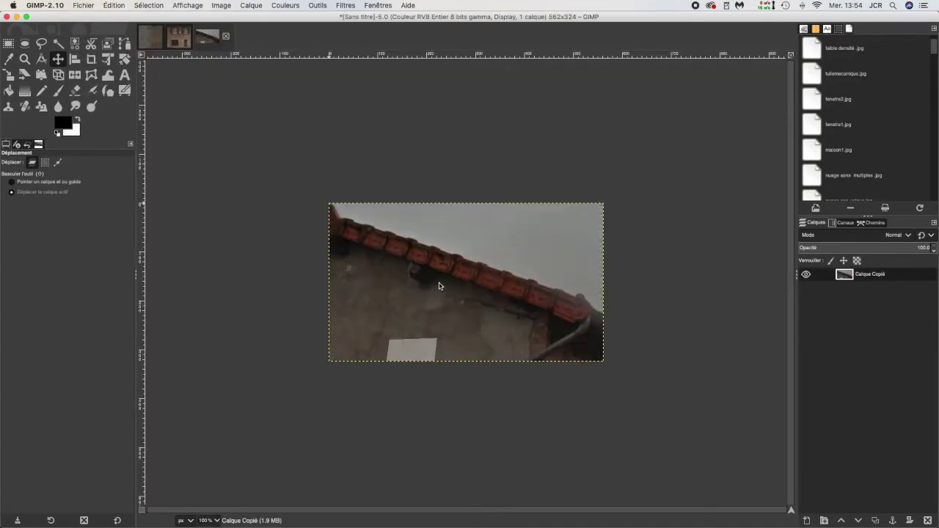
# - Rotate the roof-edge layer by -20 degrees so the row of tiles lies horizontal
pyautogui.click(129, 62)
pyautogui.moveTo(348, 251); pyautogui.dragTo(352, 274)
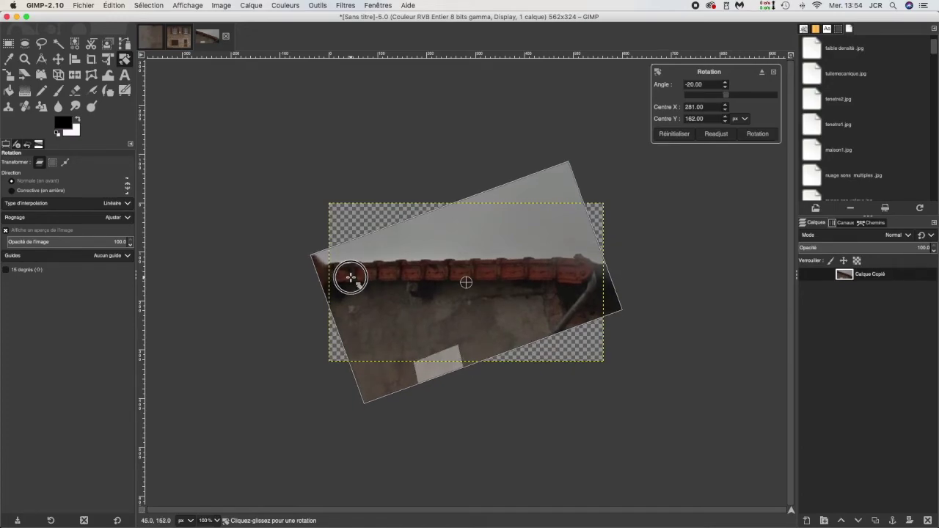
pyautogui.click(767, 135)
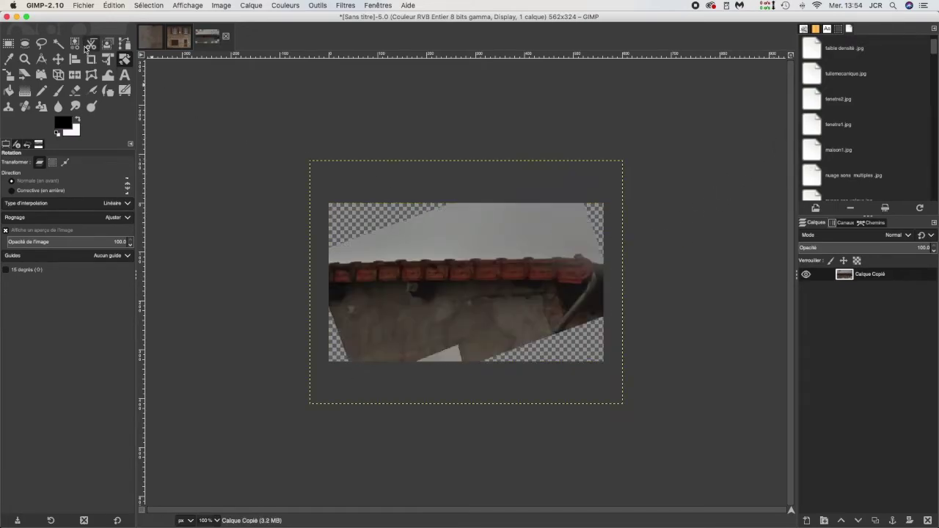
# - Select a rectangular strip of about 534 × 33 px along the row of roof tiles
pyautogui.click(8, 43)
pyautogui.moveTo(333, 261); pyautogui.dragTo(594, 282)
pyautogui.moveTo(476, 260)
pyautogui.mouseDown()
pyautogui.moveTo(477, 241)
pyautogui.moveTo(478, 266)
pyautogui.mouseUp()
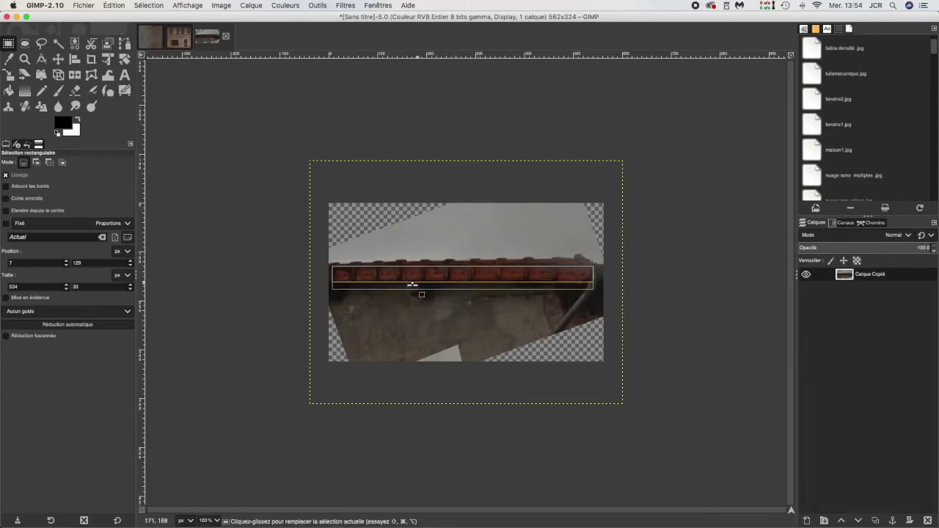
pyautogui.moveTo(411, 280); pyautogui.dragTo(415, 285)
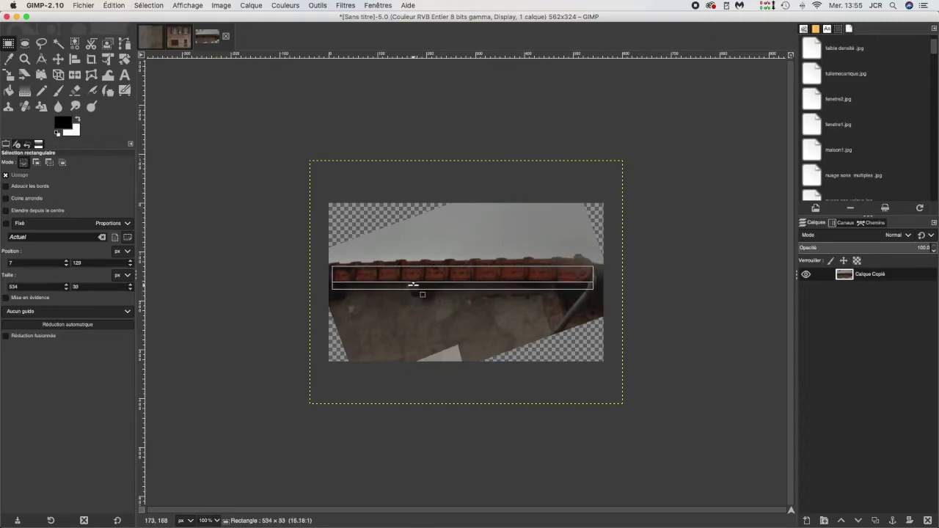
# - Extend the selection upward to 534 × 54 px to include the full tiles, and crop the image to it
pyautogui.moveTo(464, 262)
pyautogui.mouseDown()
pyautogui.moveTo(465, 245)
pyautogui.moveTo(466, 254)
pyautogui.mouseUp()
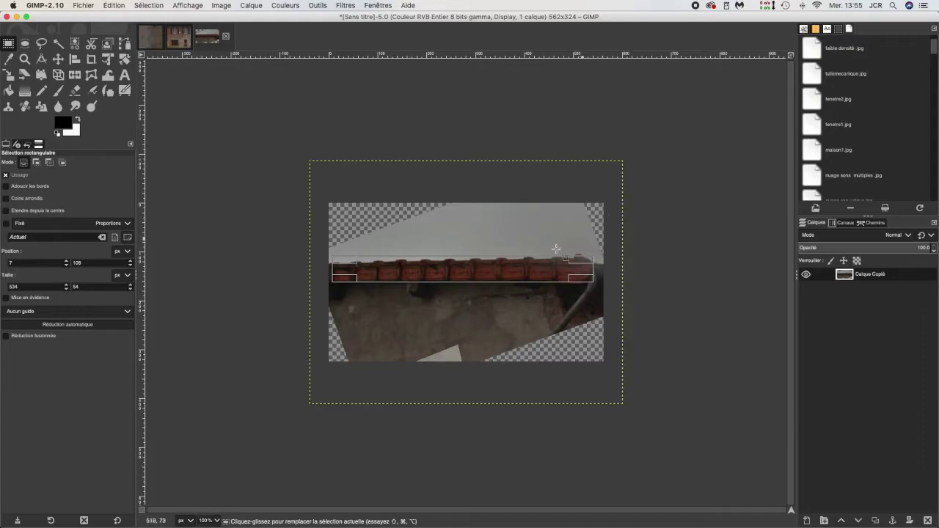
pyautogui.click(218, 5)
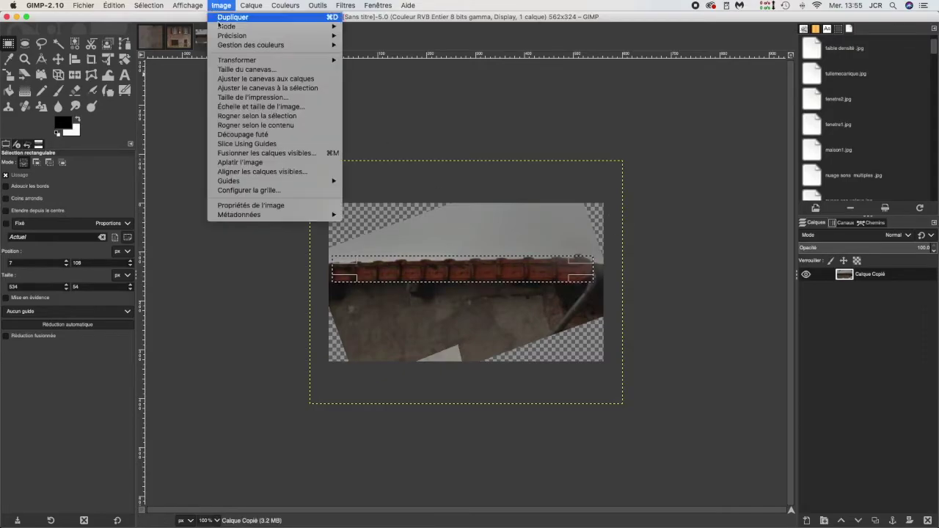
pyautogui.click(266, 118)
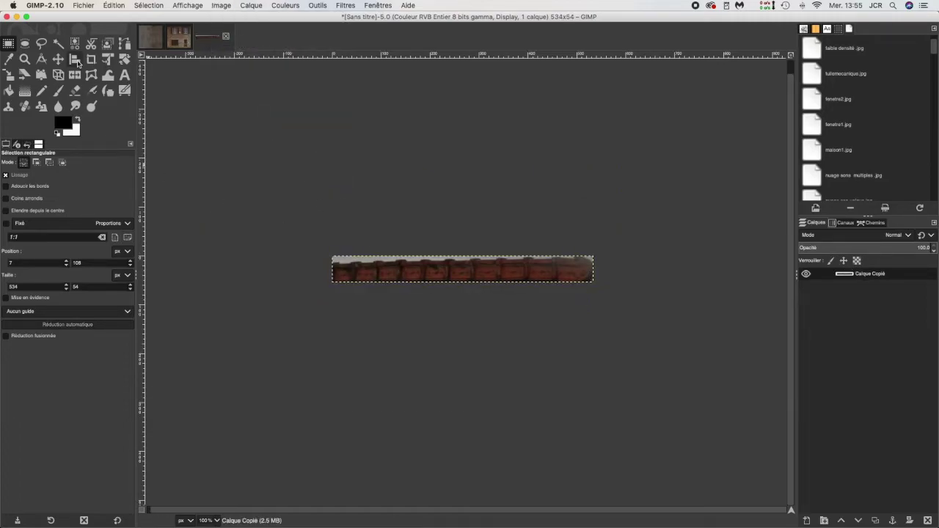
# - Straighten the tile strip with Handle Transform, using four corner handles to stretch its upper edge upward, and anchor the floating result
pyautogui.click(41, 74)
pyautogui.click(336, 260)
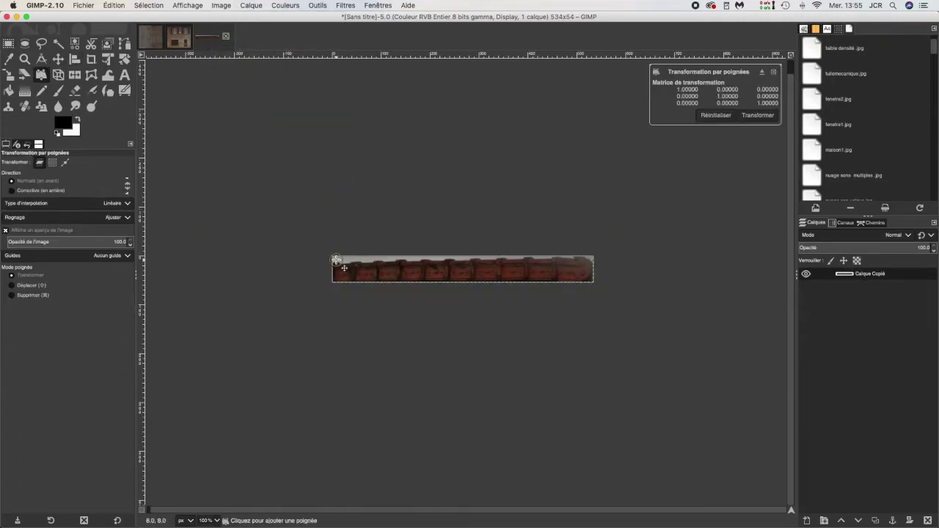
pyautogui.click(591, 260)
pyautogui.click(591, 279)
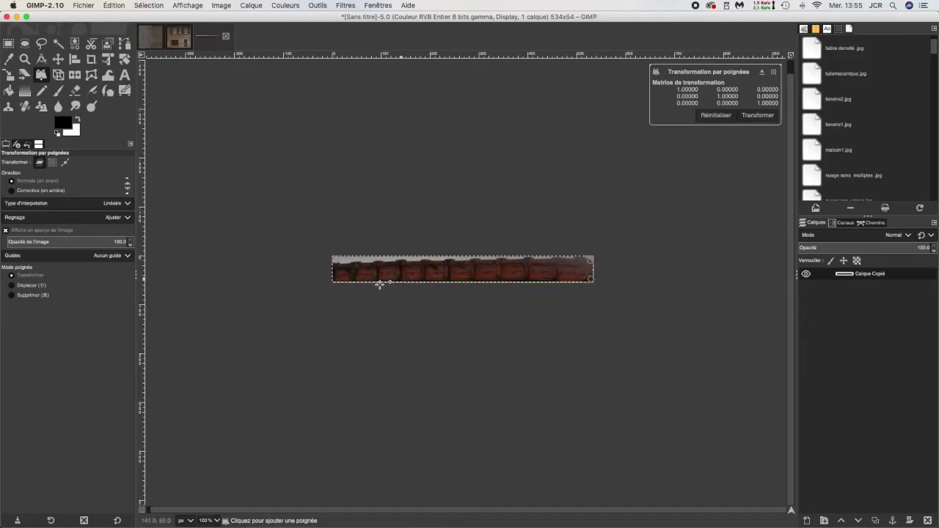
pyautogui.click(336, 279)
pyautogui.moveTo(336, 260); pyautogui.dragTo(337, 252)
pyautogui.moveTo(593, 258); pyautogui.dragTo(594, 257)
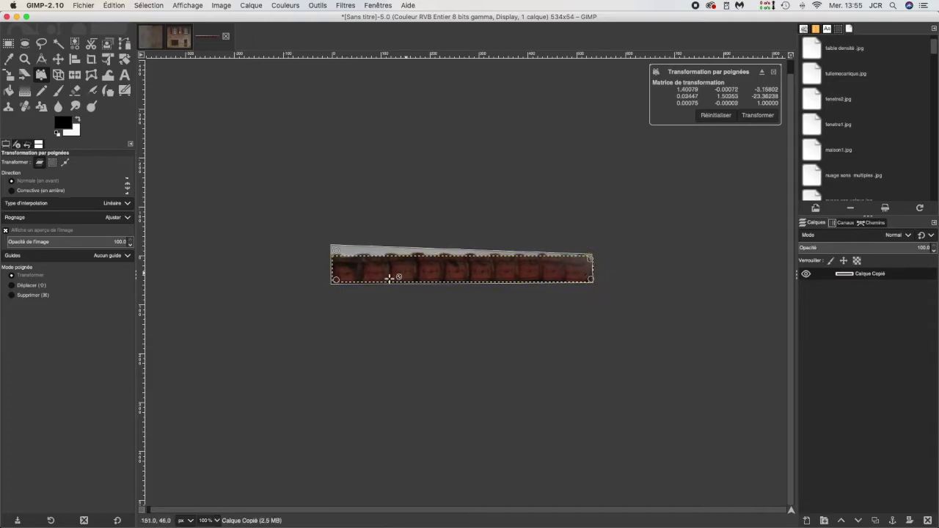
pyautogui.click(759, 115)
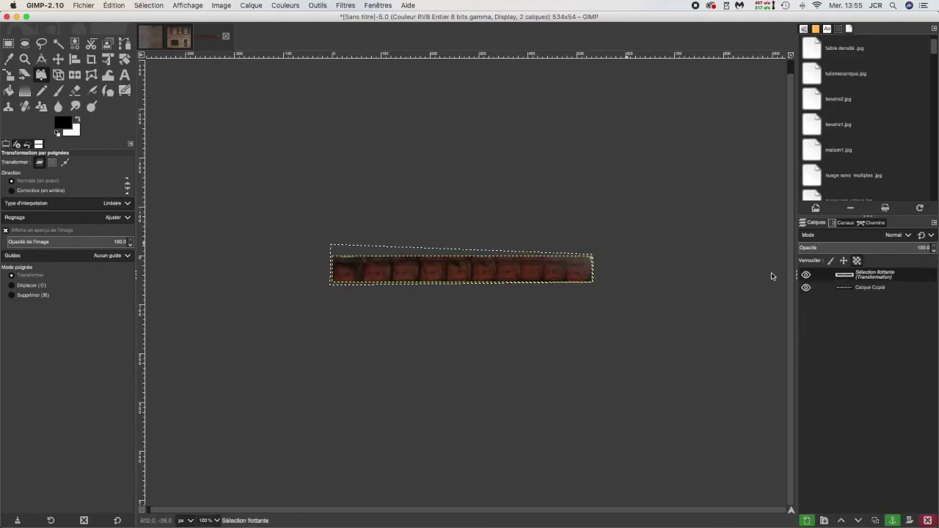
pyautogui.click(894, 521)
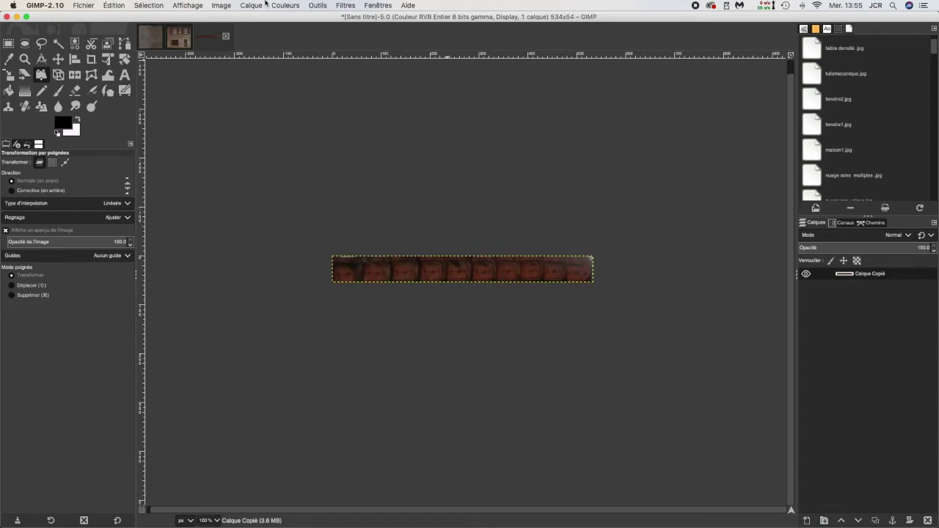
# - Sharpen the whole tile strip with Renforcer la netteté at radius 3.000, amount 0.500 and threshold 0.000
pyautogui.click(345, 6)
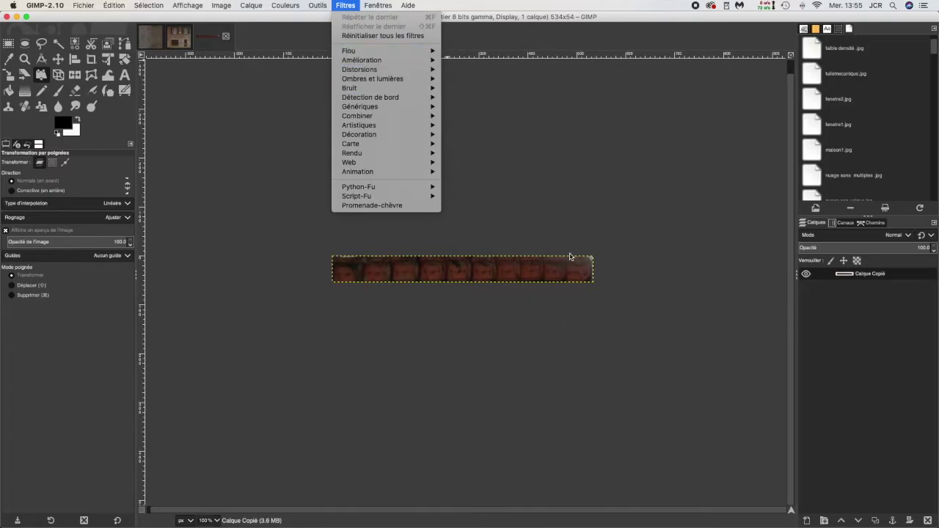
pyautogui.moveTo(361, 49)
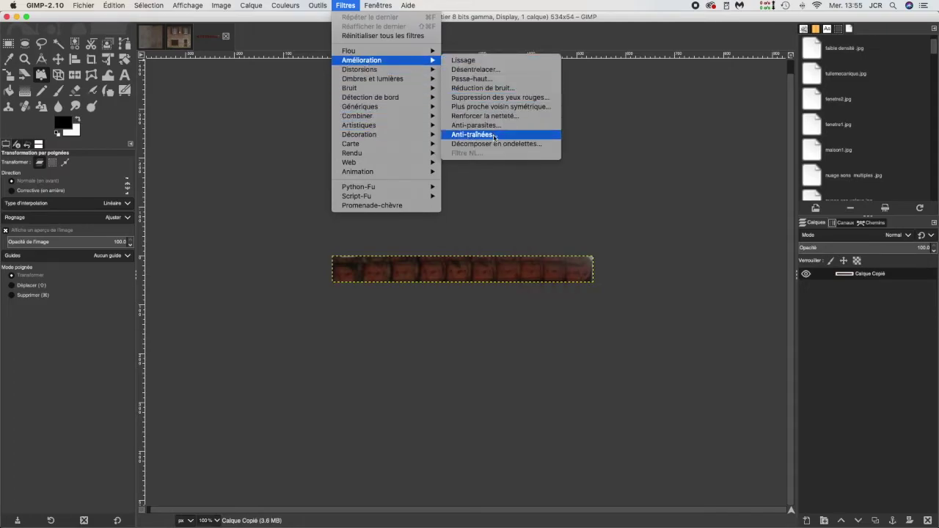
pyautogui.click(492, 116)
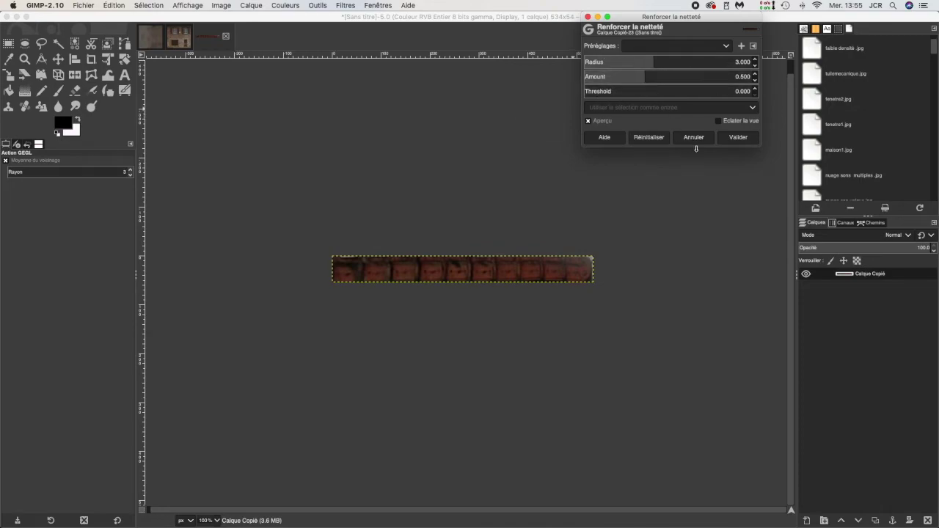
pyautogui.click(737, 138)
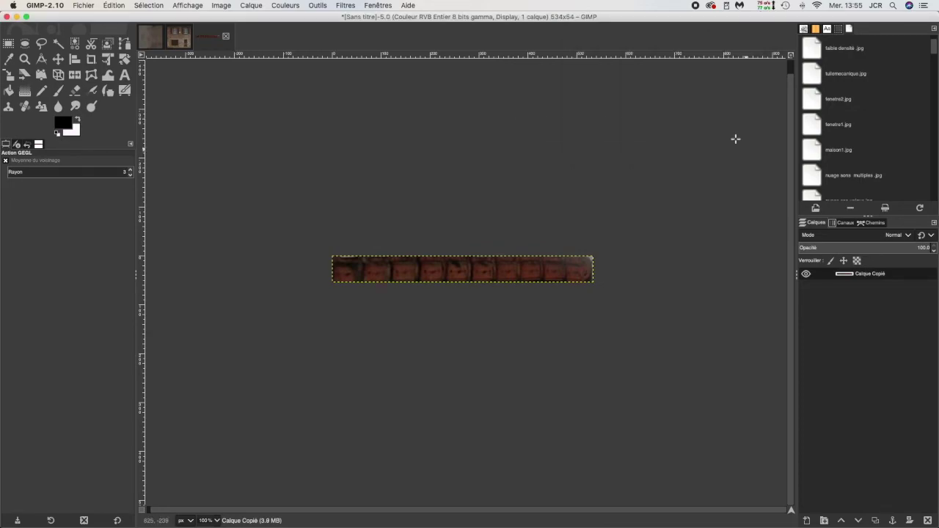
pyautogui.press('super+shift+f')
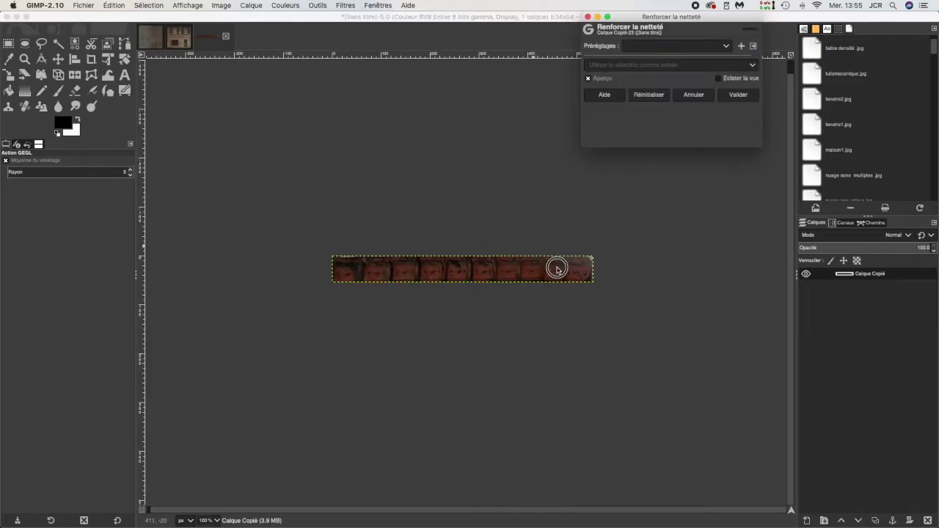
pyautogui.click(694, 139)
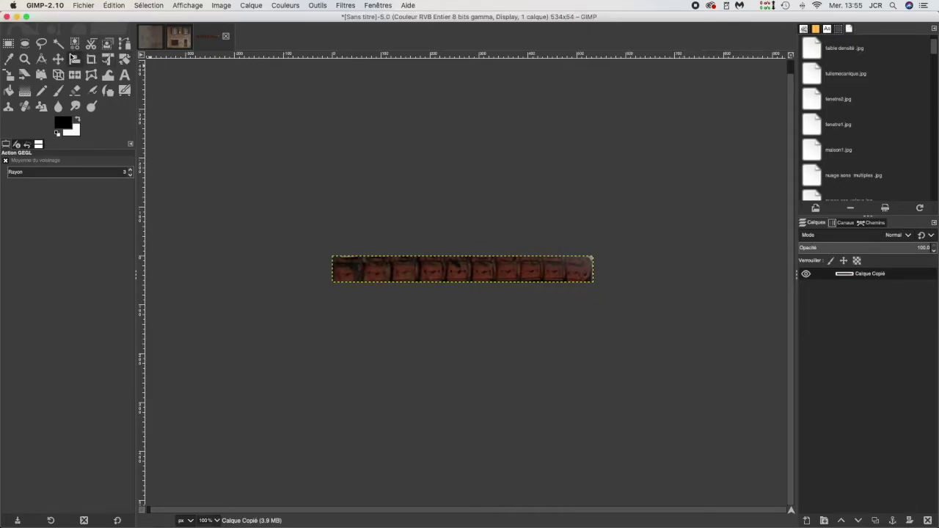
# - Select the last tiles at the strip's right end with a 147 × 84 px rectangle, repeat the sharpening twice, and clear the selection
pyautogui.click(7, 44)
pyautogui.moveTo(543, 252); pyautogui.dragTo(615, 294)
pyautogui.click(346, 6)
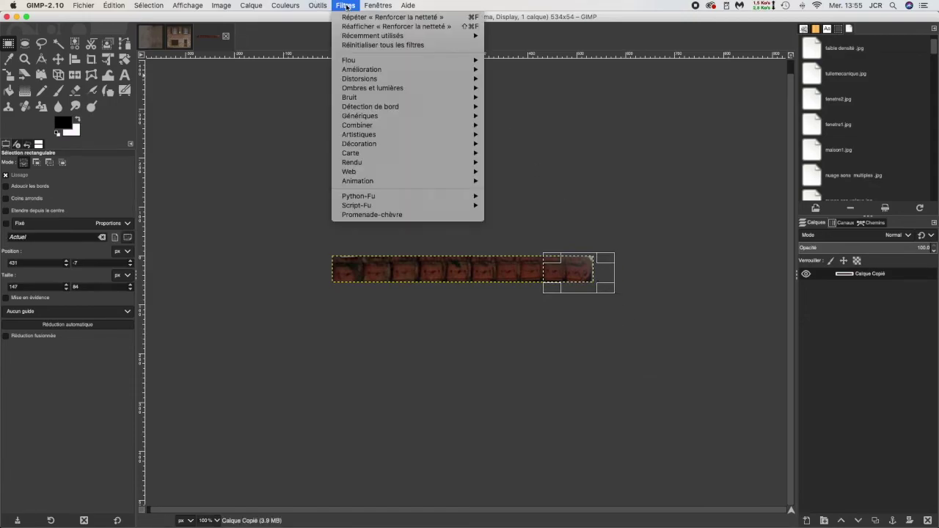
pyautogui.click(356, 17)
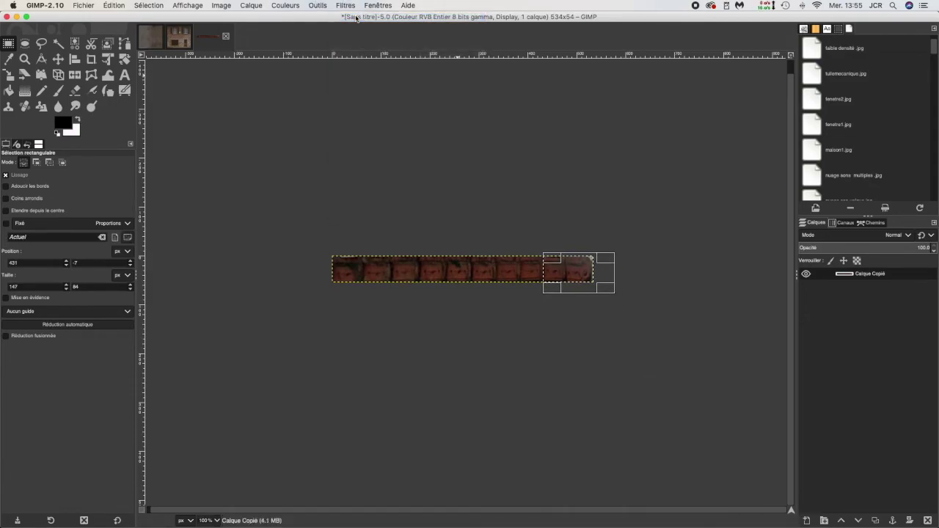
pyautogui.click(353, 6)
pyautogui.click(371, 6)
pyautogui.click(351, 6)
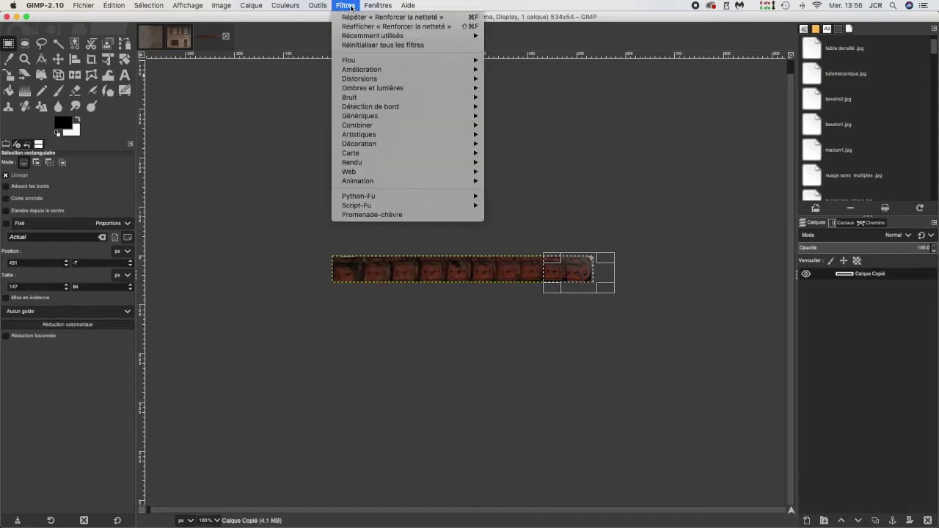
pyautogui.click(389, 17)
pyautogui.click(413, 101)
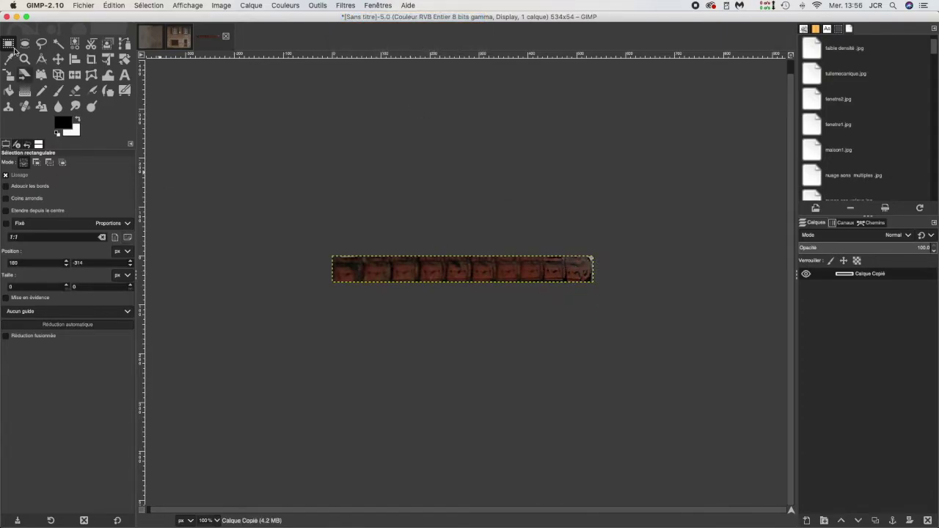
pyautogui.moveTo(325, 246); pyautogui.dragTo(566, 289)
pyautogui.click(570, 310)
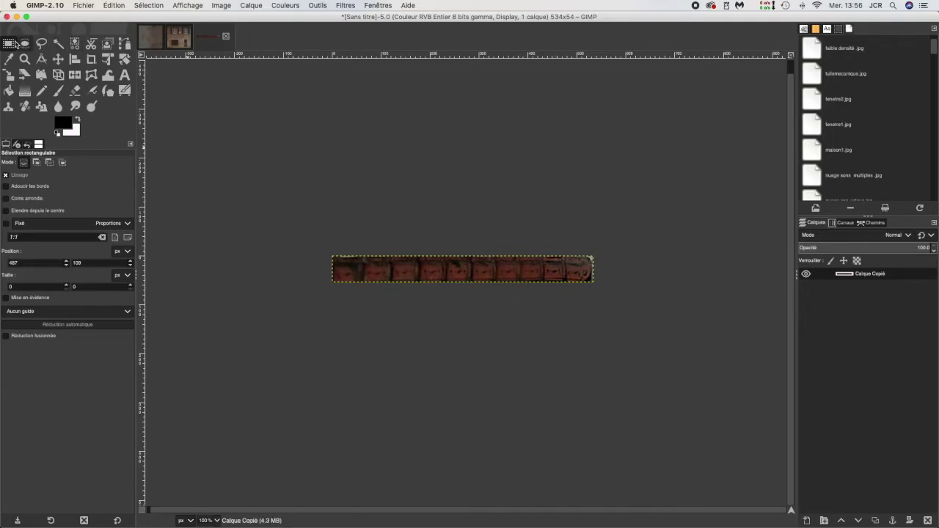
# - Copy the strip's leftmost tile with a 101 × 101 px selection and paste it as a new layer
pyautogui.click(312, 246)
pyautogui.moveTo(312, 246); pyautogui.dragTo(358, 293)
pyautogui.press('super+c')
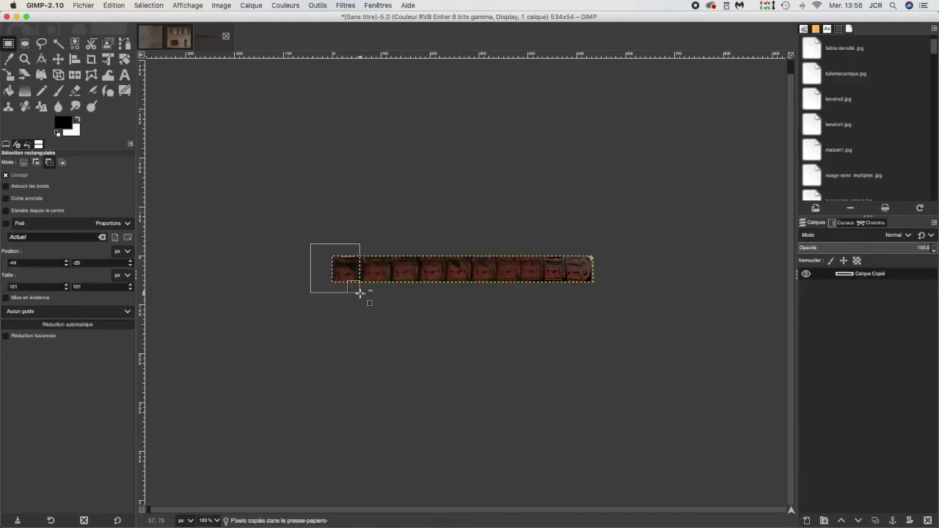
pyautogui.press('super+v')
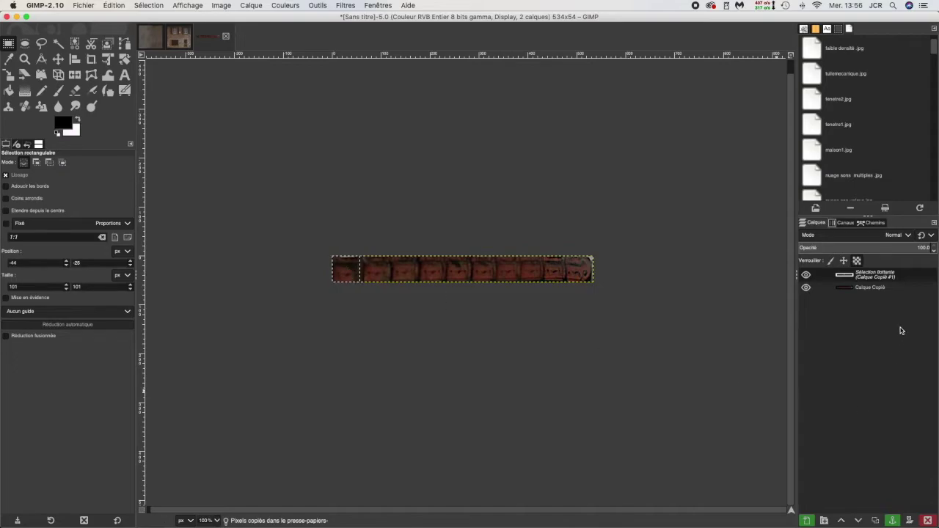
pyautogui.click(806, 521)
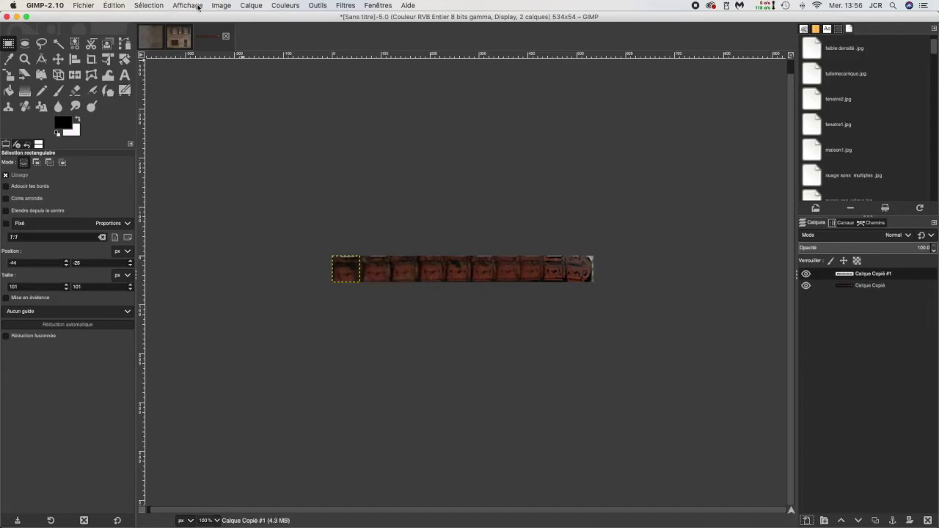
# - Mirror the copied tile layer horizontally and move it over the last tile at the strip's right end
pyautogui.click(250, 6)
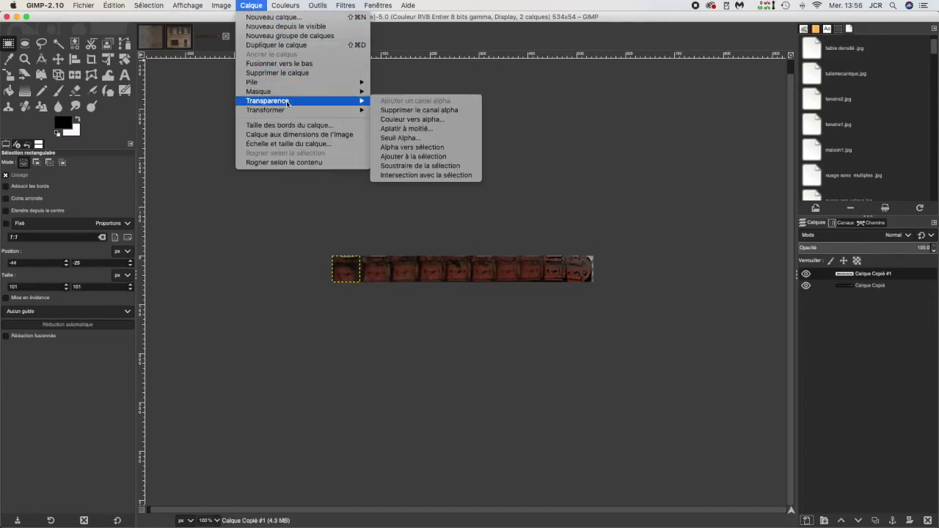
pyautogui.moveTo(292, 111)
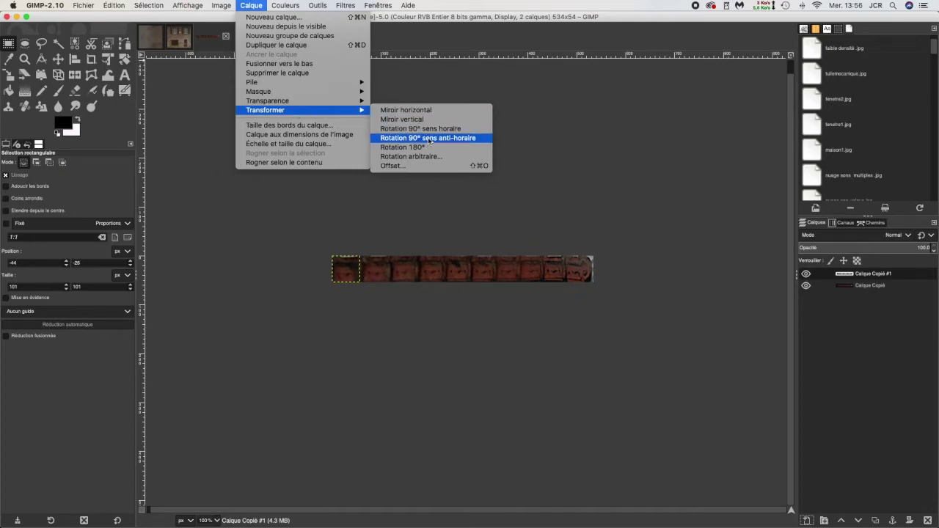
pyautogui.click(430, 111)
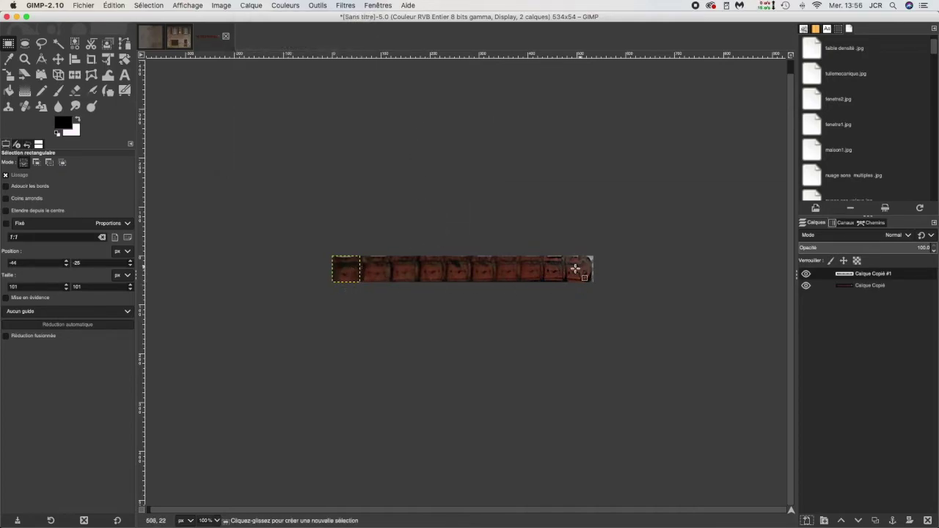
pyautogui.click(58, 58)
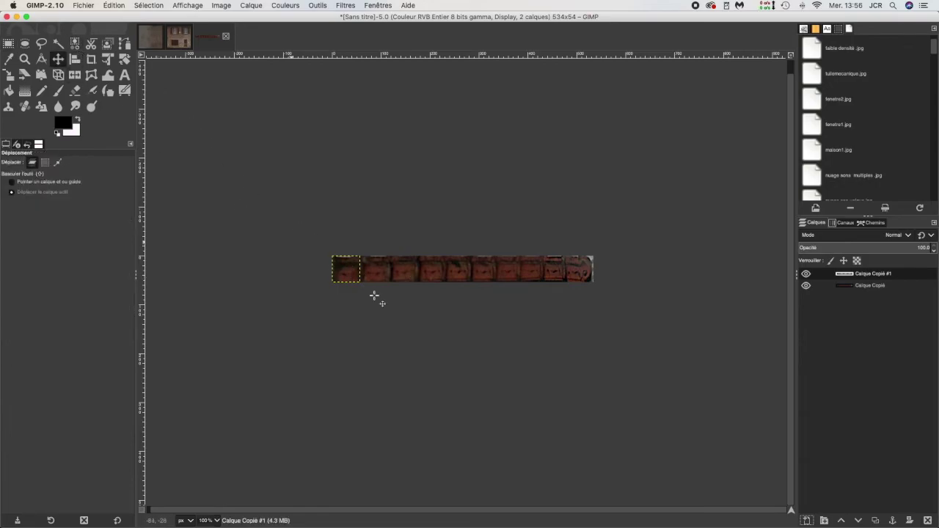
pyautogui.moveTo(350, 268); pyautogui.dragTo(580, 269)
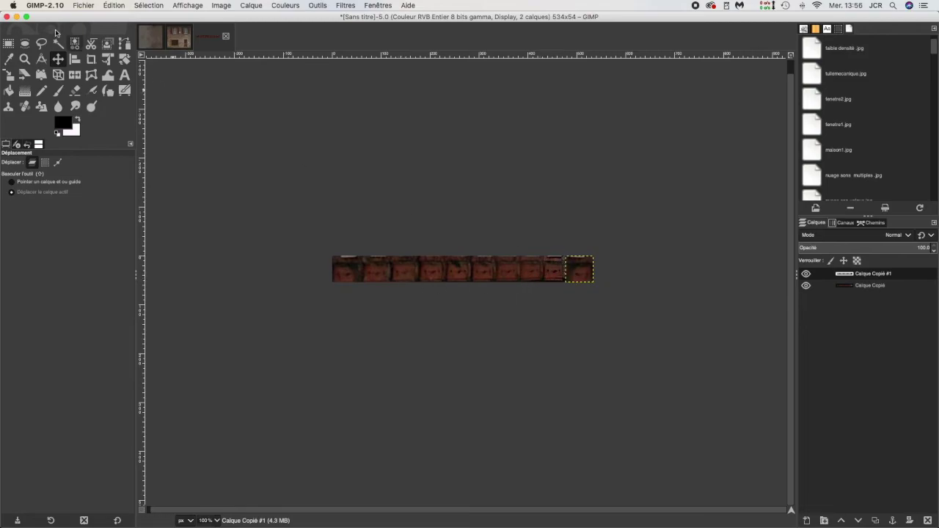
# - Scale the copied tile layer slightly wider toward the neighbouring tile so it closes the gap
pyautogui.click(8, 74)
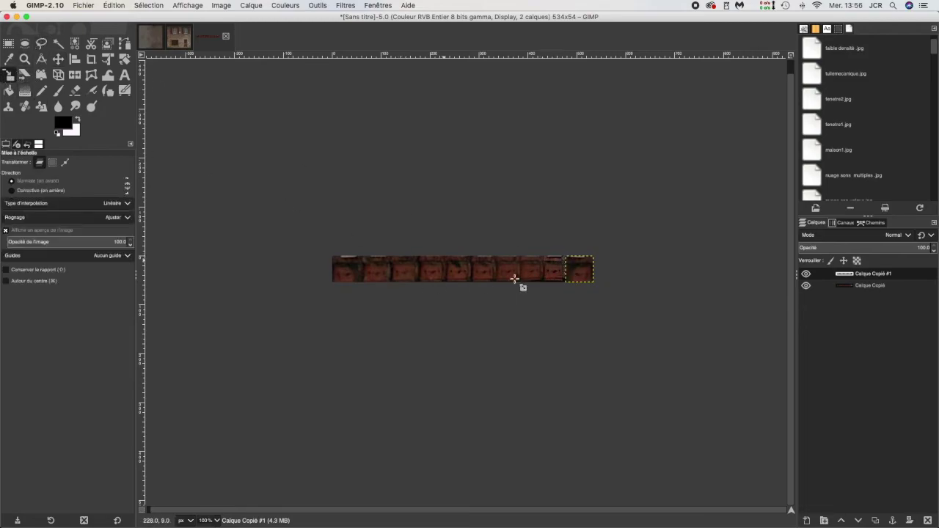
pyautogui.click(578, 272)
pyautogui.moveTo(574, 270); pyautogui.dragTo(567, 268)
pyautogui.click(741, 121)
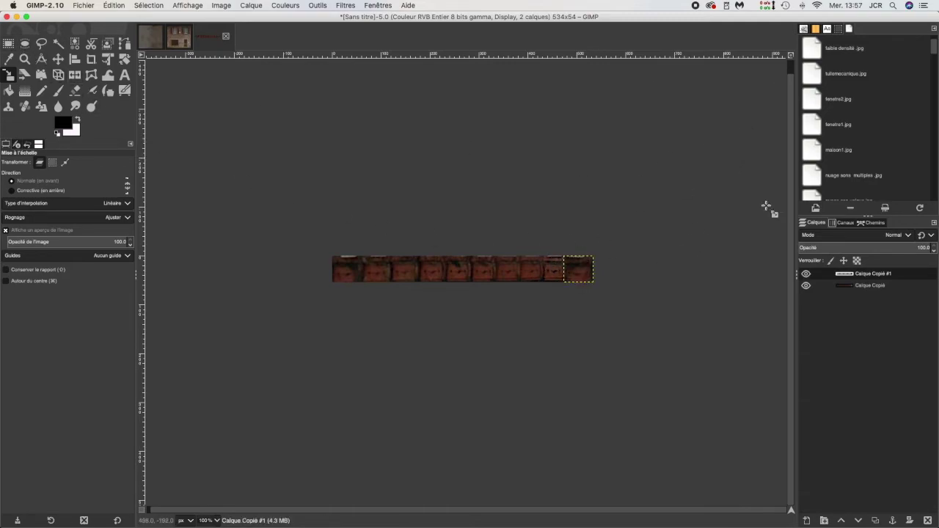
# - Merge the visible layers so the copied tile becomes part of the strip
pyautogui.rightClick(848, 275)
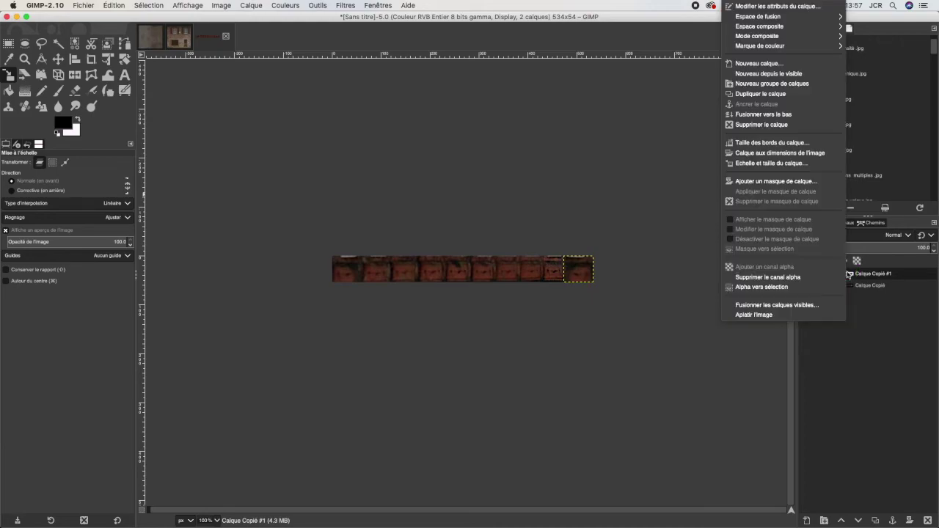
pyautogui.click(822, 304)
pyautogui.click(863, 345)
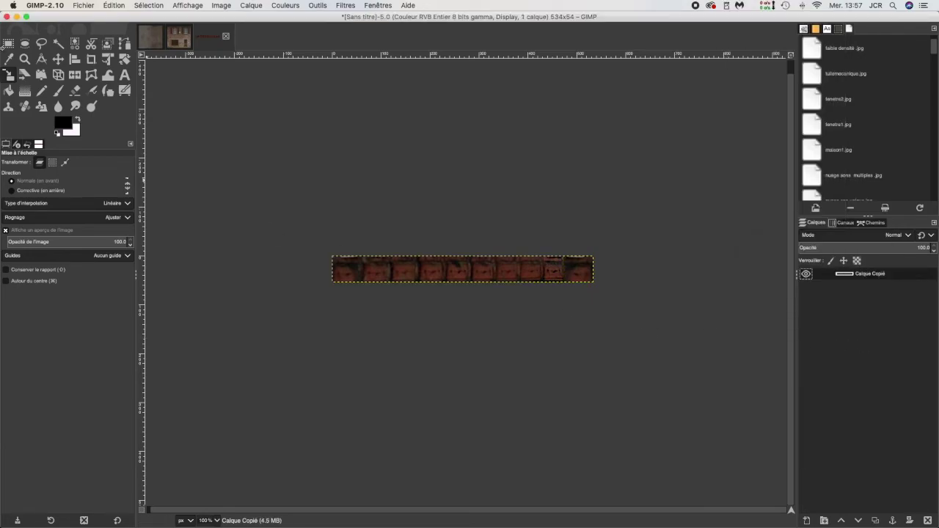
# - Scale the merged tile strip upward to 534 × 56 px
pyautogui.click(9, 43)
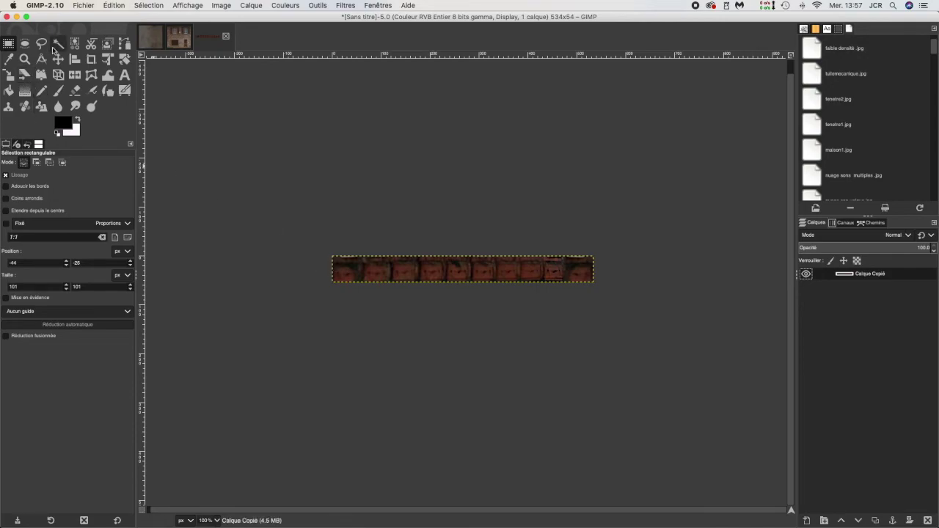
pyautogui.click(9, 74)
pyautogui.click(446, 263)
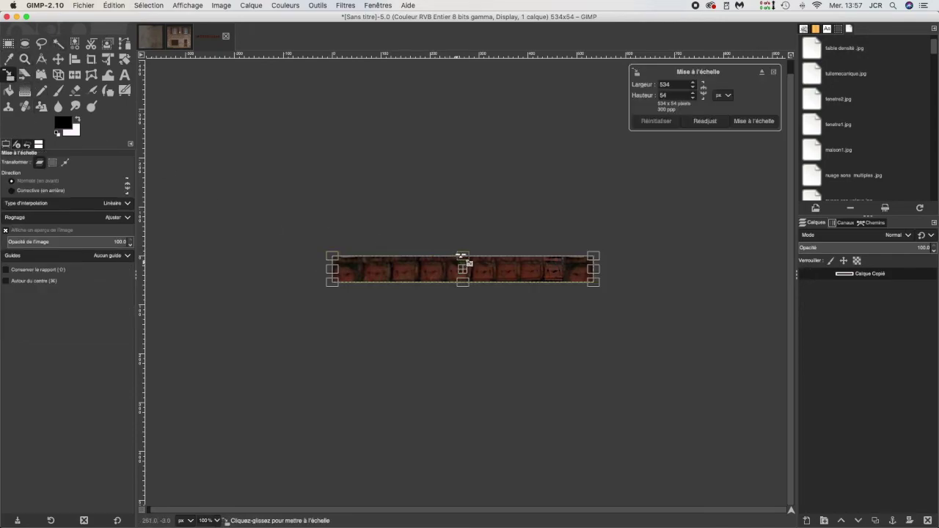
pyautogui.moveTo(462, 256); pyautogui.dragTo(461, 254)
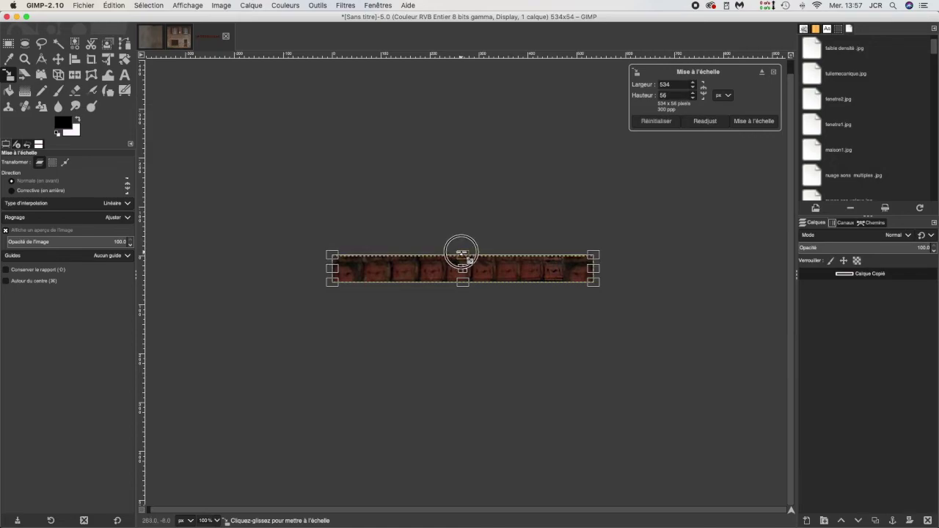
pyautogui.click(754, 121)
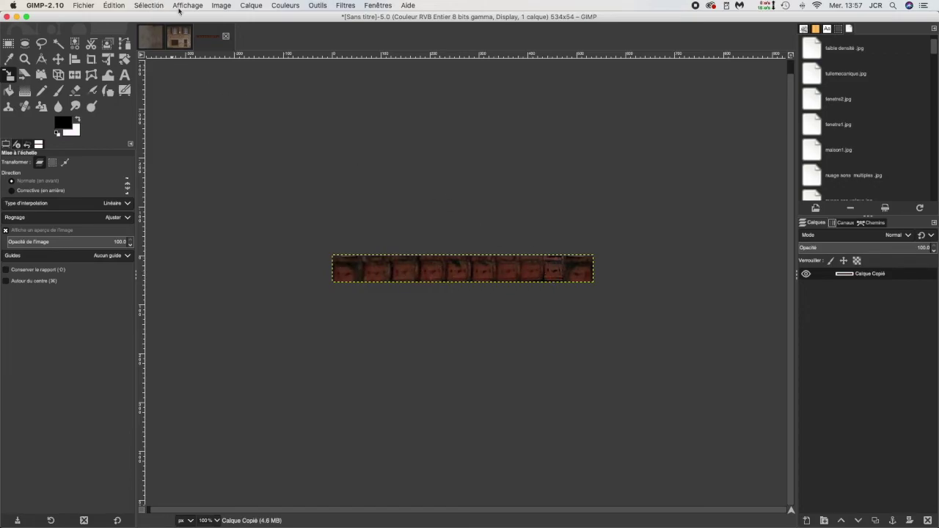
# - Scale the tile strip image to 650 px wide with the width and height unlinked, keeping the height at 54 px
pyautogui.click(215, 6)
pyautogui.moveTo(240, 61)
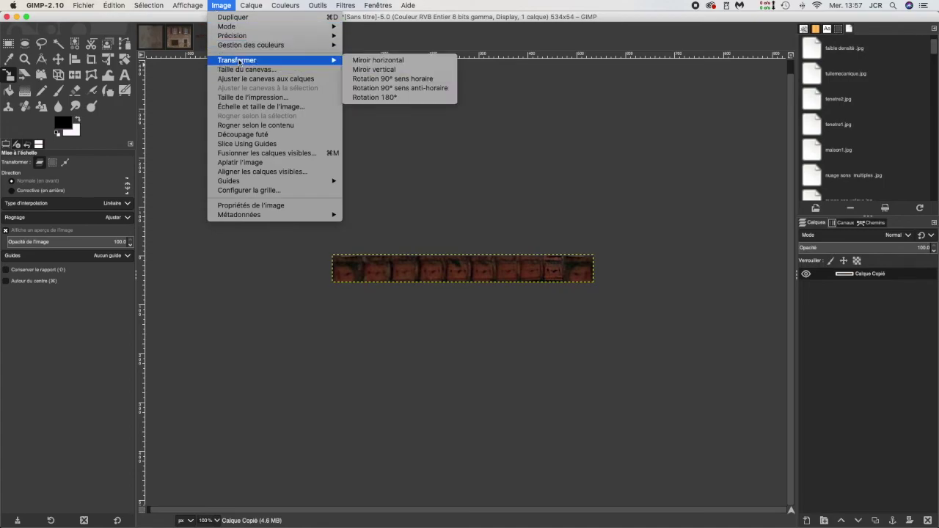
pyautogui.moveTo(191, 6)
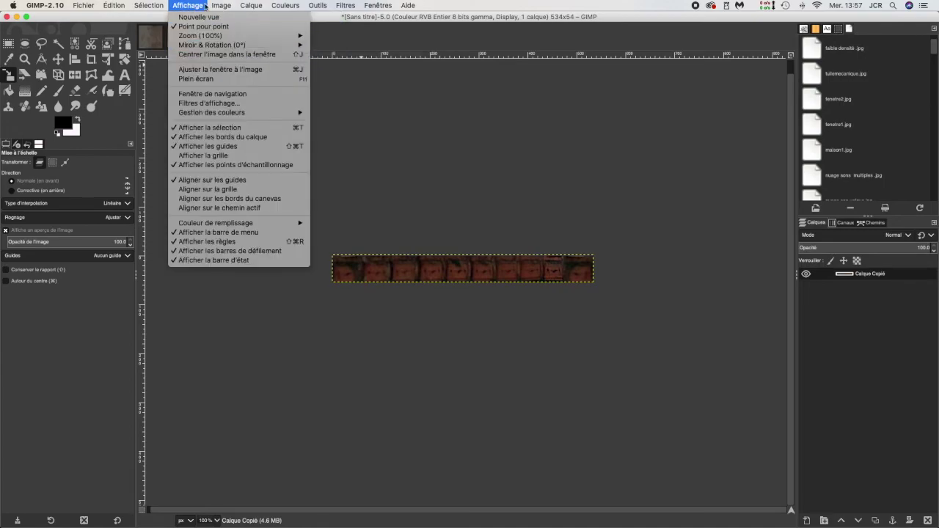
pyautogui.moveTo(220, 6)
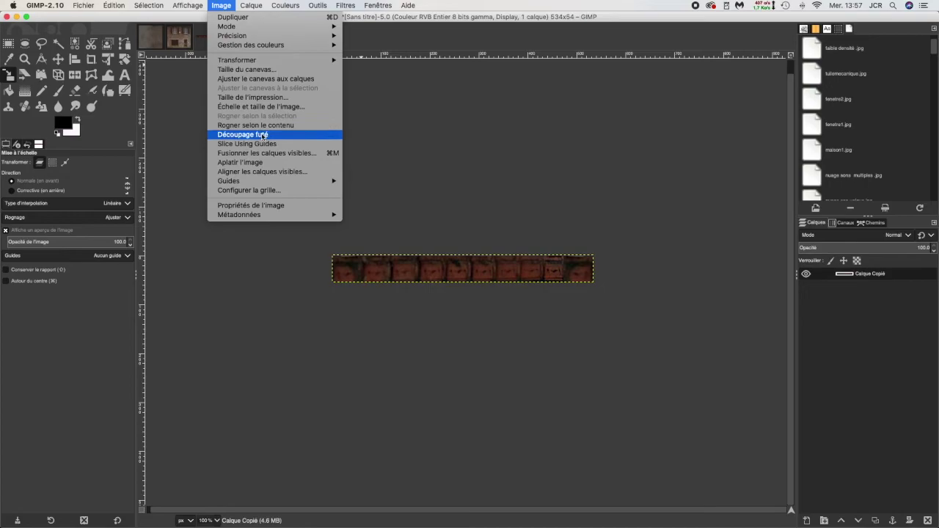
pyautogui.click(263, 107)
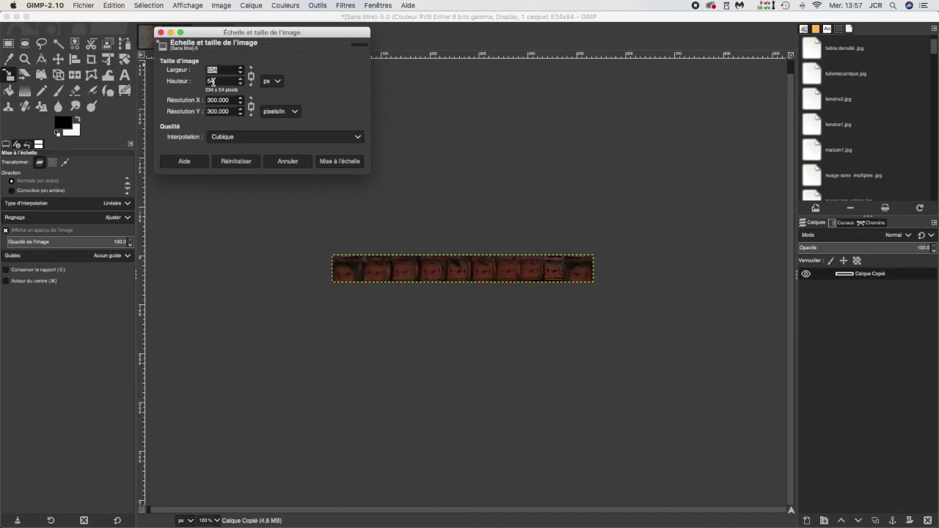
pyautogui.click(251, 77)
pyautogui.click(229, 70)
pyautogui.moveTo(223, 69); pyautogui.dragTo(188, 68)
pyautogui.click(335, 160)
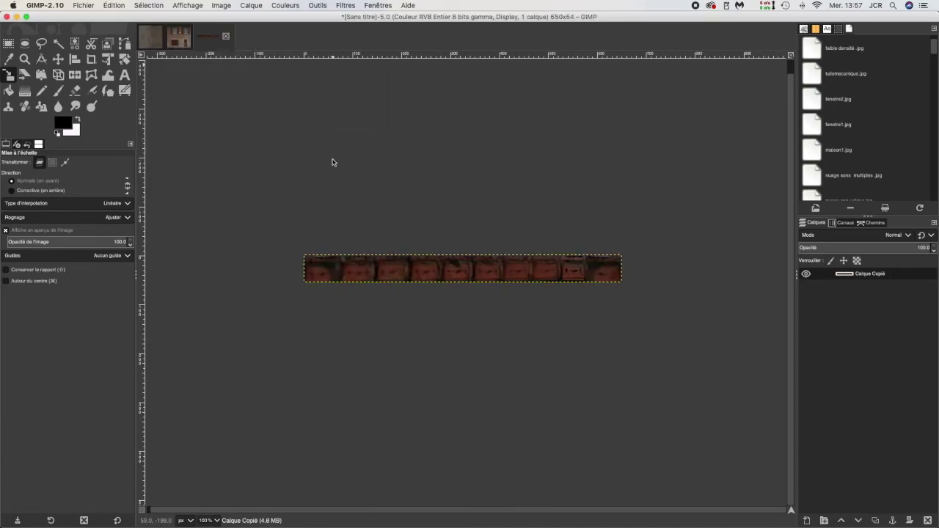
# - Export the tile strip to the Desktop as maison2rive.jpg with JPEG quality 100
pyautogui.click(83, 5)
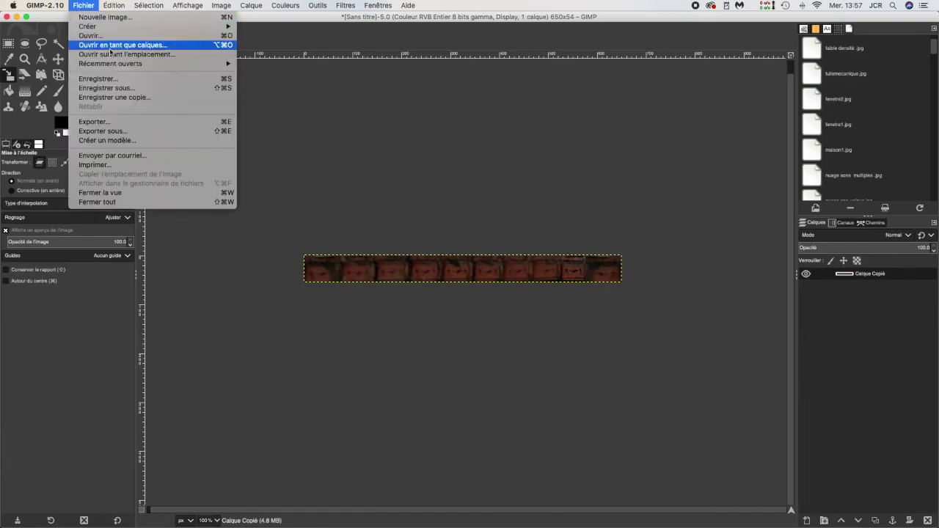
pyautogui.click(146, 132)
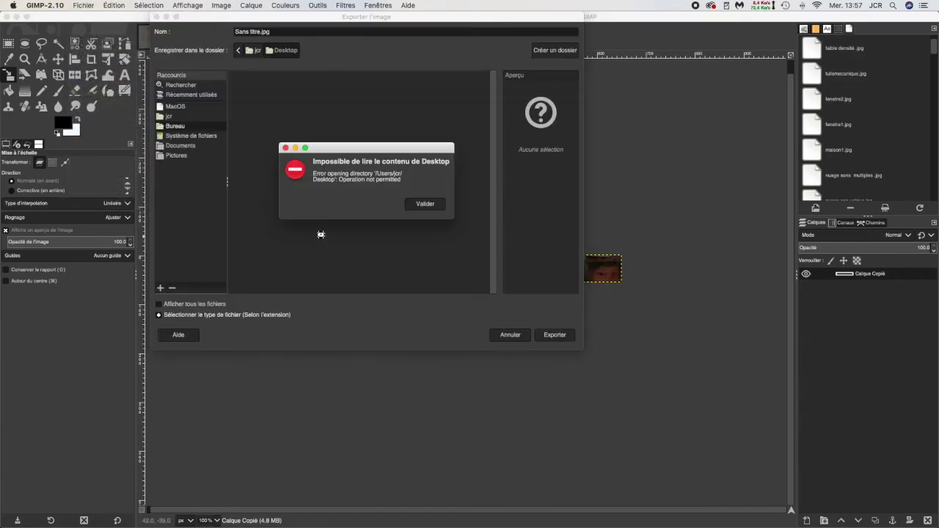
pyautogui.click(420, 204)
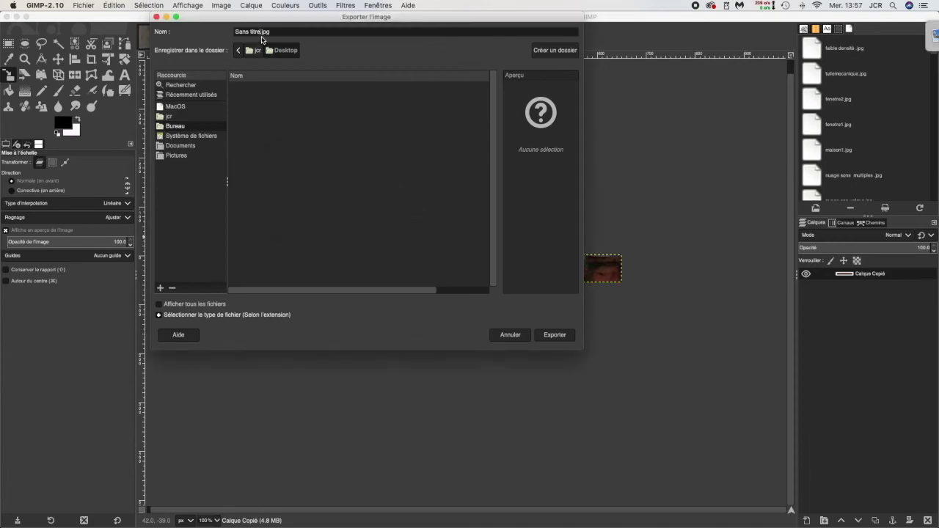
pyautogui.moveTo(260, 33); pyautogui.dragTo(220, 32)
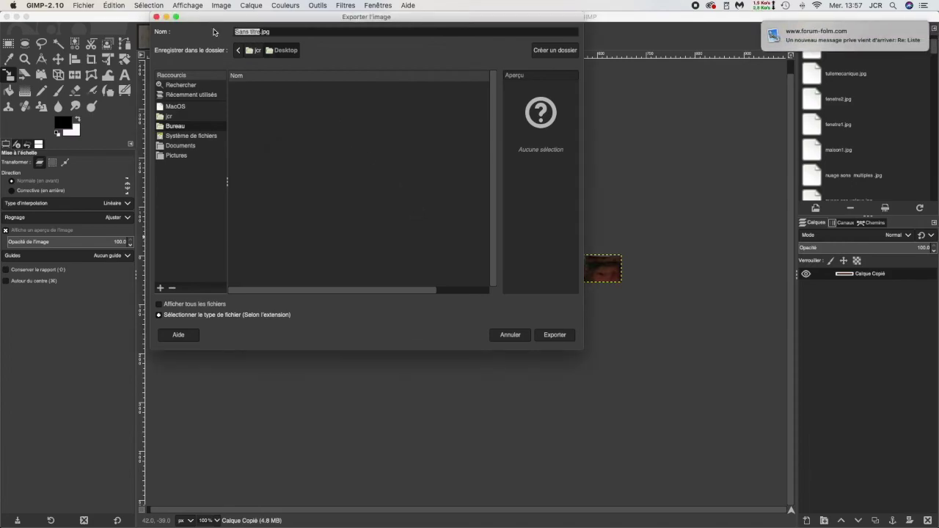
pyautogui.write('maiso')
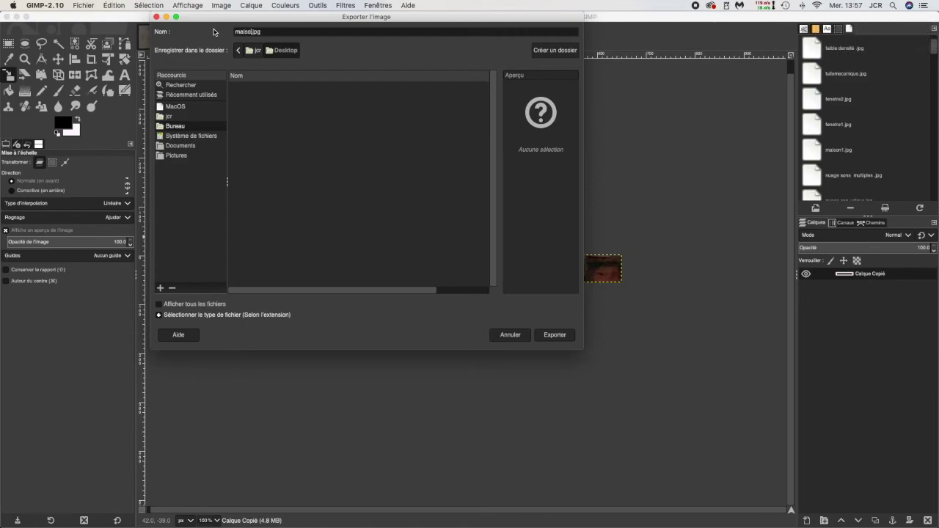
pyautogui.write('n2tive')
pyautogui.click(552, 336)
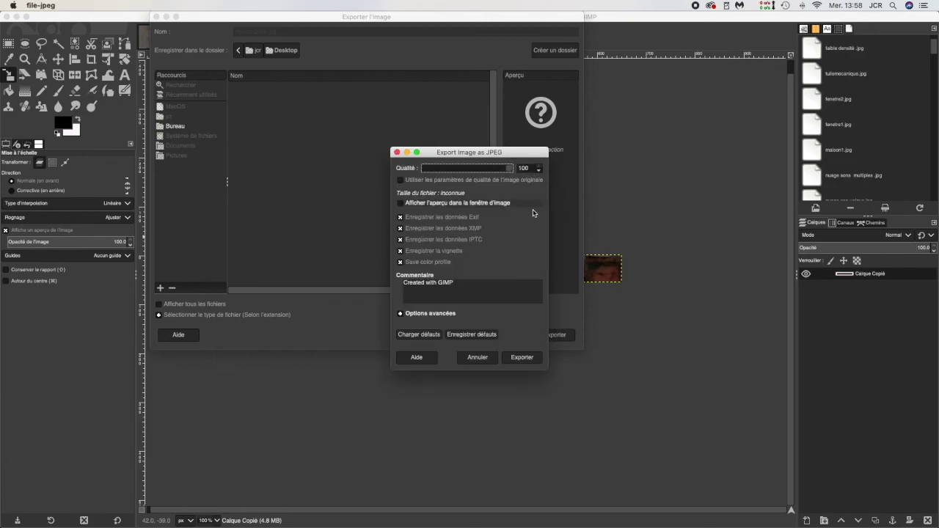
pyautogui.click(521, 357)
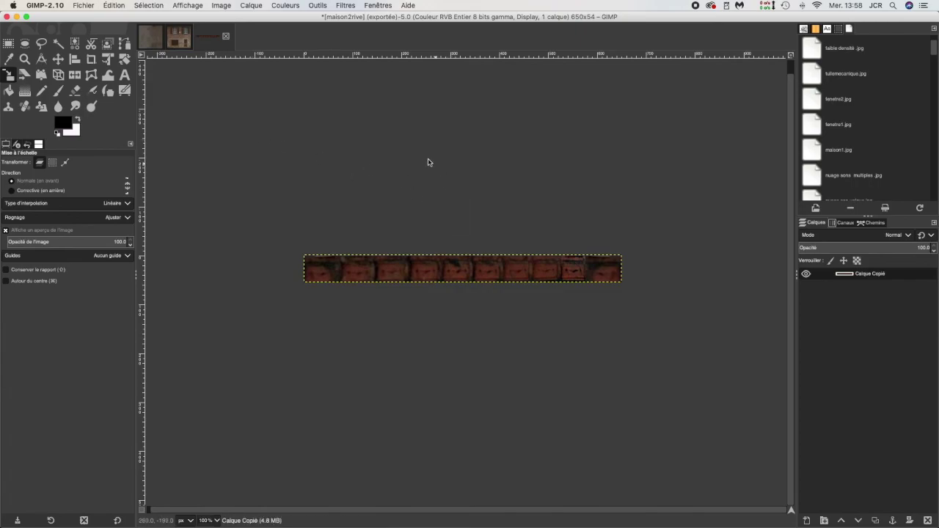
pyautogui.click(79, 5)
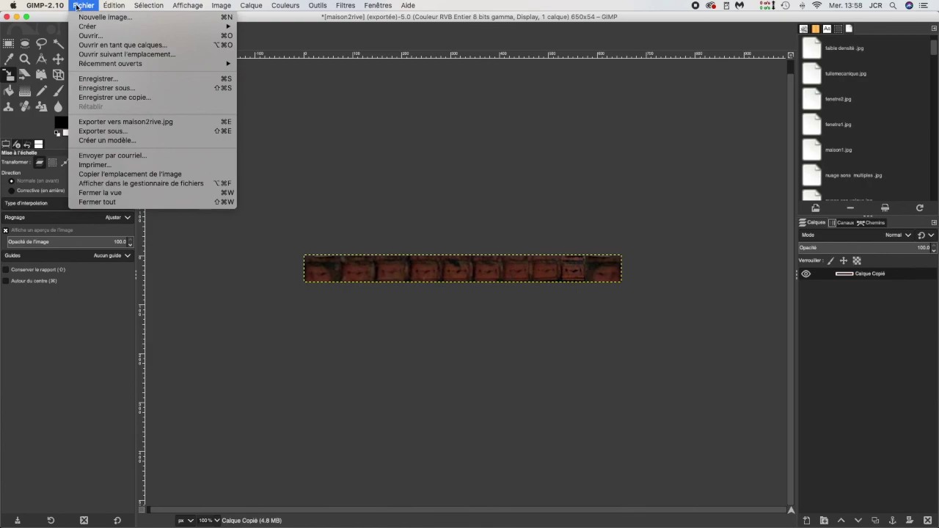